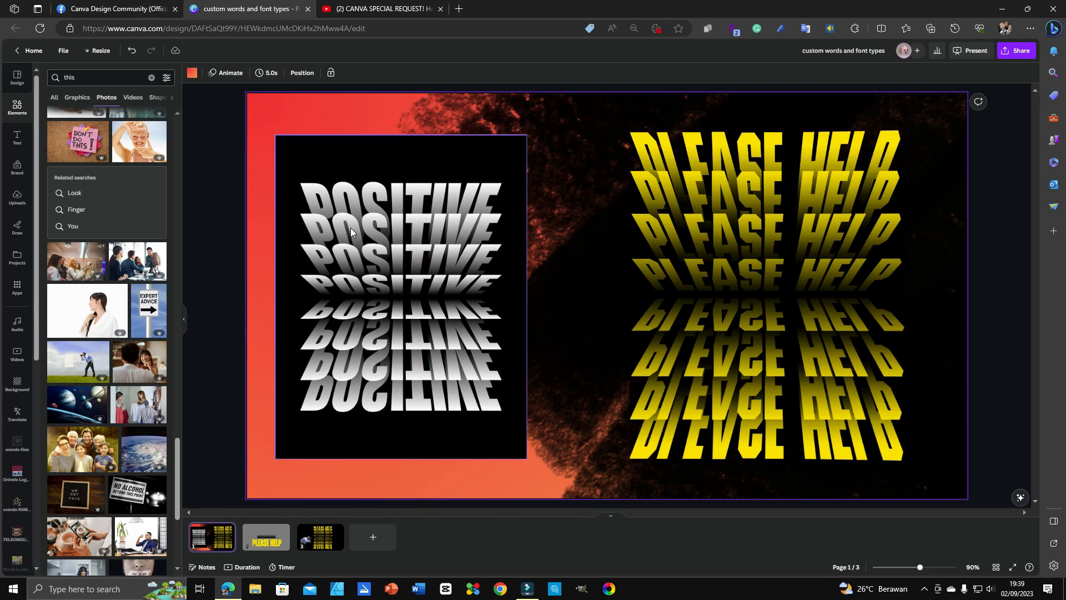
# Step: Switch to the Facebook 'Canva Design Community' post showing the mirrored POSITIVE text effect
pyautogui.click(137, 10)
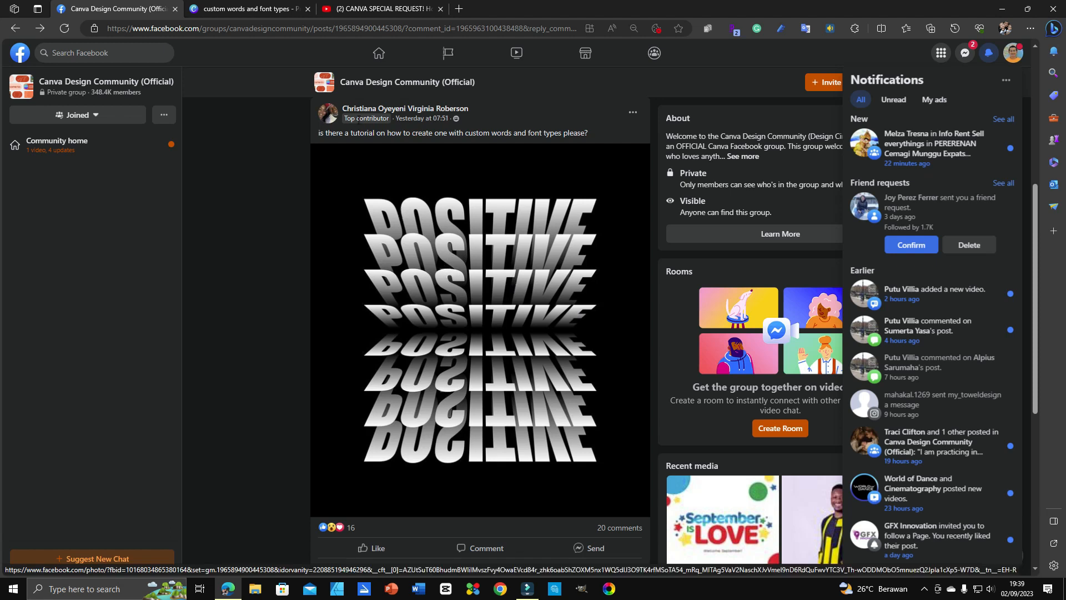
pyautogui.moveTo(363, 111)
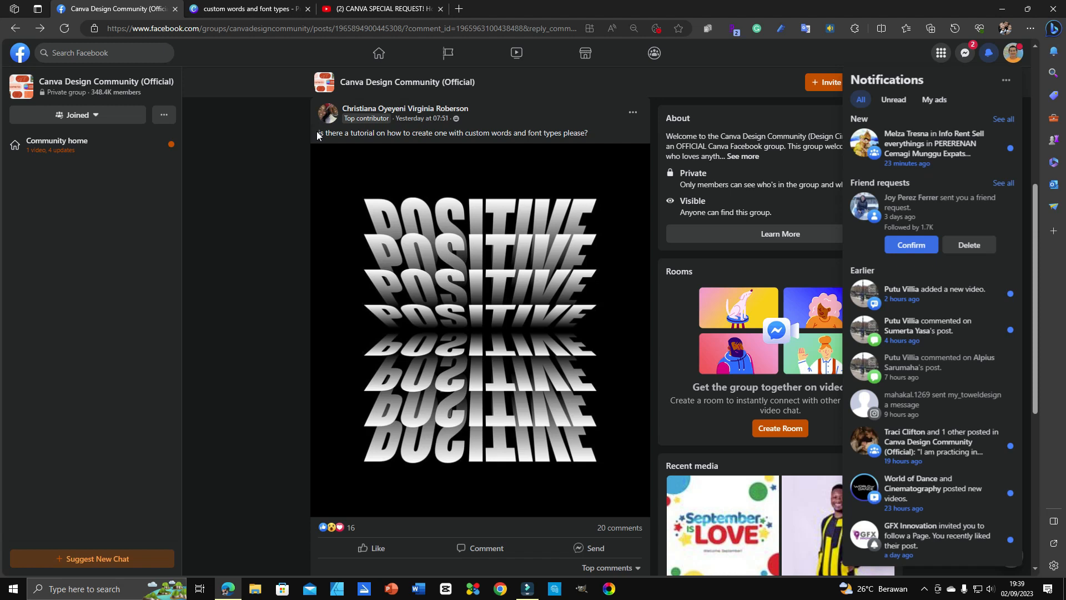
pyautogui.moveTo(318, 133); pyautogui.dragTo(573, 131)
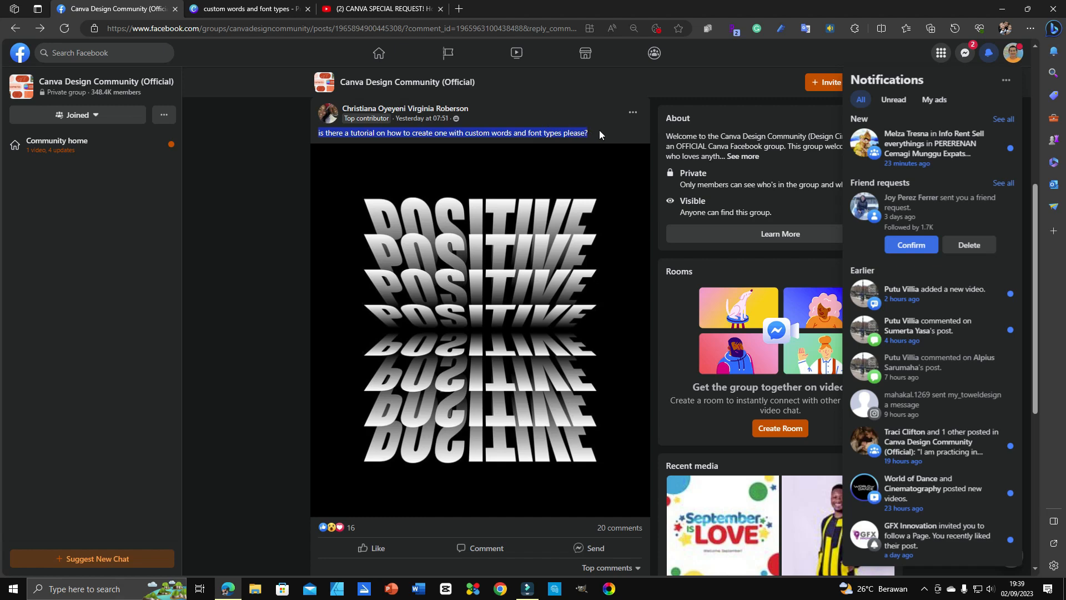
pyautogui.scroll(-3, 481, 393)
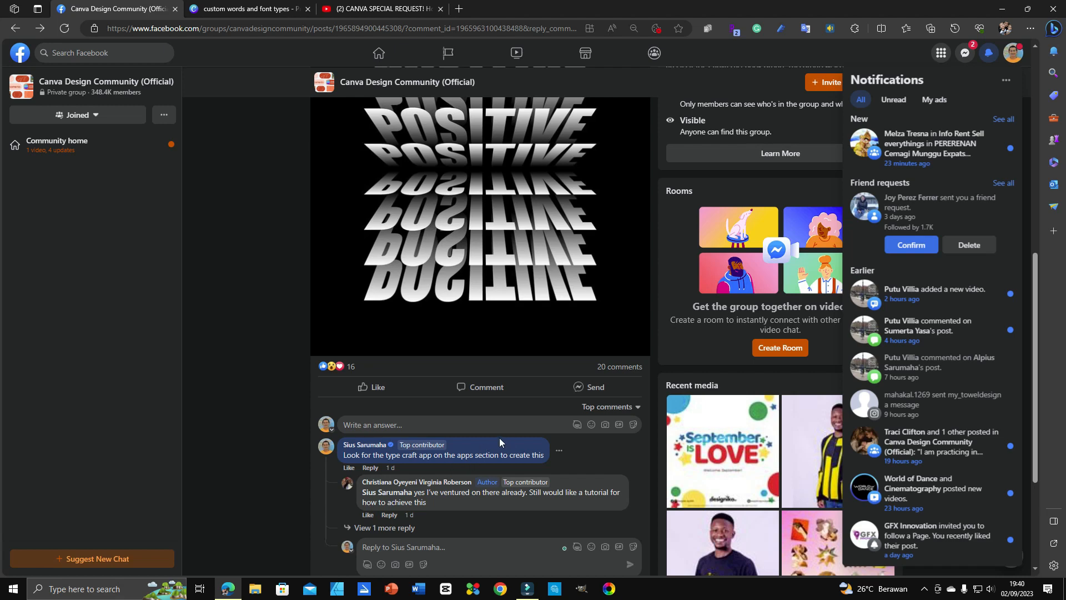
pyautogui.scroll(2, 526, 263)
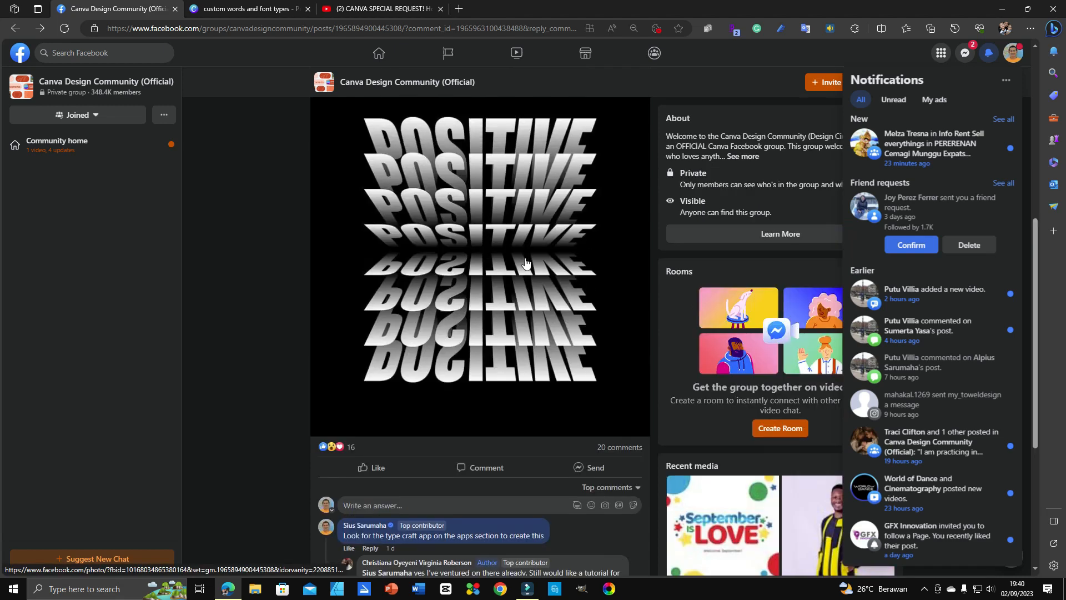
pyautogui.scroll(-2, 525, 263)
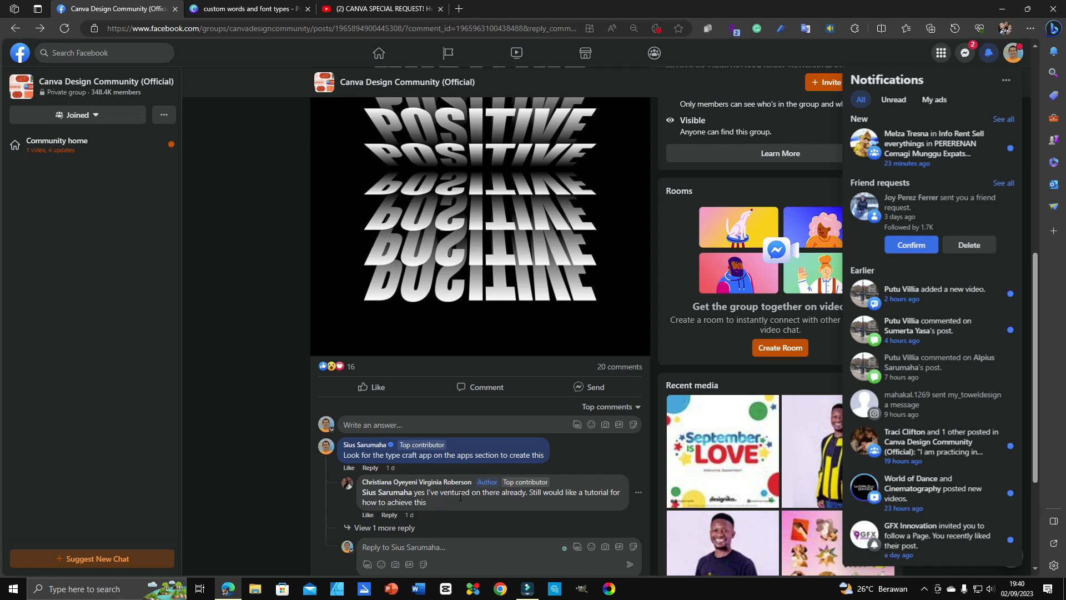
pyautogui.scroll(4, 486, 412)
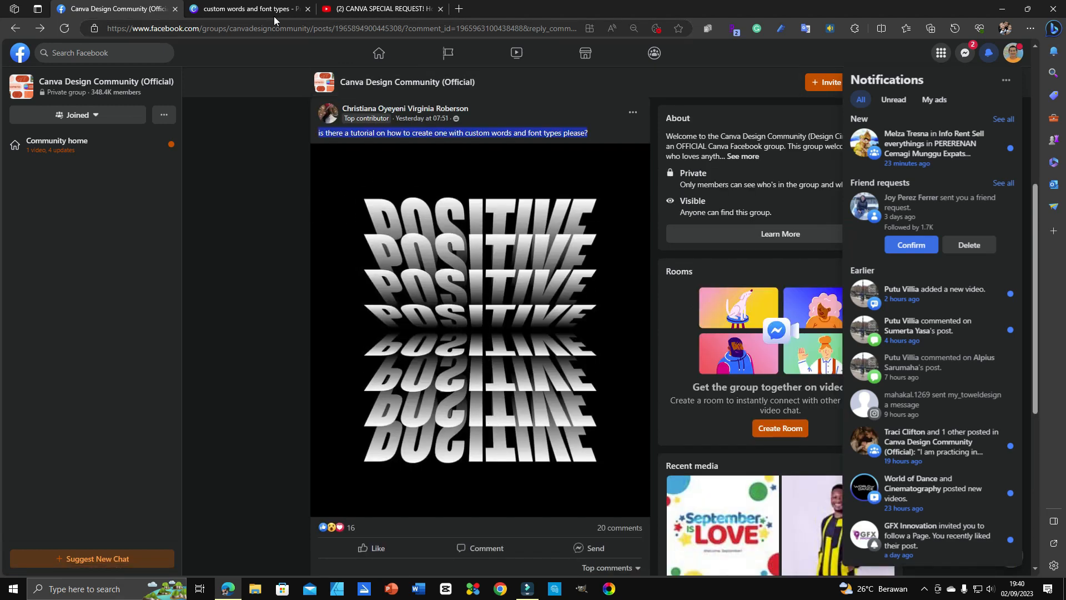
pyautogui.moveTo(362, 10)
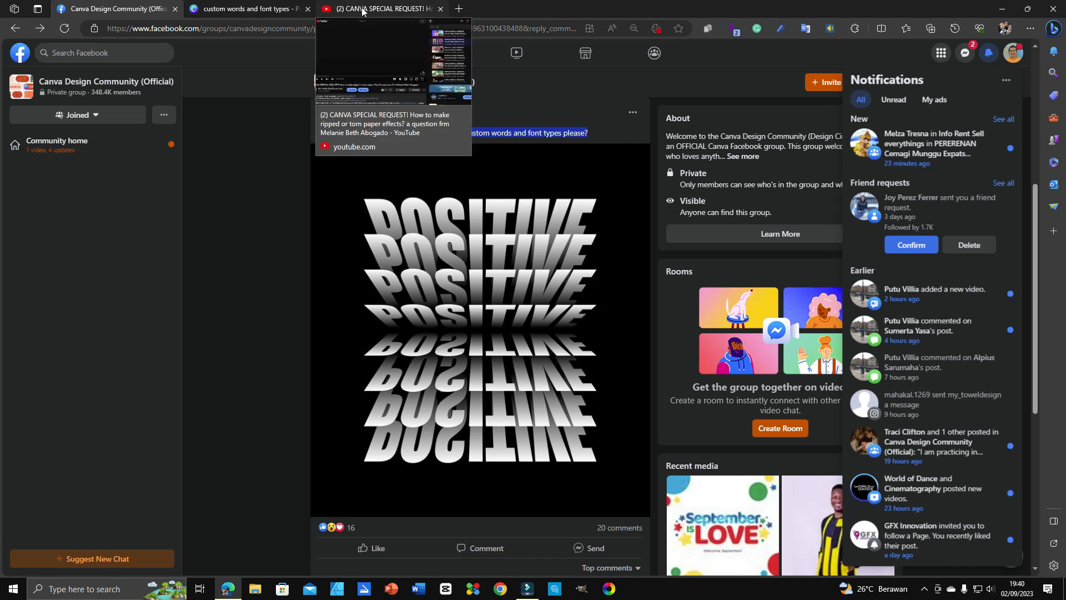
pyautogui.moveTo(280, 11)
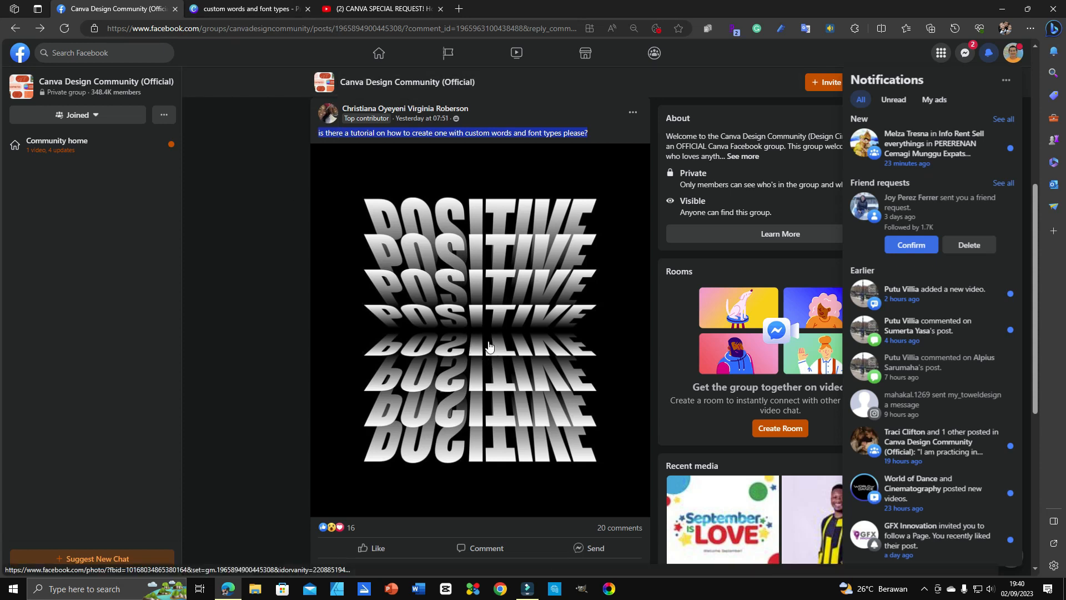
# Step: Glance at the YouTube tutorial and the Facebook post, then return to the Canva design
pyautogui.click(387, 10)
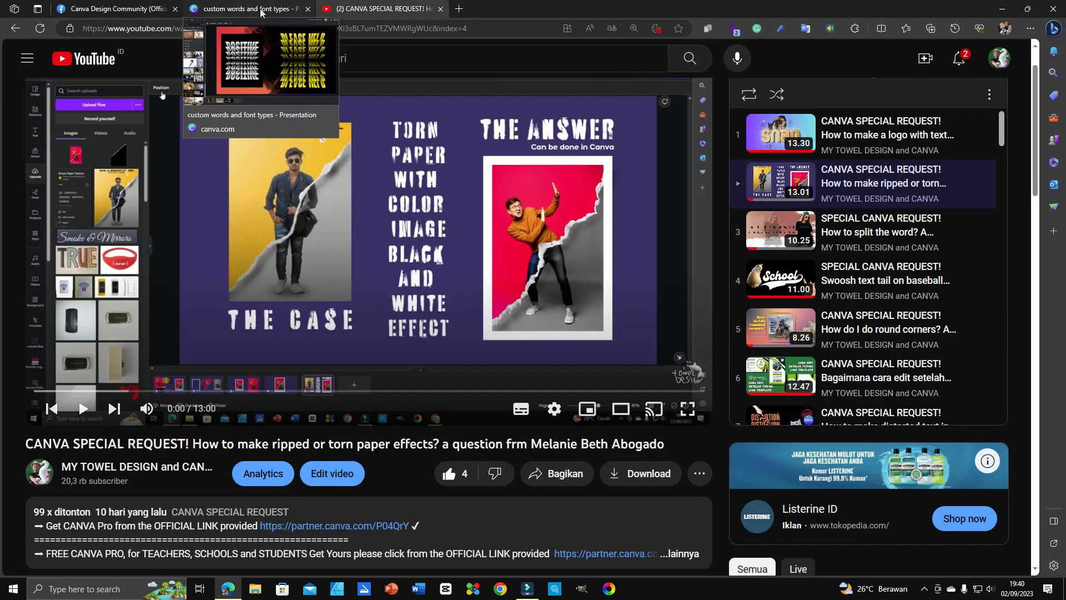
pyautogui.click(126, 10)
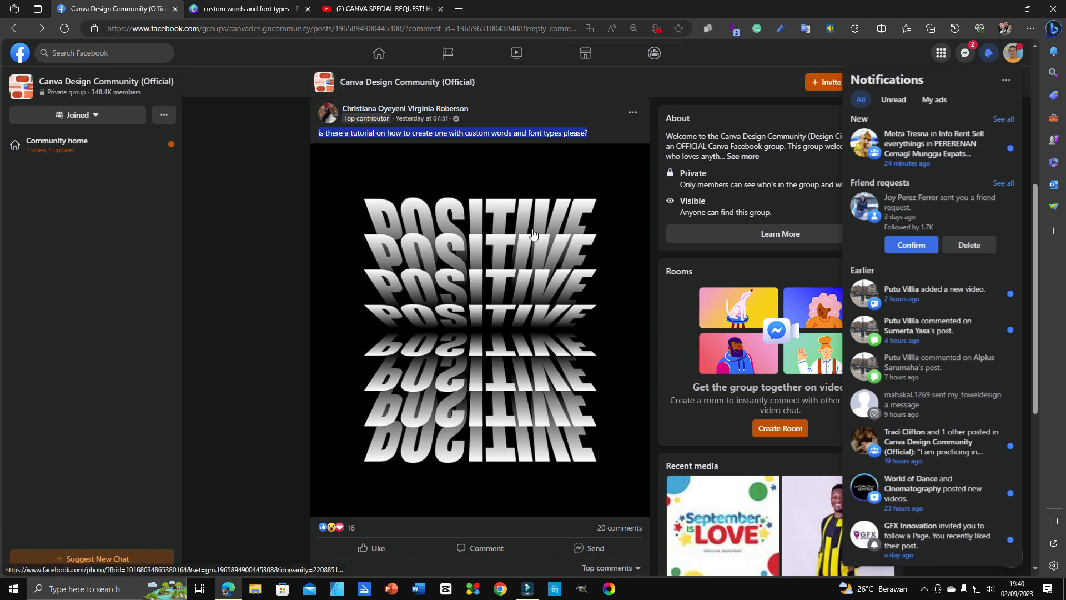
pyautogui.click(260, 12)
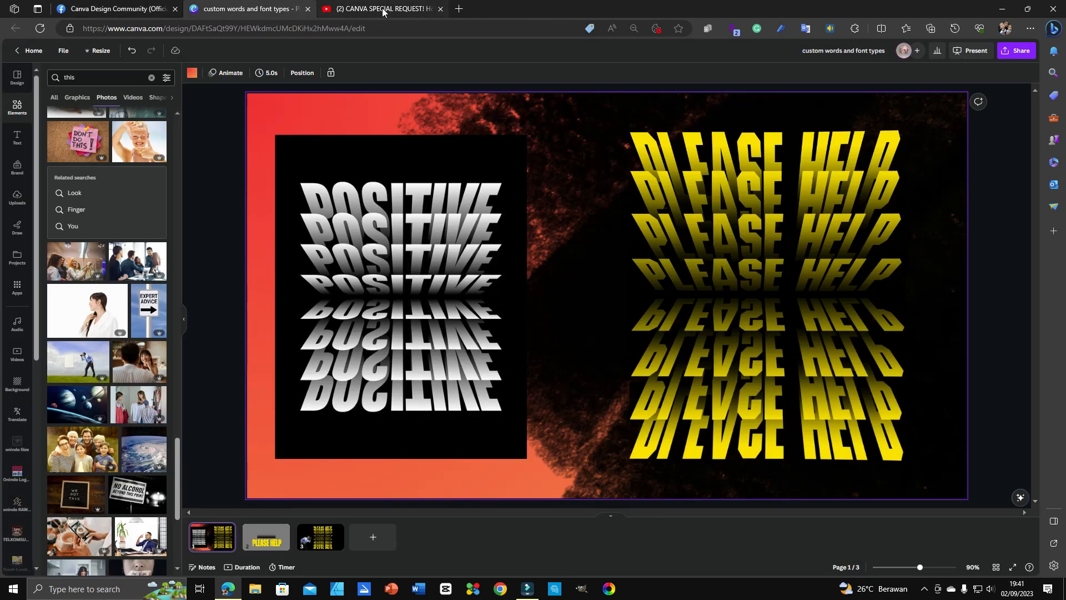
# Step: Open page 2 with the yellow PLEASE HELP, then cycle tabs ending on the YouTube tutorial
pyautogui.click(277, 541)
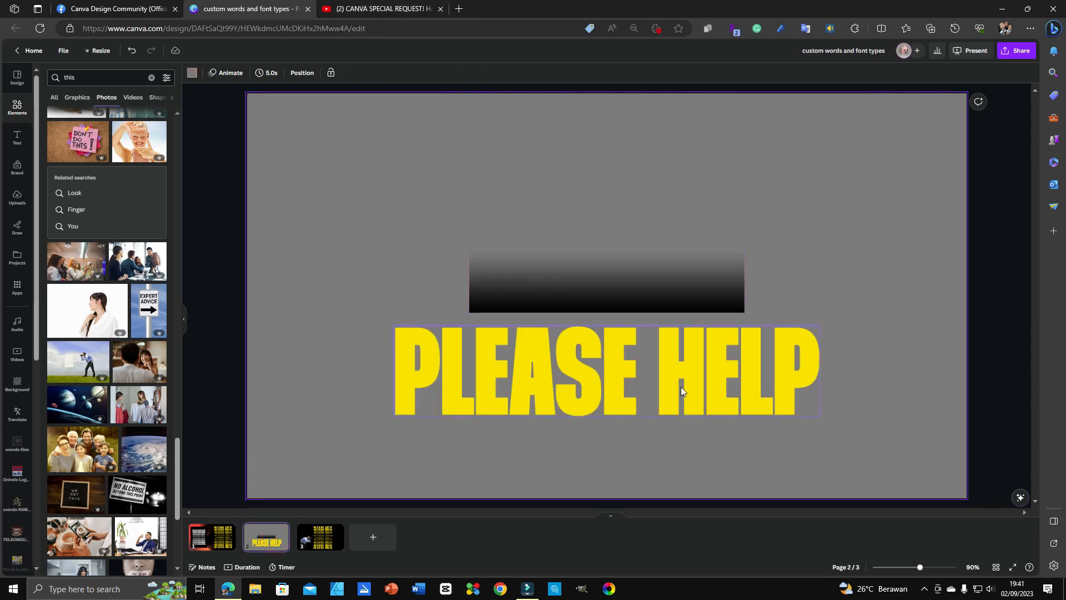
pyautogui.click(397, 9)
pyautogui.click(140, 9)
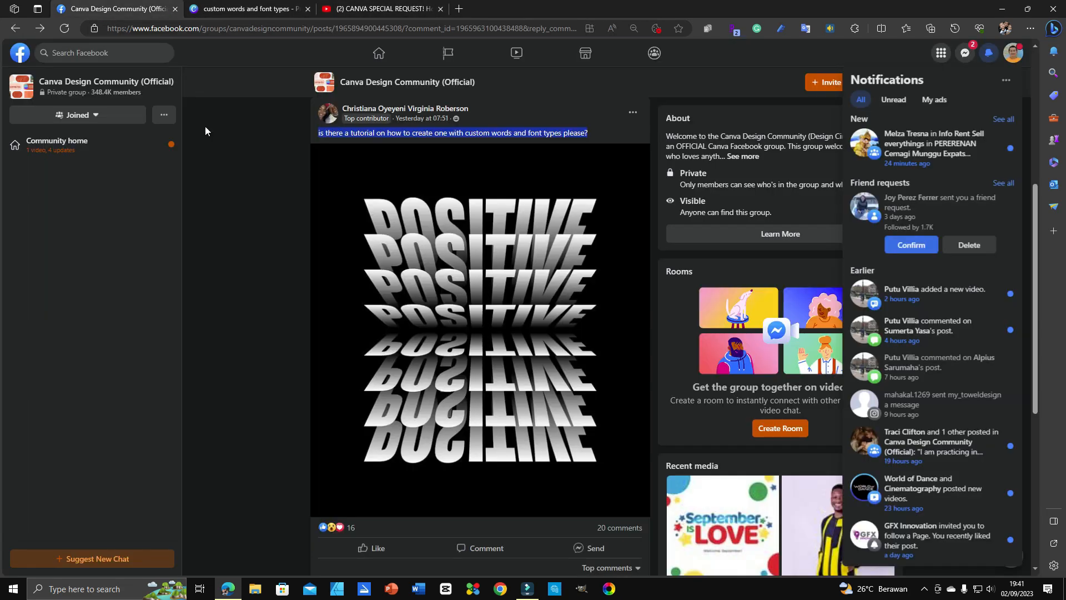
pyautogui.click(244, 8)
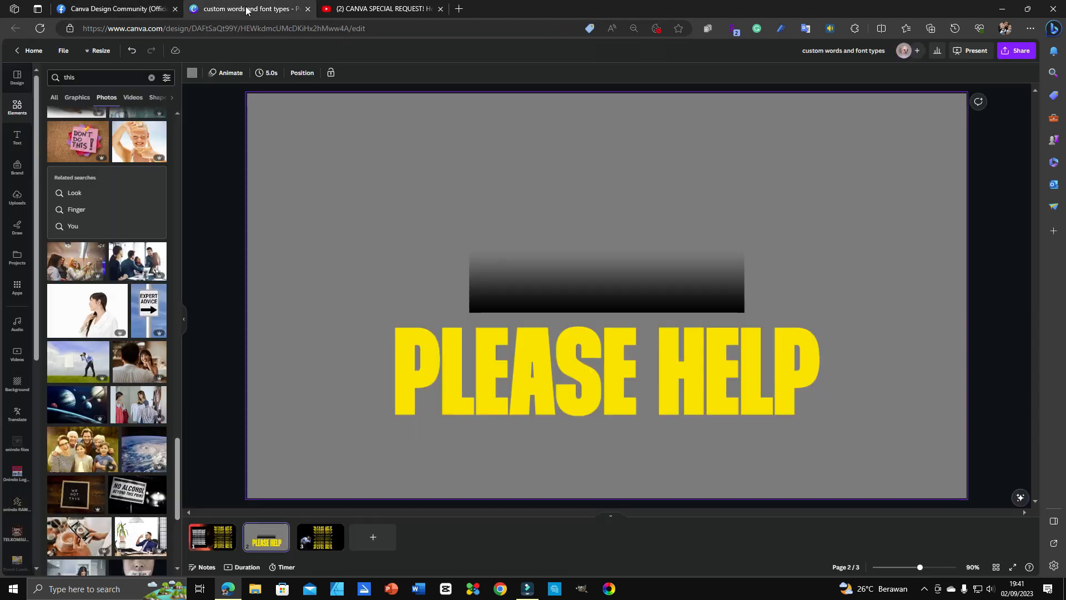
pyautogui.click(383, 8)
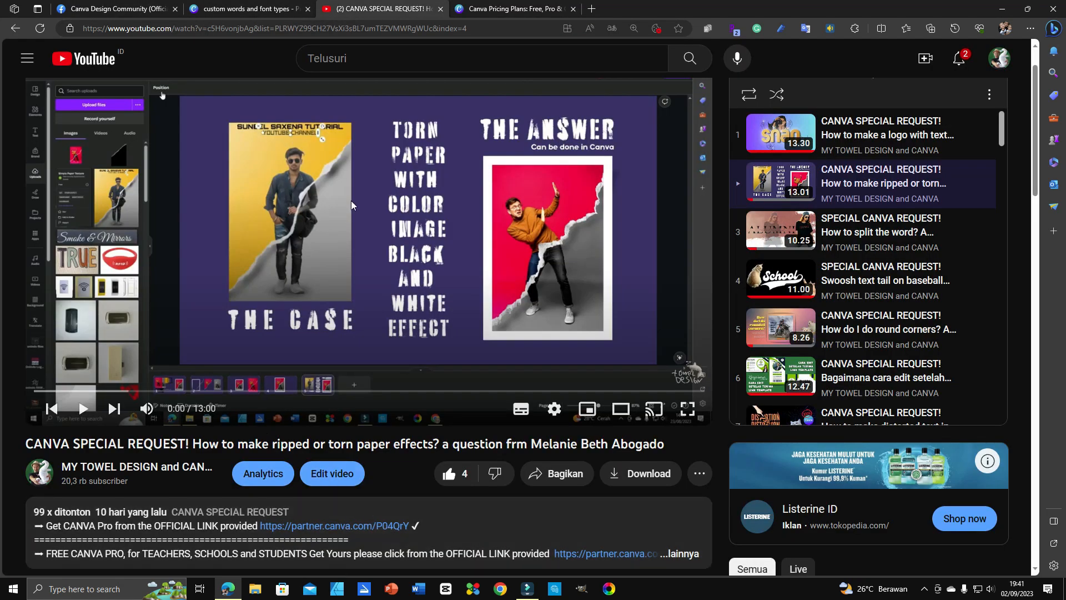
# Step: Follow the partner.canva.com link in the description, then close both Canva pricing tabs
pyautogui.click(357, 524)
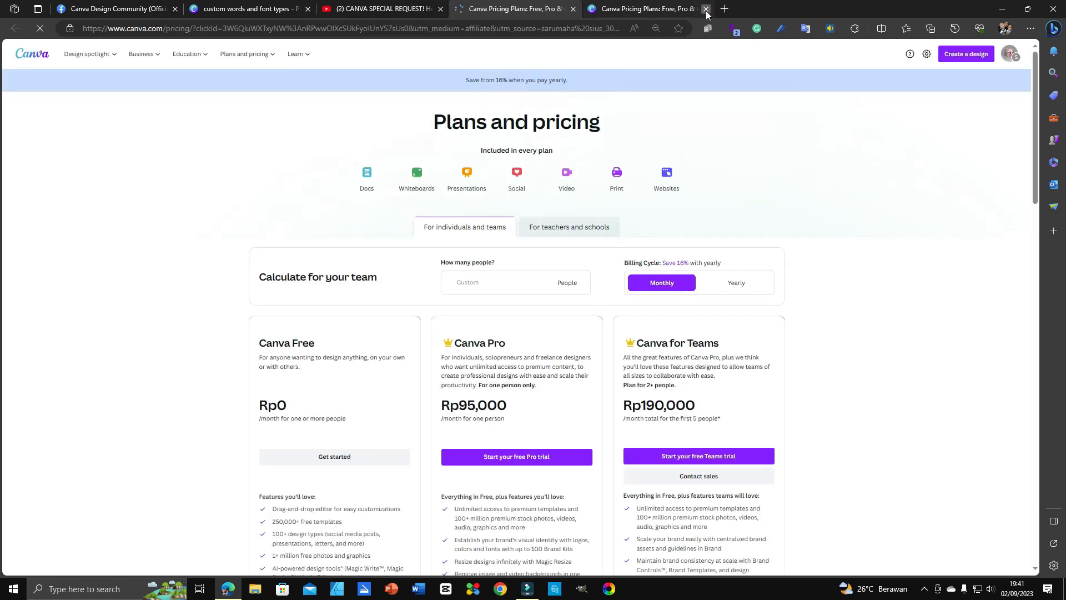
pyautogui.click(706, 8)
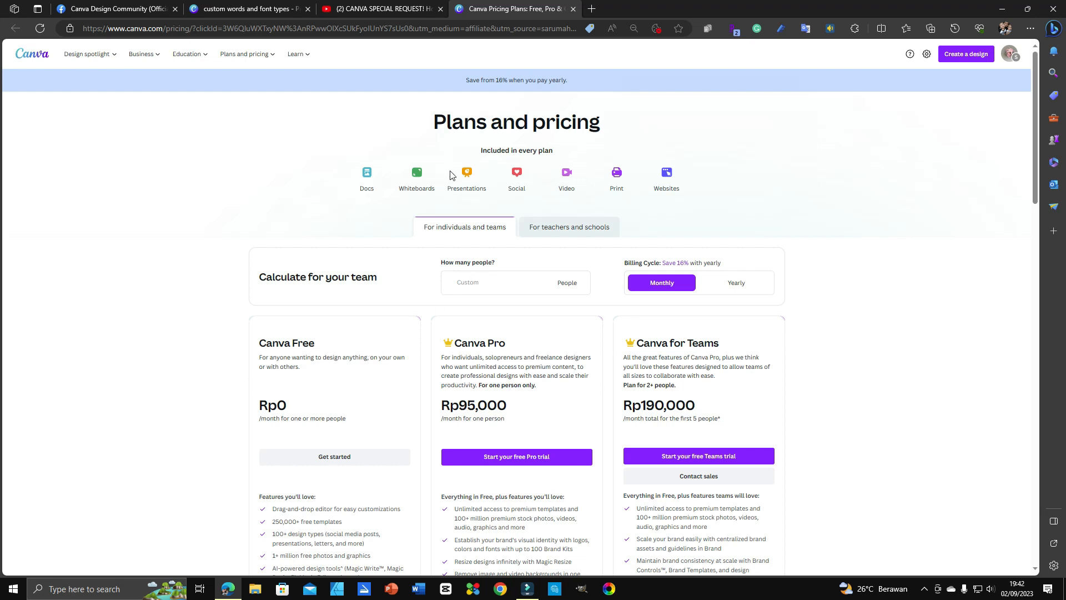
pyautogui.click(573, 11)
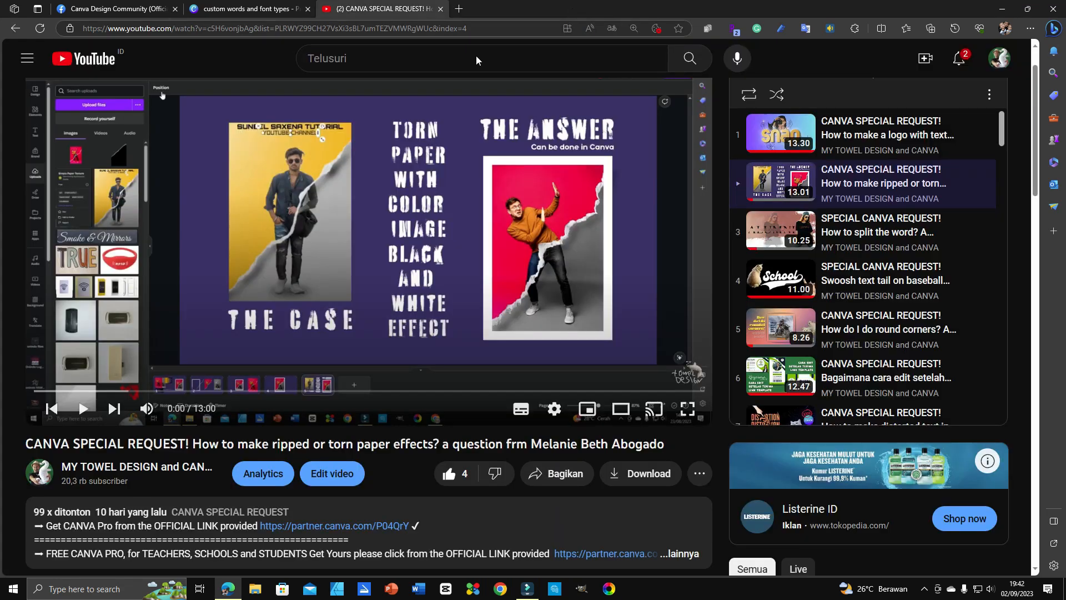
# Step: Return to the Canva design and view page 1 with the finished POSITIVE and PLEASE HELP reflections
pyautogui.click(266, 12)
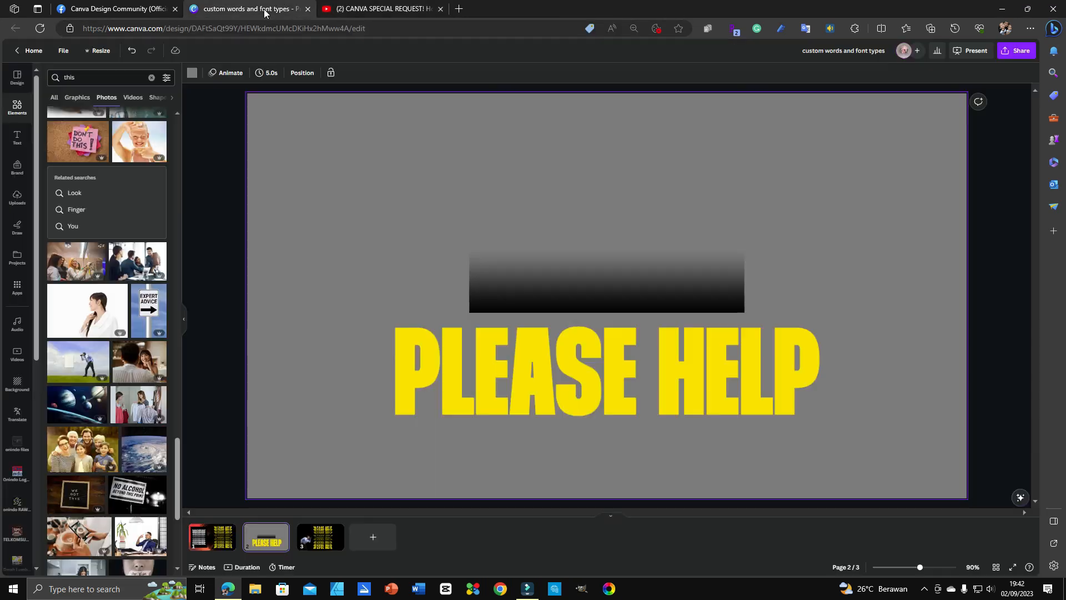
pyautogui.click(151, 10)
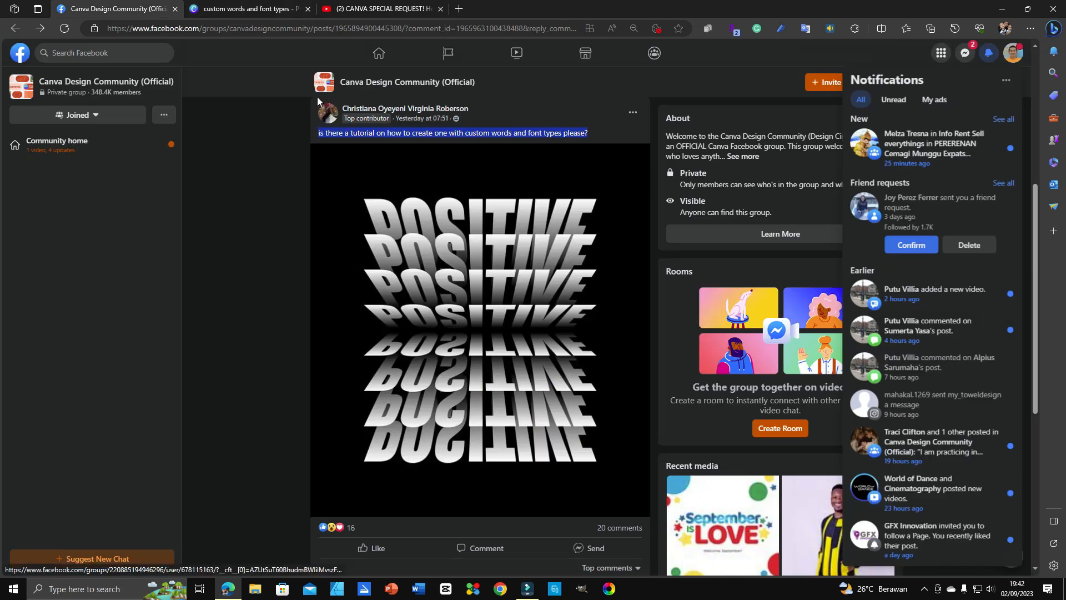
pyautogui.click(256, 10)
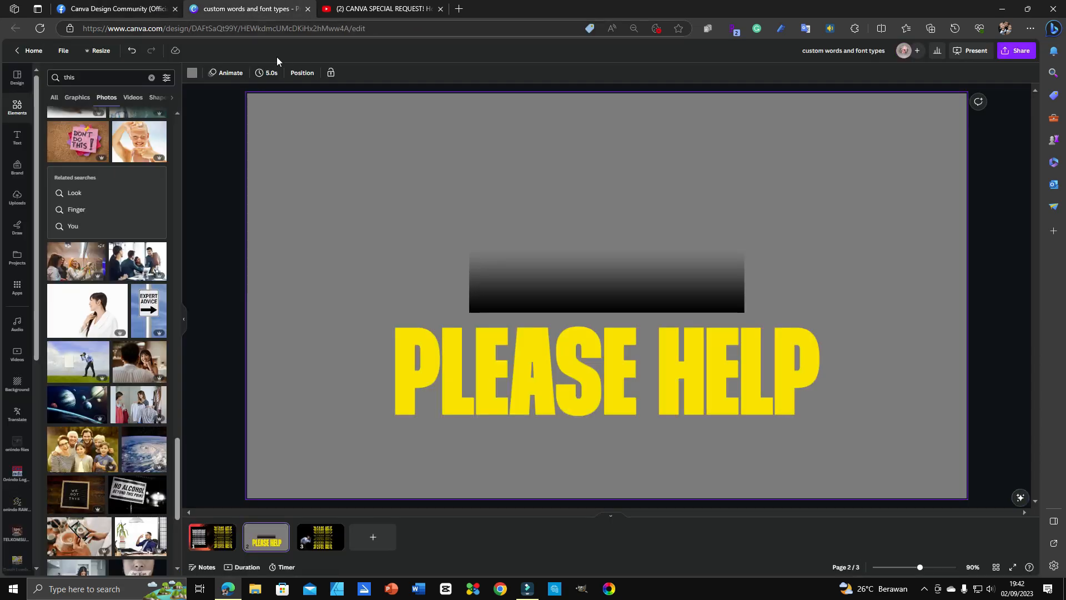
pyautogui.click(222, 539)
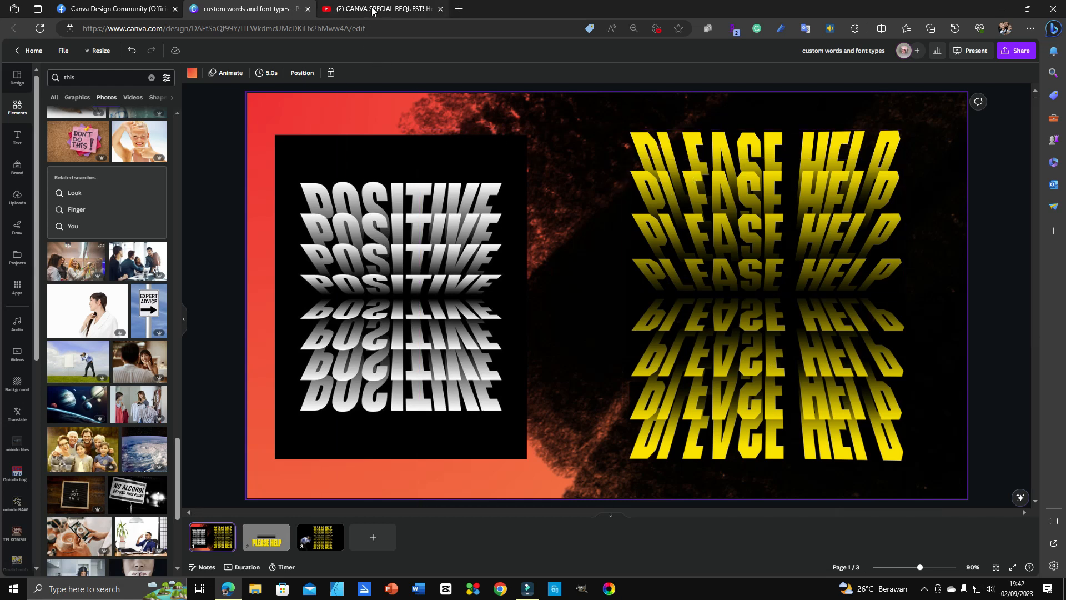
# Step: Glance at the YouTube tutorial, then return to Canva on page 2
pyautogui.moveTo(373, 11)
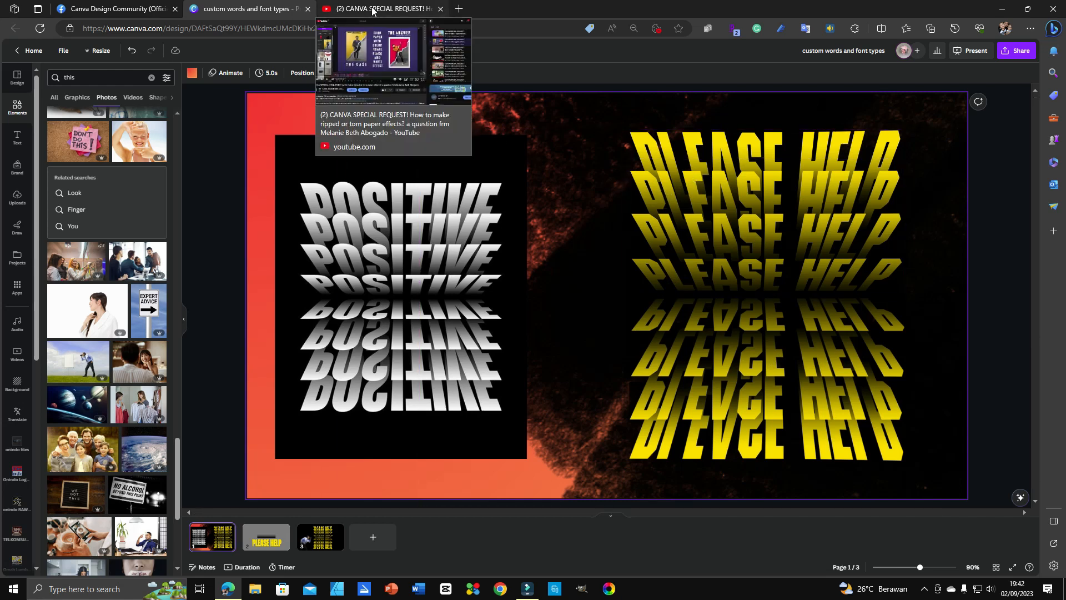
pyautogui.click(373, 10)
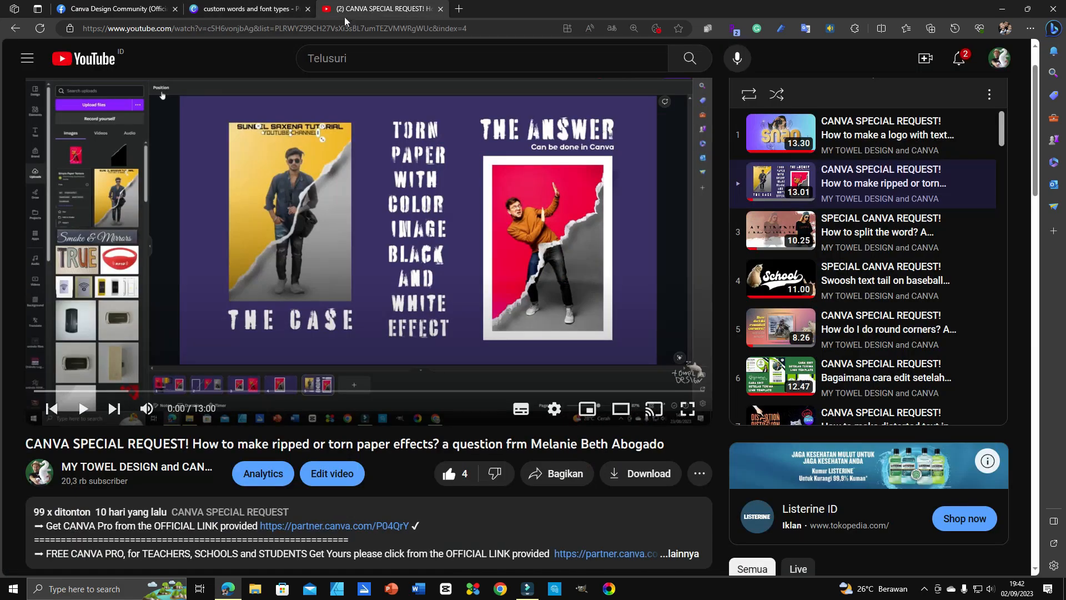
pyautogui.click(252, 9)
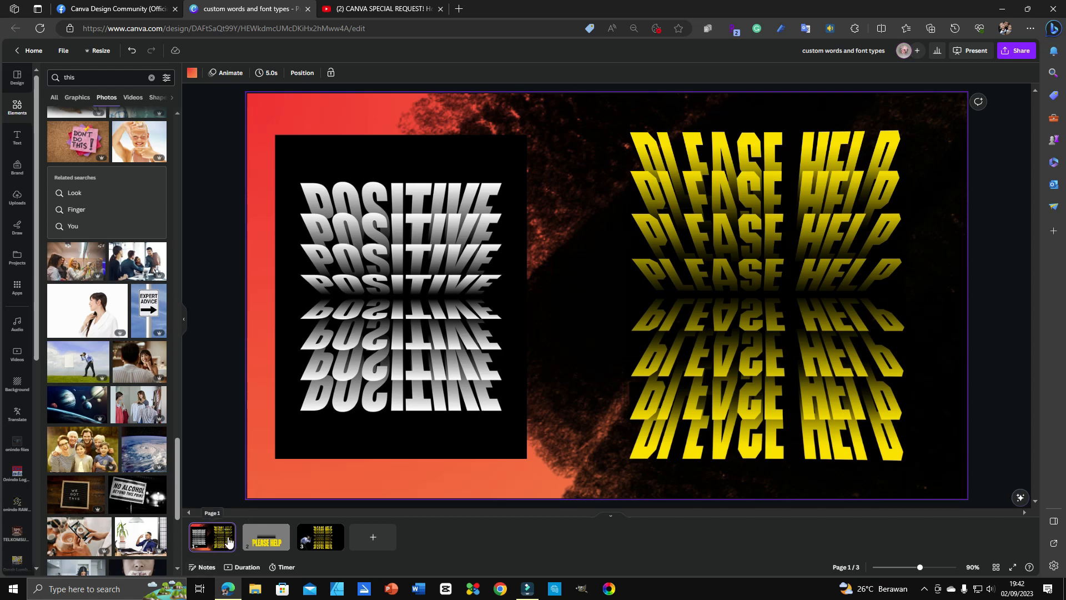
pyautogui.click(265, 536)
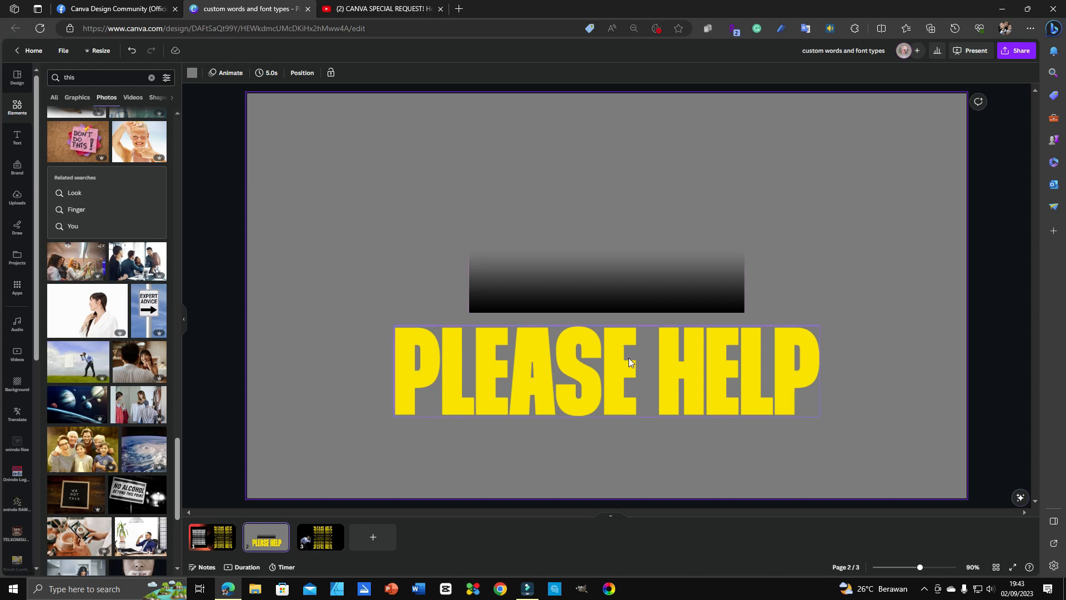
# Step: Check the Degrade Esfumado gradient image's details, then search Elements for 'shadow'
pyautogui.click(678, 248)
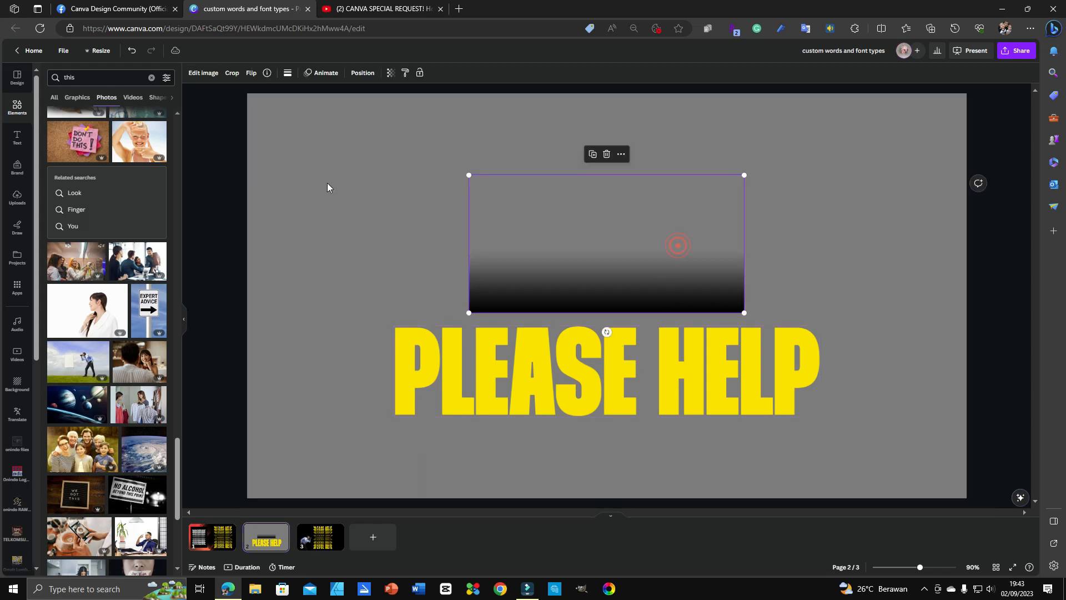
pyautogui.click(267, 73)
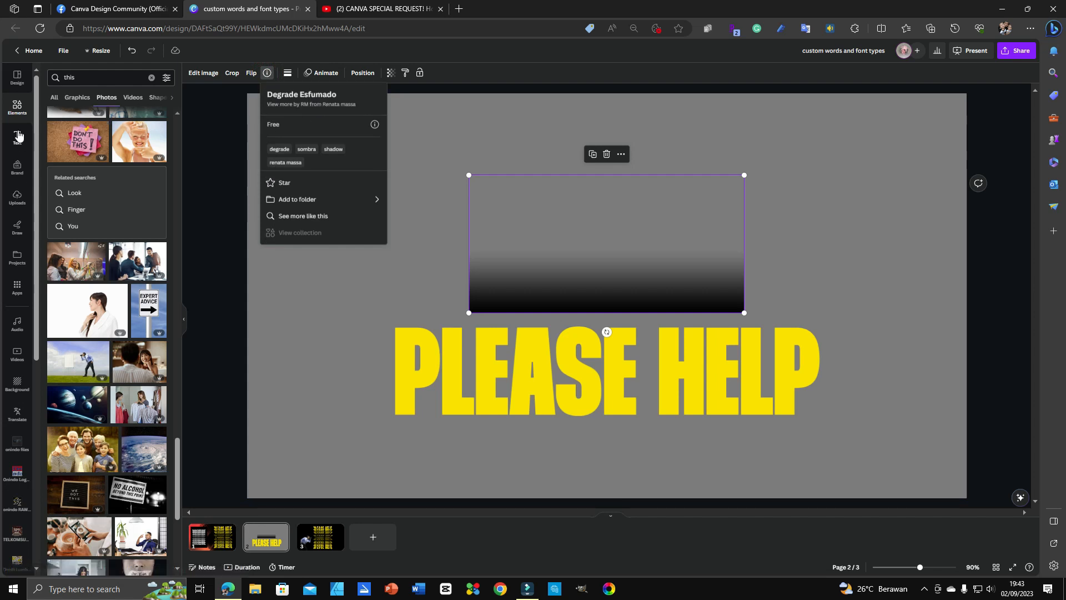
pyautogui.click(151, 77)
pyautogui.click(105, 77)
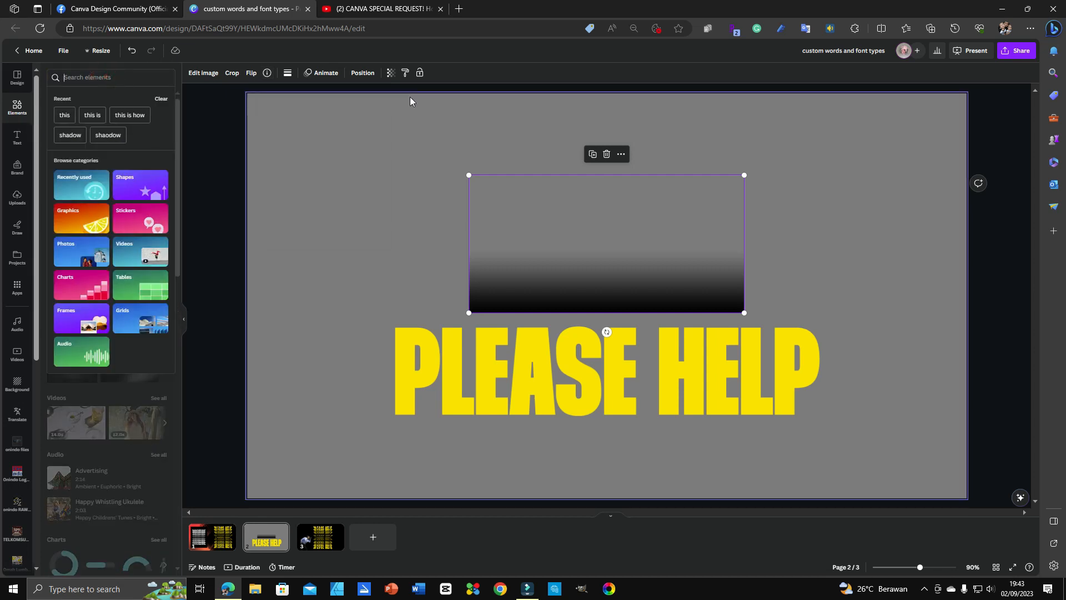
pyautogui.write('shadow')
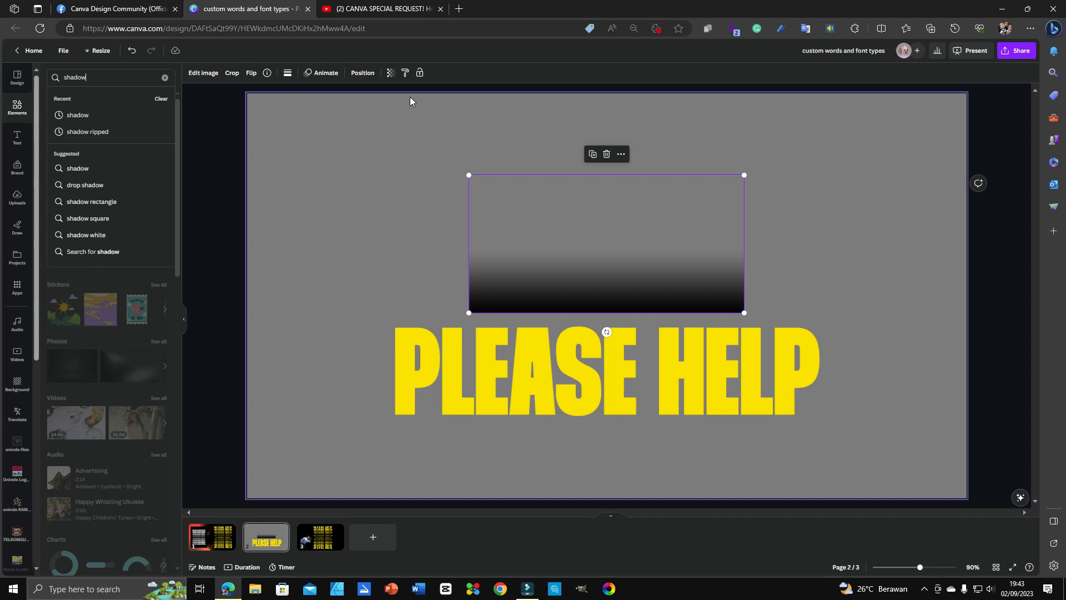
pyautogui.press('Return')
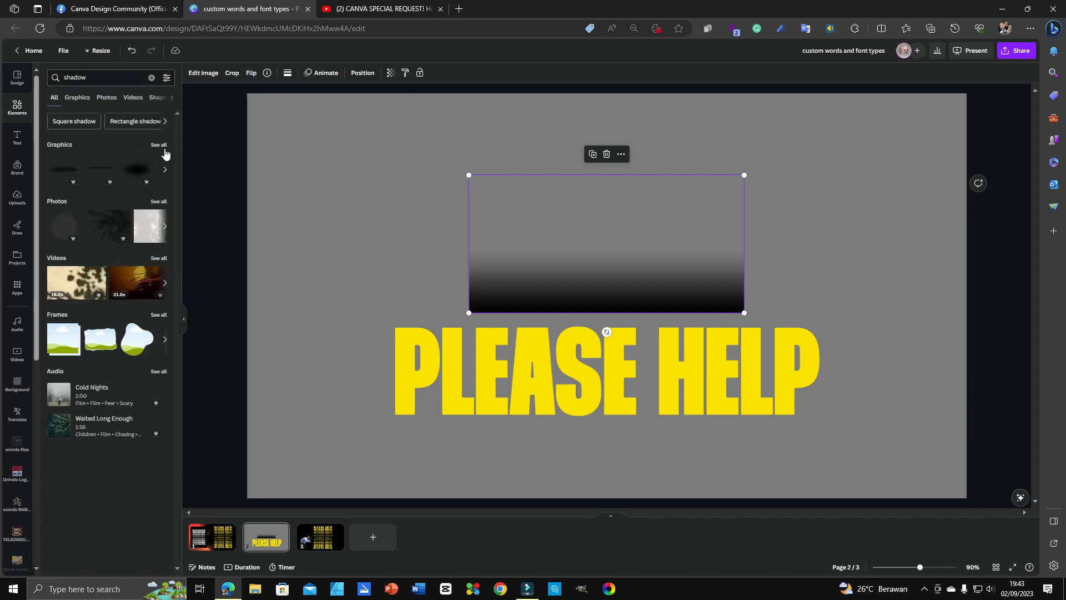
# Step: Show all shadow graphics, add one to the page as a test, then delete it
pyautogui.click(159, 146)
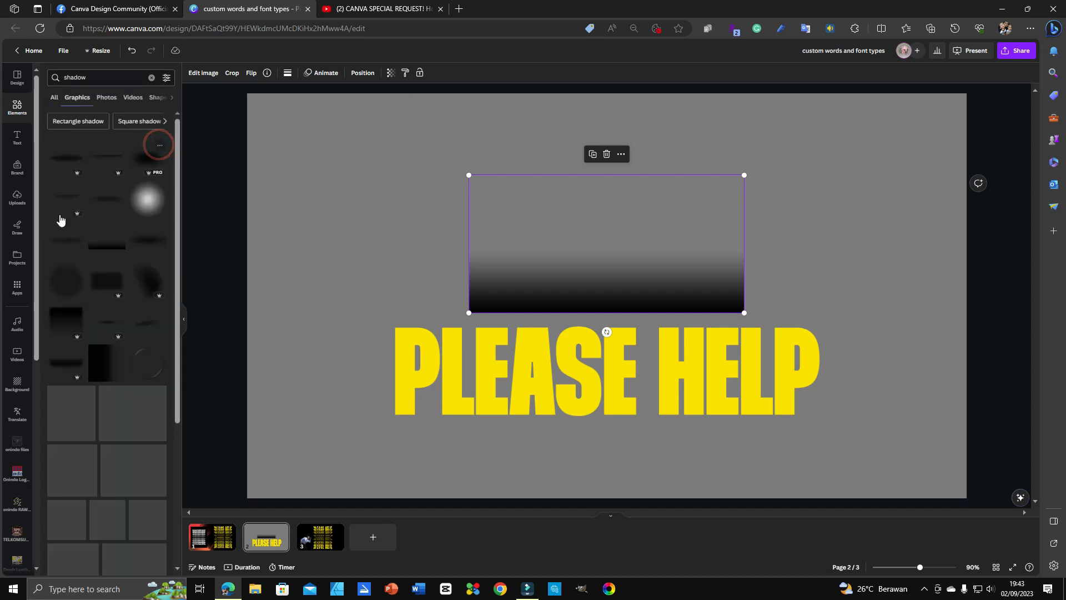
pyautogui.click(109, 243)
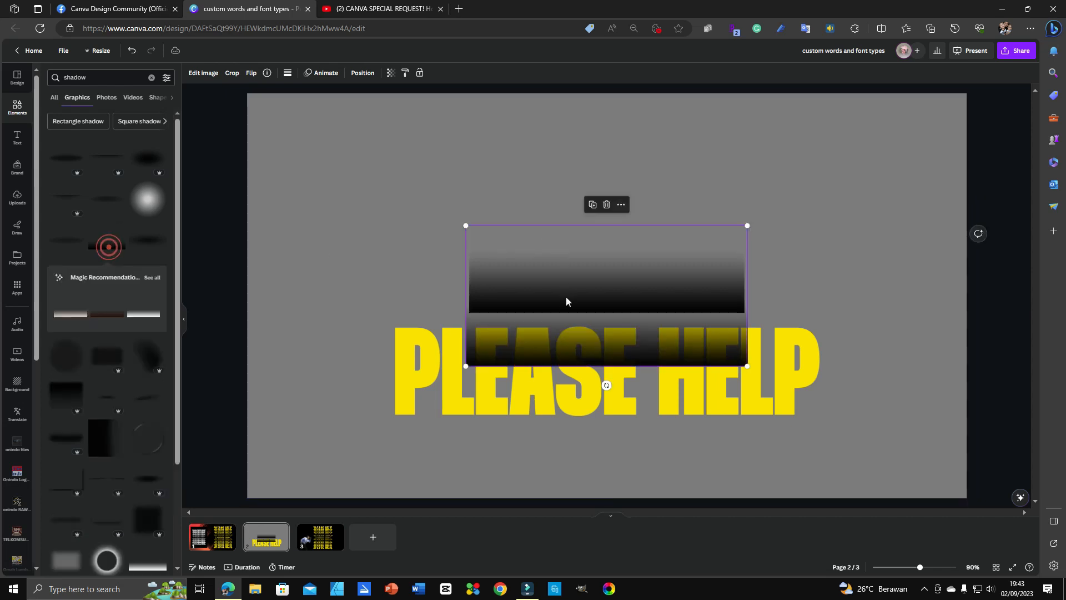
pyautogui.moveTo(562, 317); pyautogui.dragTo(383, 162)
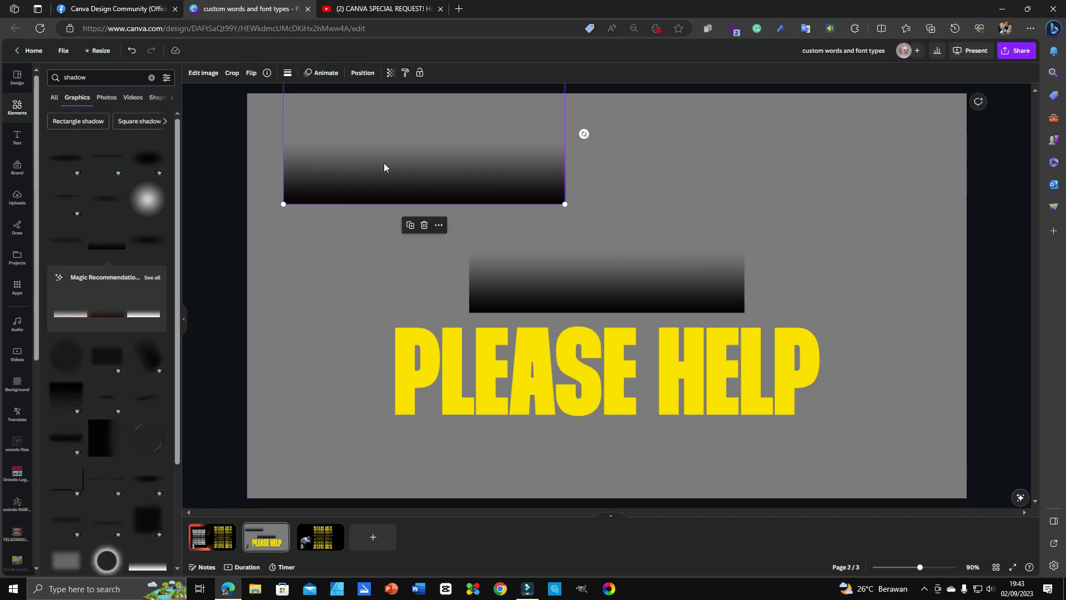
pyautogui.press('Delete')
# Step: Check the existing gradient shadow's details, then select the PLEASE HELP text
pyautogui.click(741, 300)
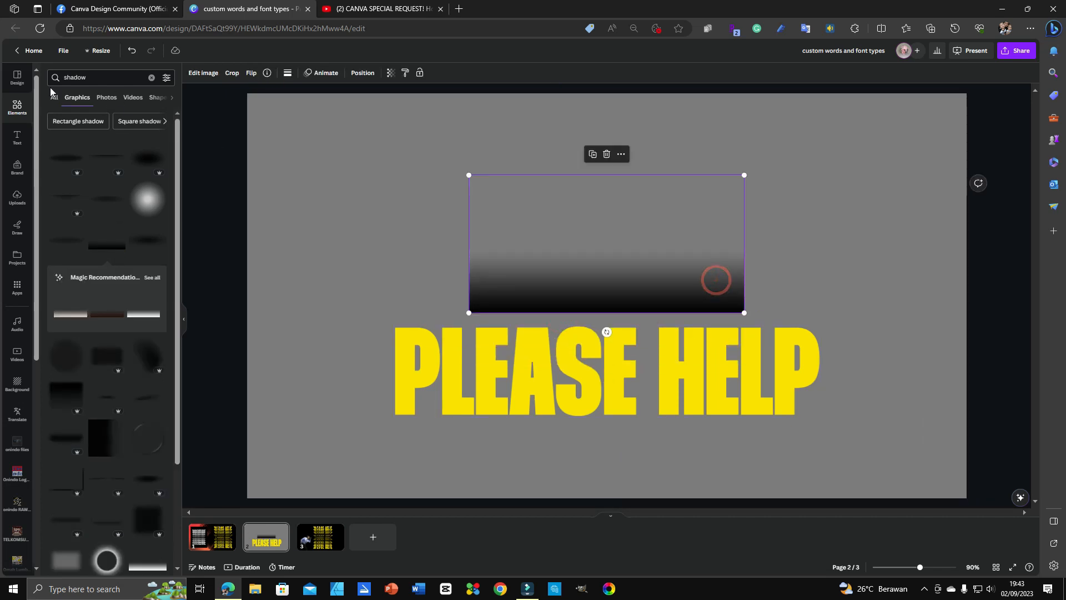
pyautogui.click(576, 247)
pyautogui.click(266, 73)
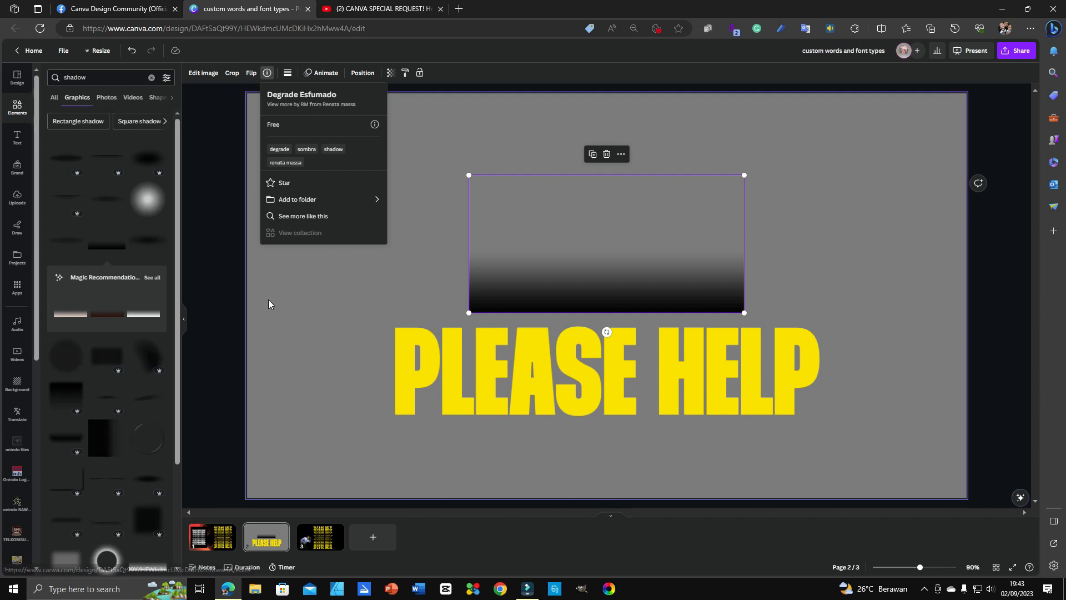
pyautogui.click(474, 394)
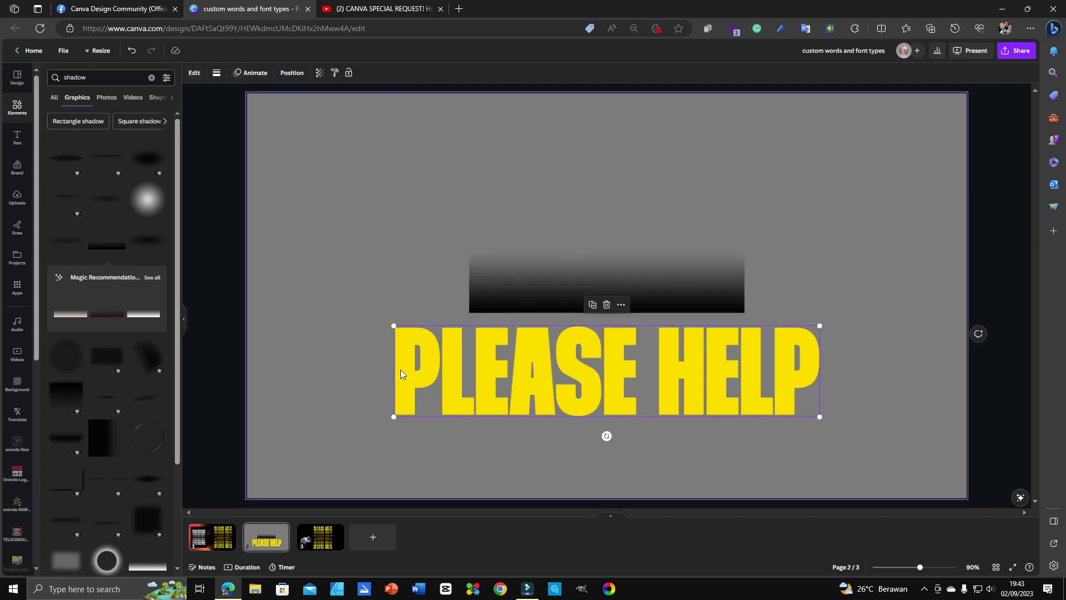
pyautogui.click(17, 286)
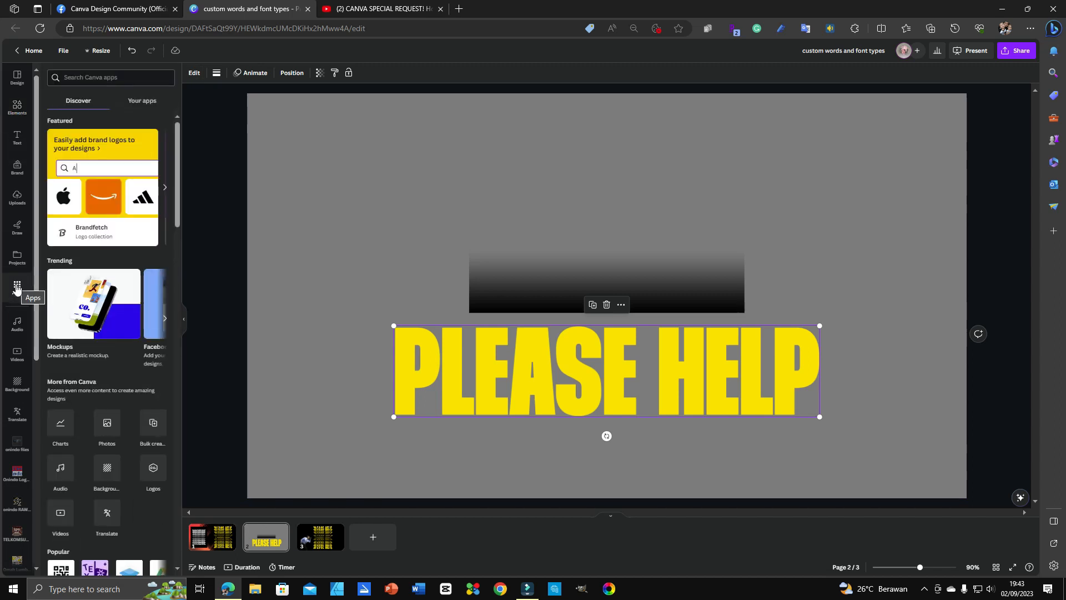
# Step: Launch the TypeCraft app for the PLEASE HELP text from the Apps panel
pyautogui.scroll(-4, 108, 427)
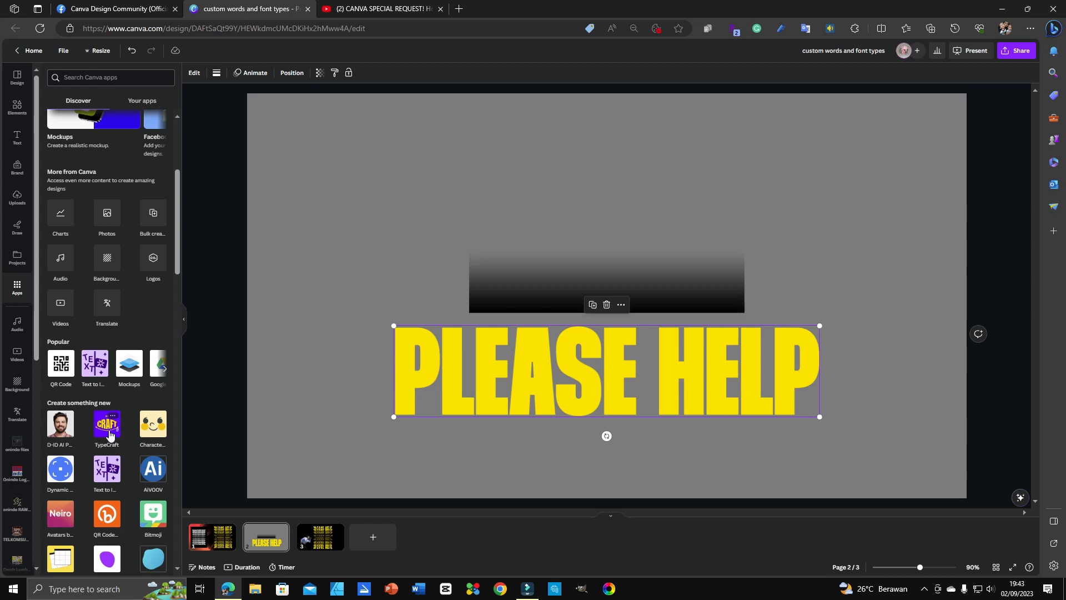
pyautogui.click(107, 424)
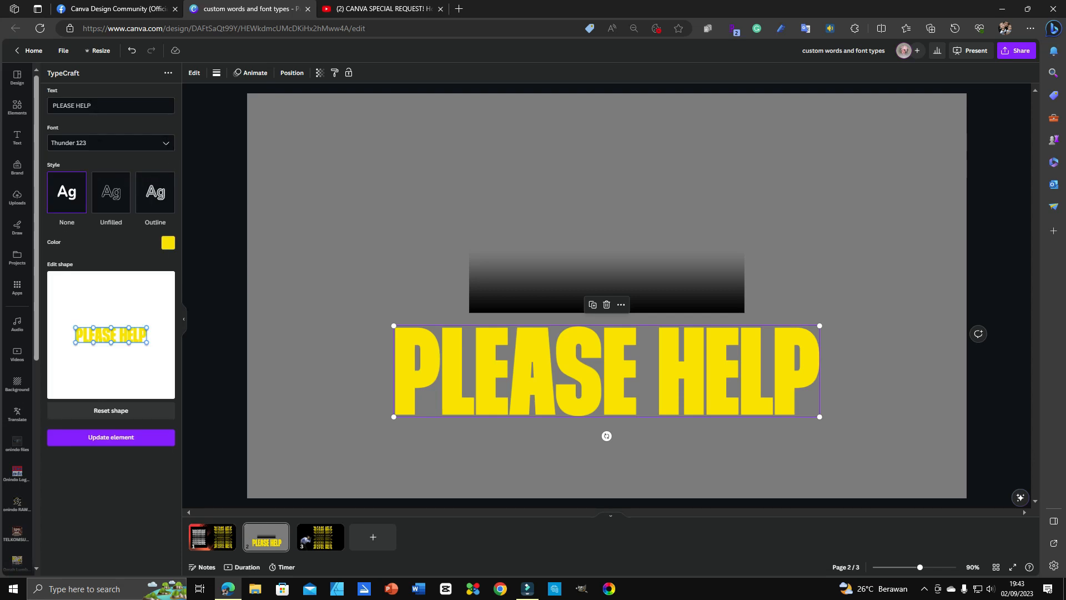
pyautogui.click(163, 143)
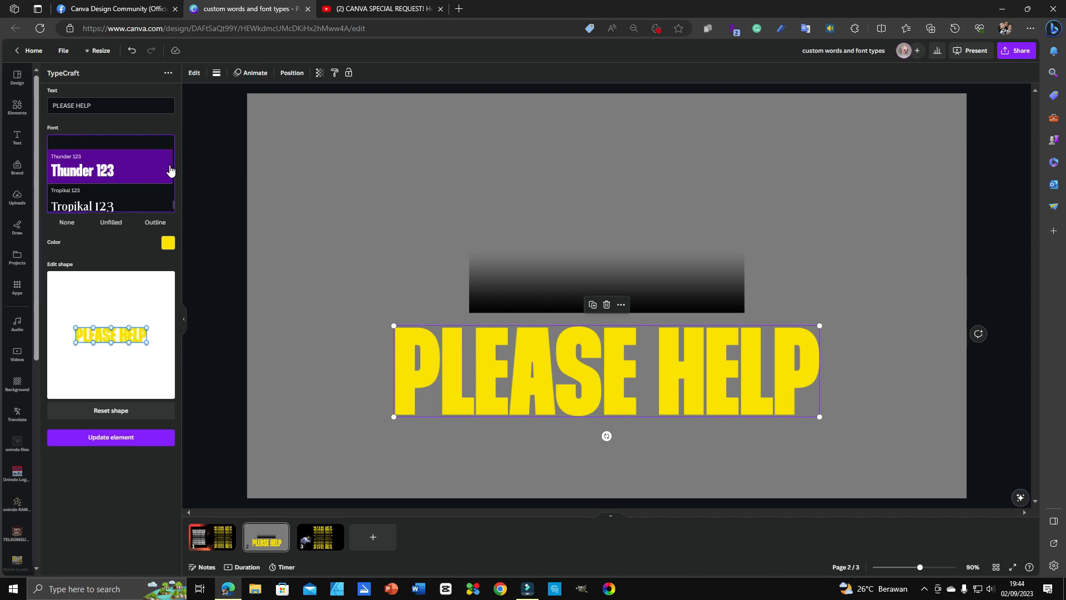
pyautogui.click(357, 261)
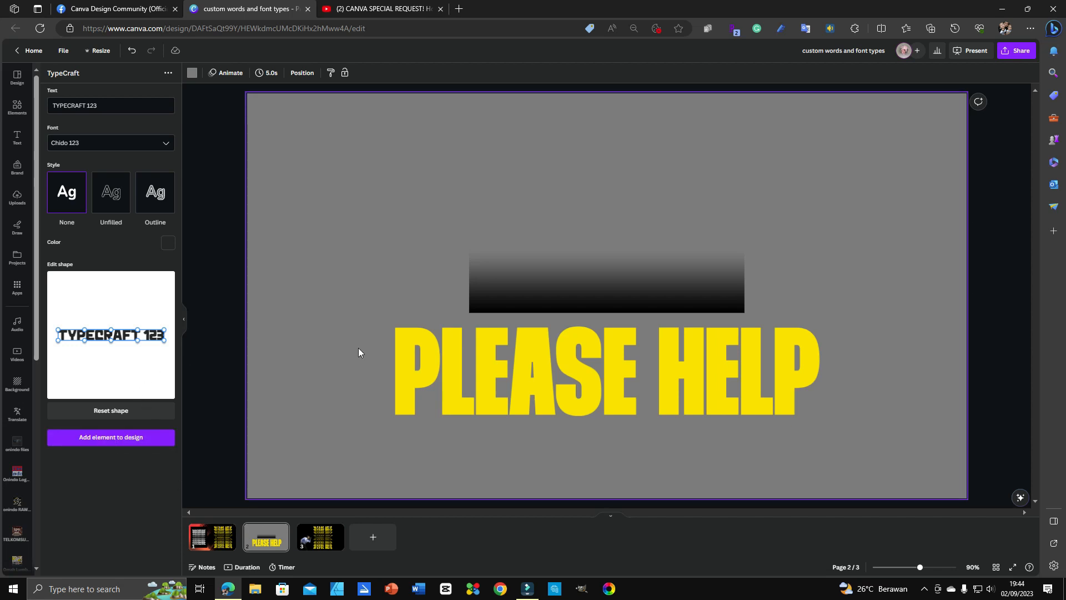
pyautogui.click(135, 12)
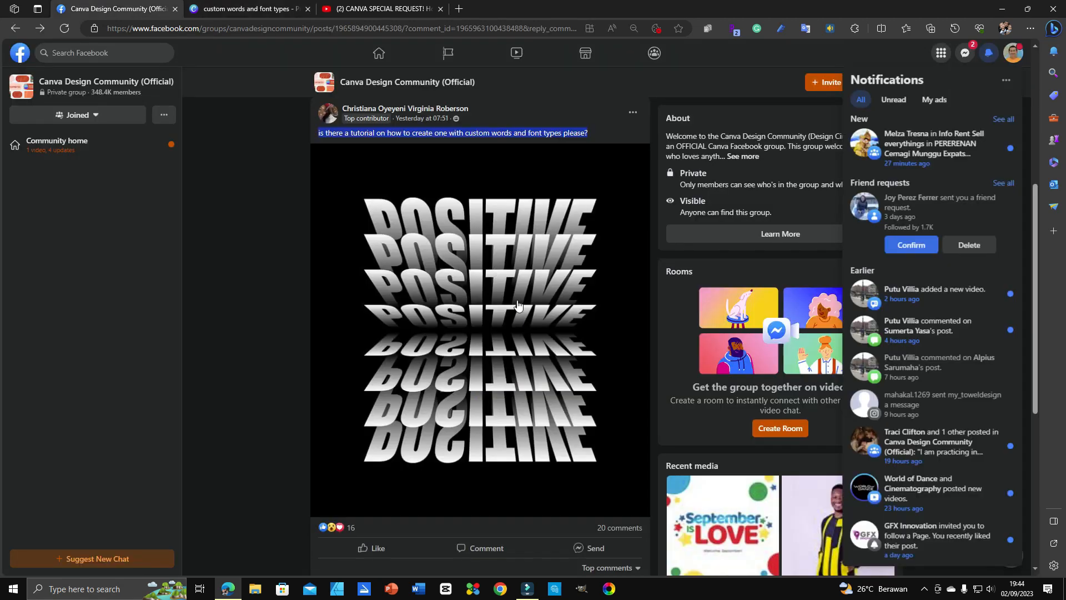
pyautogui.click(263, 10)
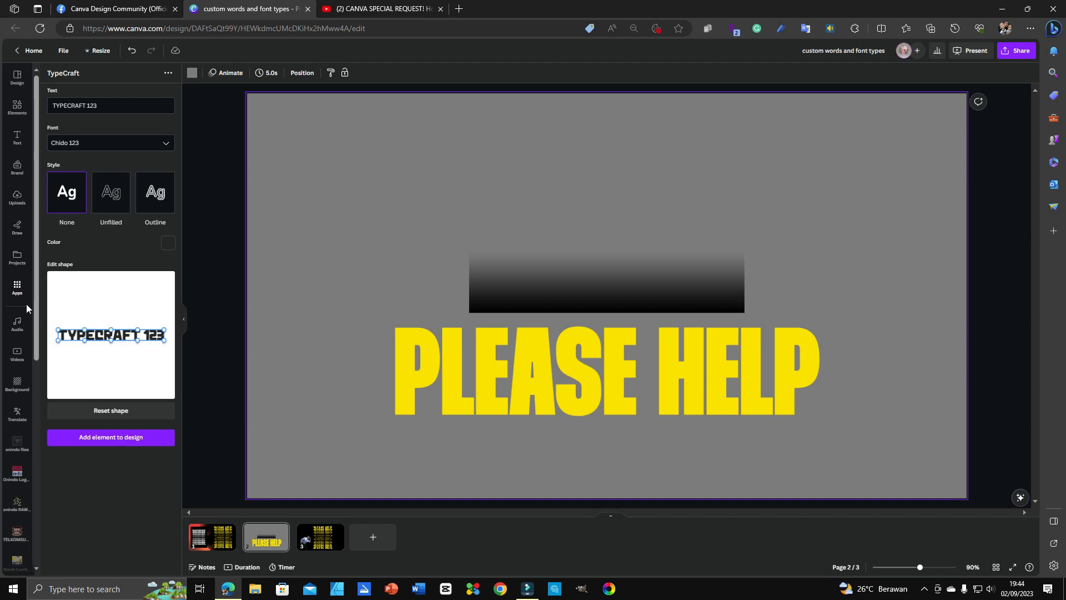
# Step: Duplicate page 2 and delete the black gradient shadow from the copy
pyautogui.click(282, 530)
pyautogui.click(322, 393)
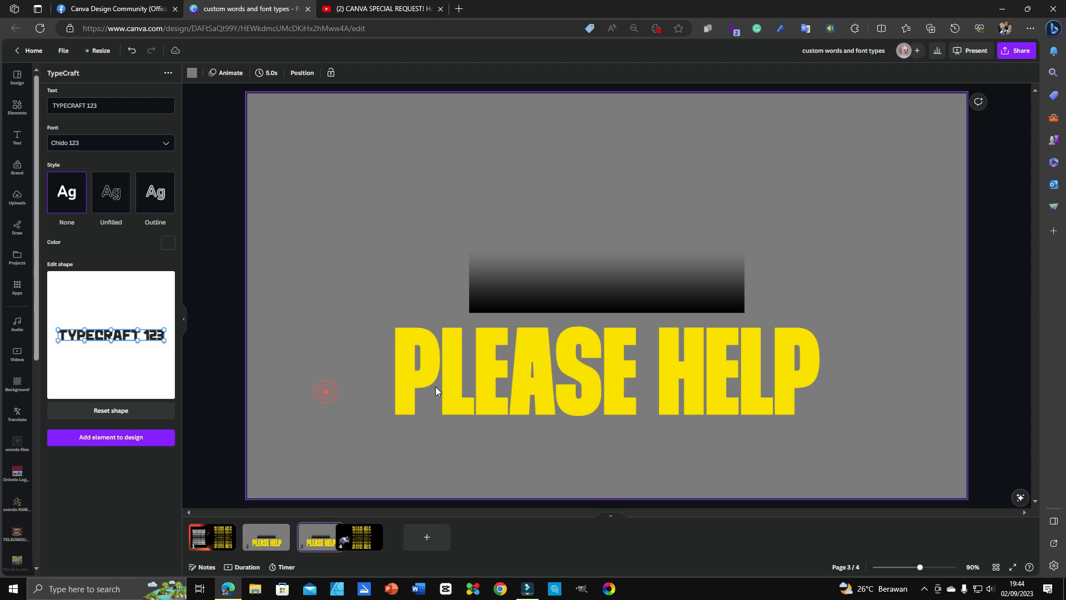
pyautogui.click(481, 388)
pyautogui.click(607, 282)
pyautogui.press('Delete')
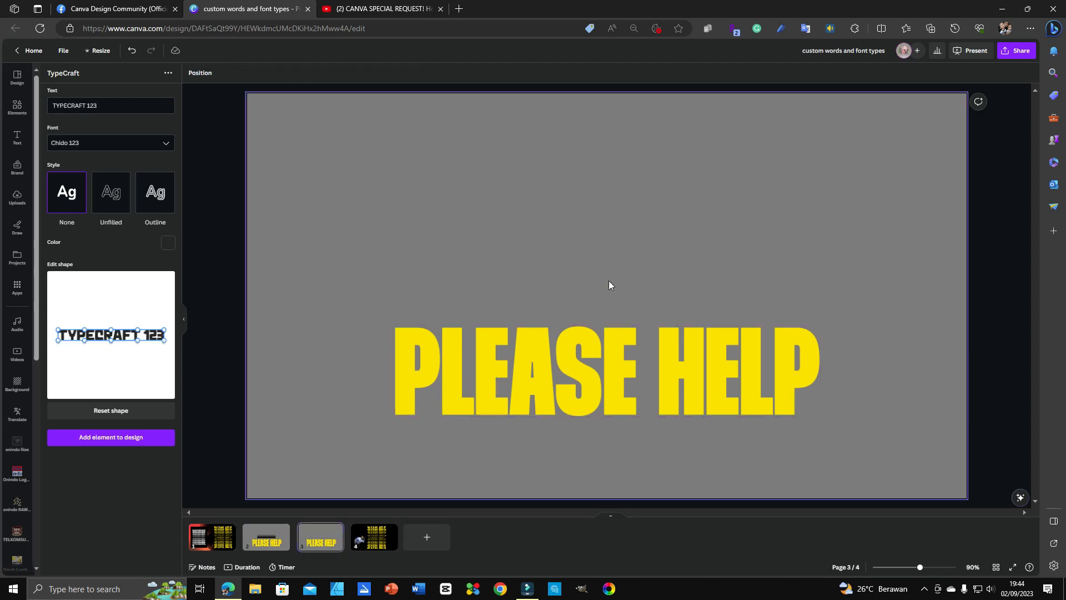
# Step: Shrink PLEASE HELP and move it up near the top of page 3
pyautogui.click(605, 379)
pyautogui.moveTo(604, 379); pyautogui.dragTo(609, 278)
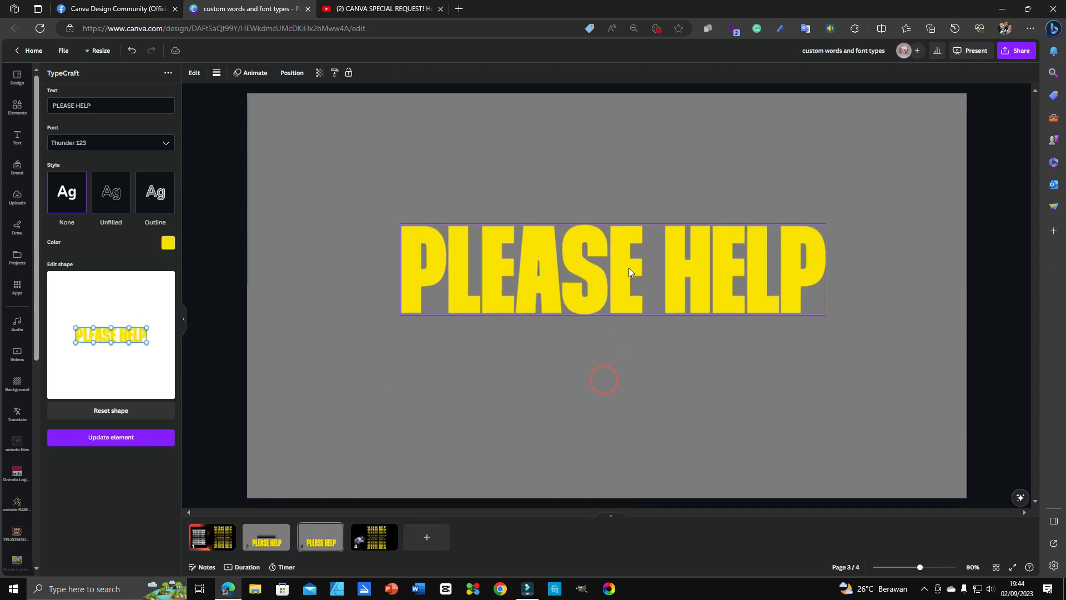
pyautogui.moveTo(825, 224); pyautogui.dragTo(678, 255)
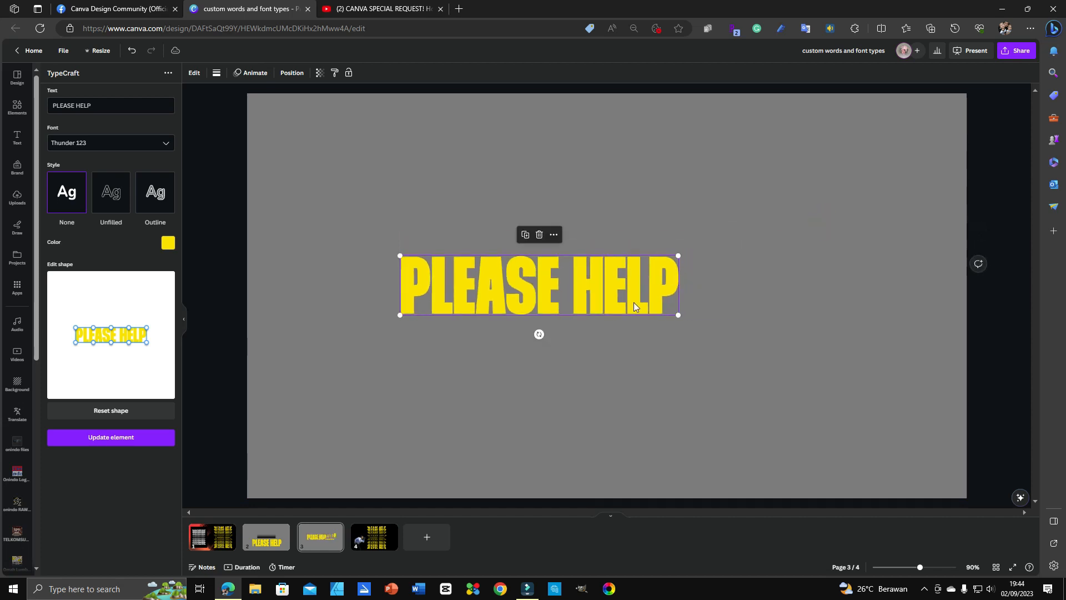
pyautogui.moveTo(634, 302); pyautogui.dragTo(708, 222)
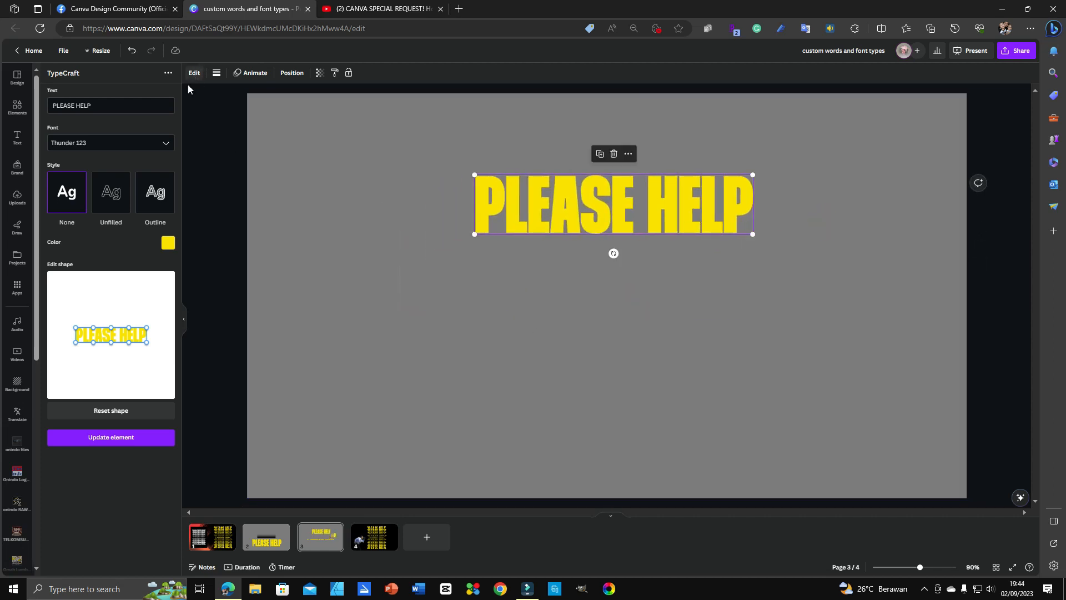
# Step: Recolour PLEASE HELP to white (#ffffff) in TypeCraft and update the element
pyautogui.click(168, 242)
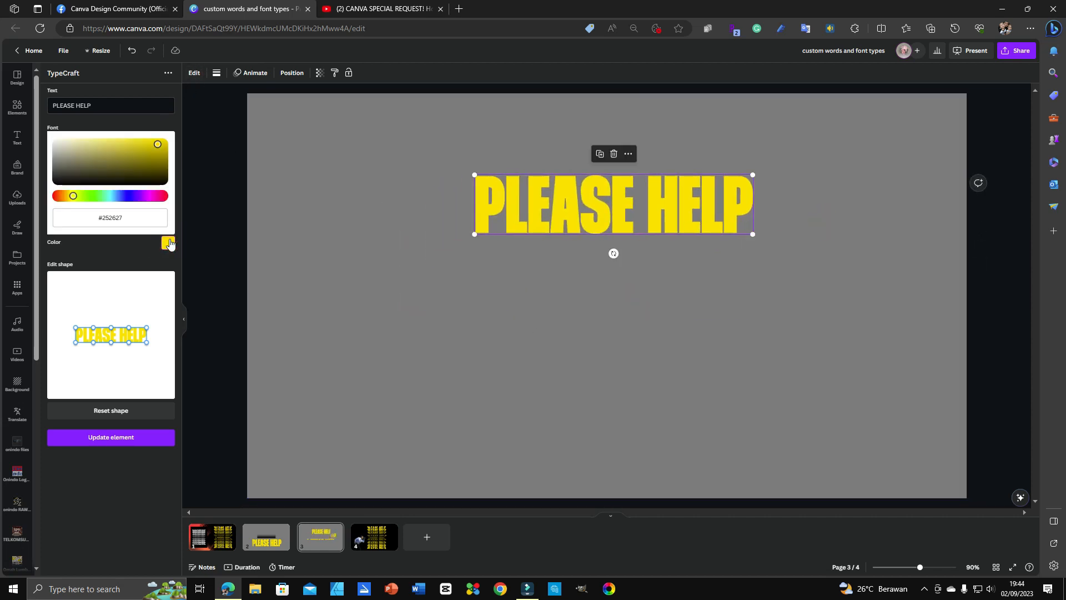
pyautogui.click(168, 243)
pyautogui.click(61, 198)
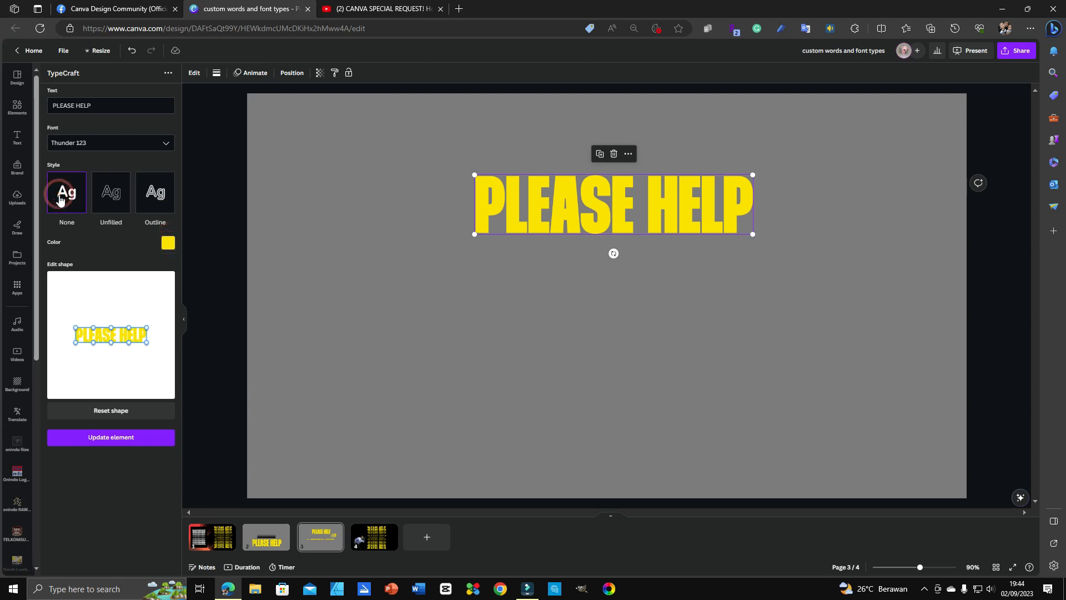
pyautogui.click(166, 246)
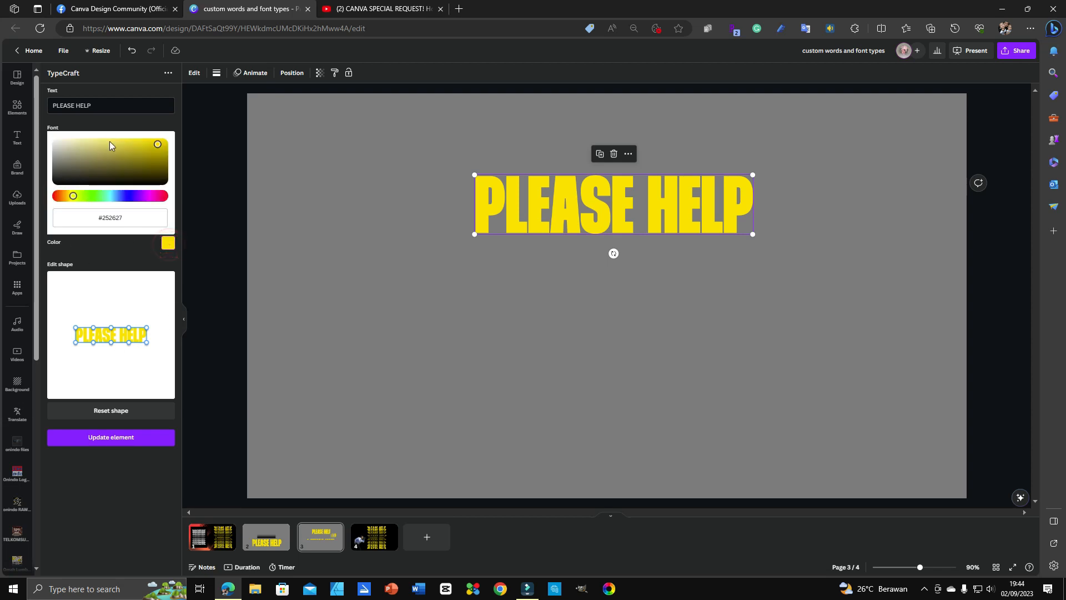
pyautogui.click(157, 145)
pyautogui.click(68, 149)
pyautogui.moveTo(49, 136); pyautogui.dragTo(0, 80)
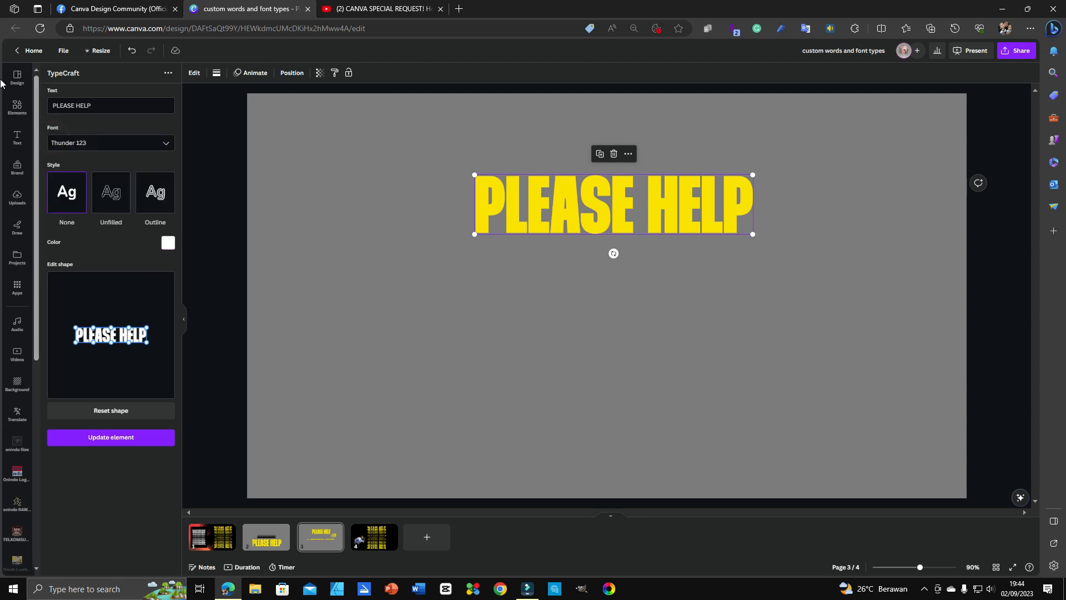
pyautogui.click(136, 444)
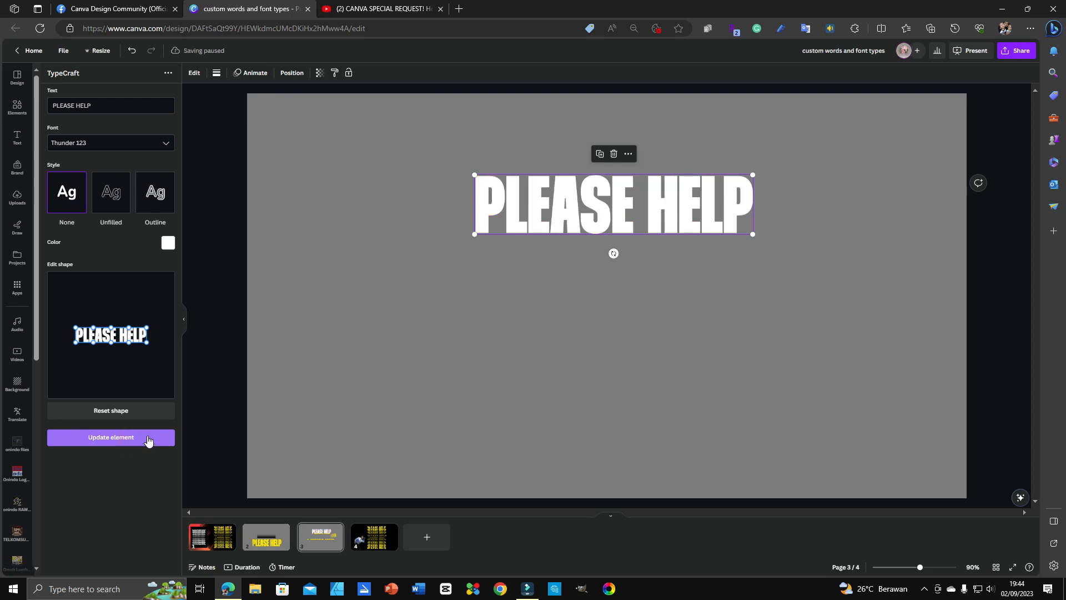
pyautogui.click(709, 319)
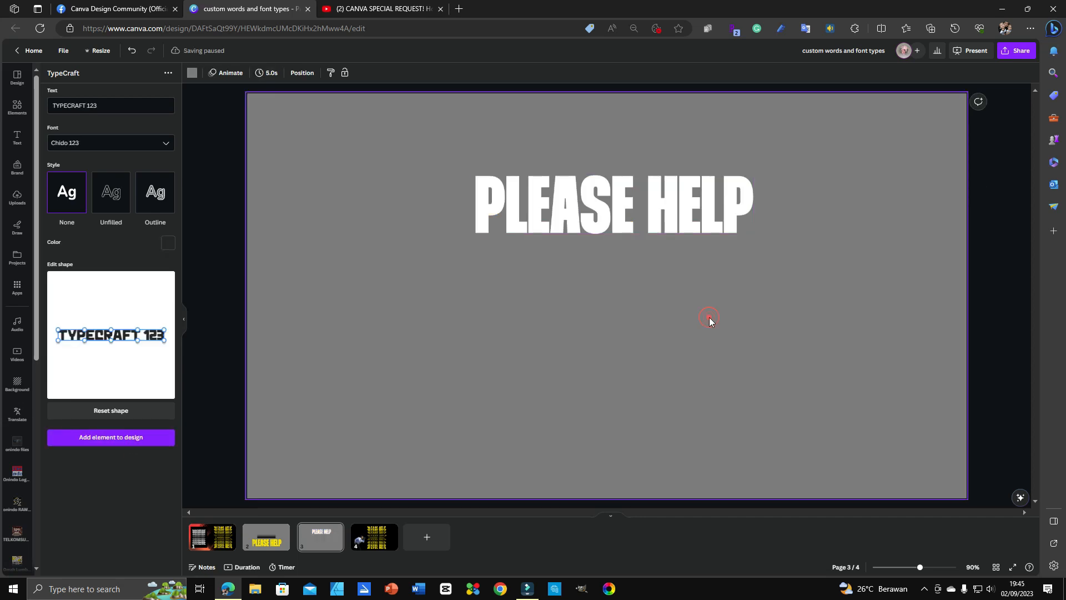
pyautogui.click(664, 197)
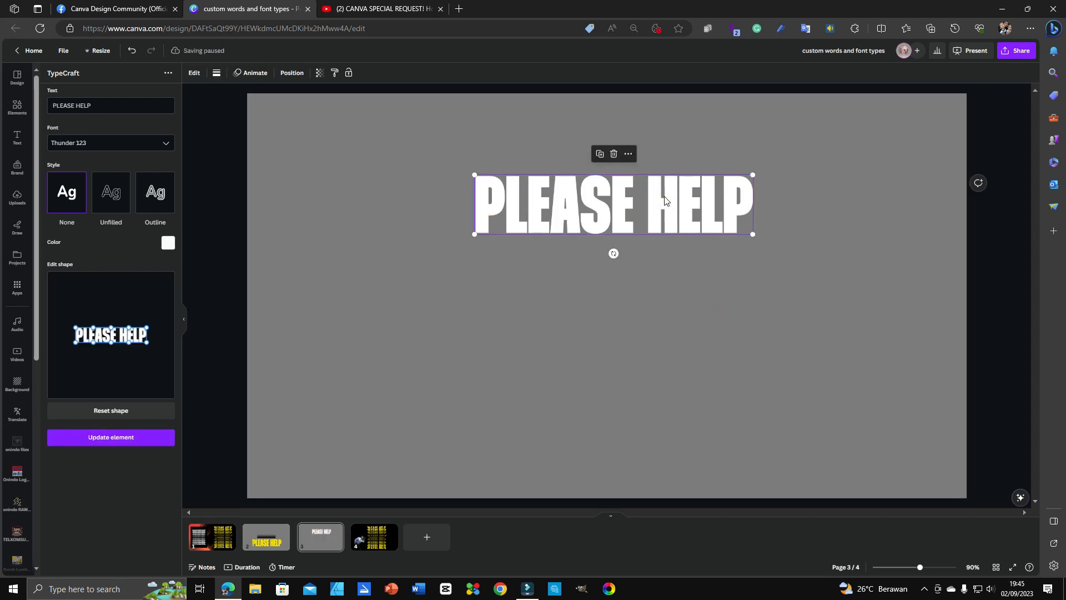
# Step: Centre PLEASE HELP higher and warp its lower-right corner in TypeCraft's shape editor
pyautogui.moveTo(724, 217); pyautogui.dragTo(725, 181)
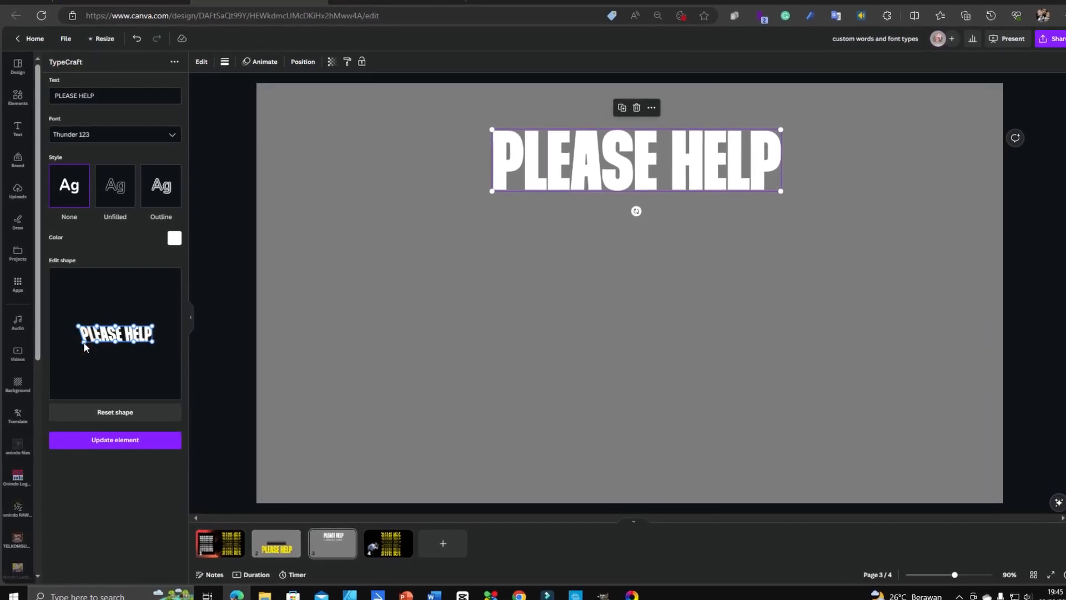
pyautogui.moveTo(151, 342); pyautogui.dragTo(153, 341)
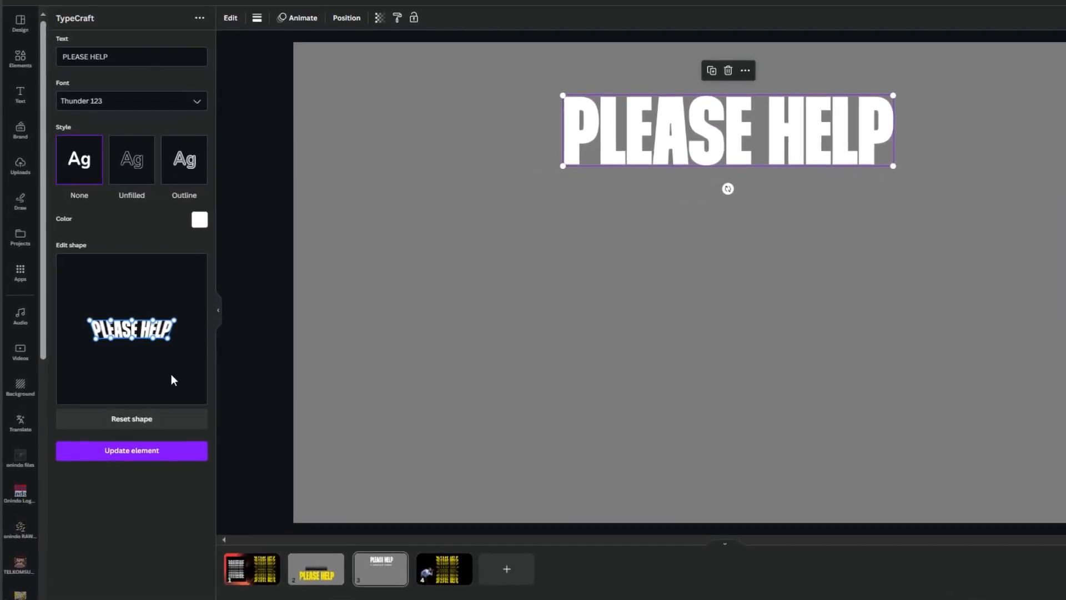
pyautogui.moveTo(168, 337); pyautogui.dragTo(165, 337)
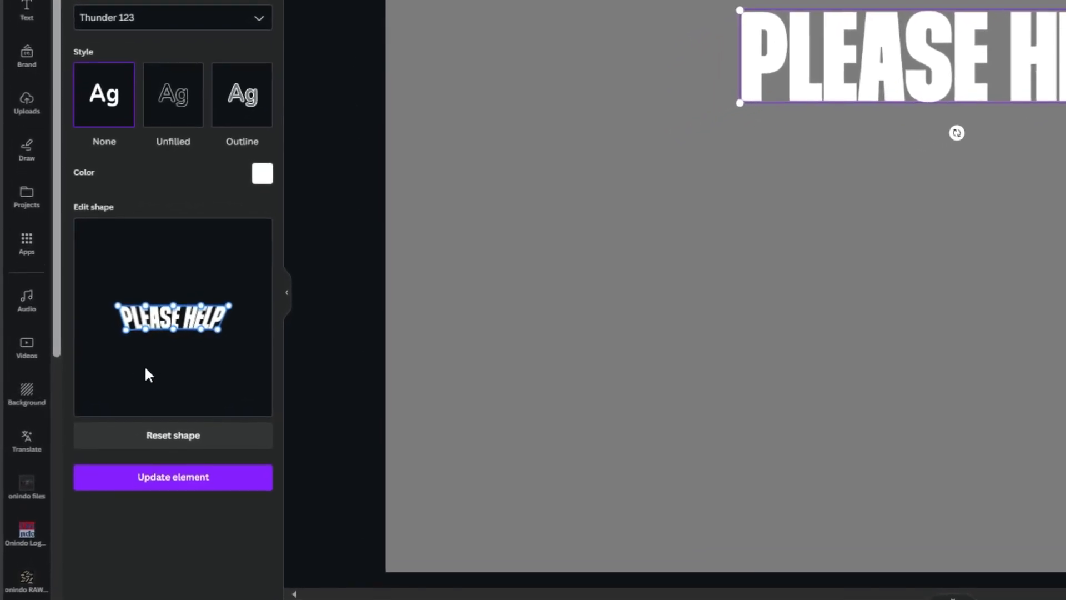
pyautogui.click(127, 329)
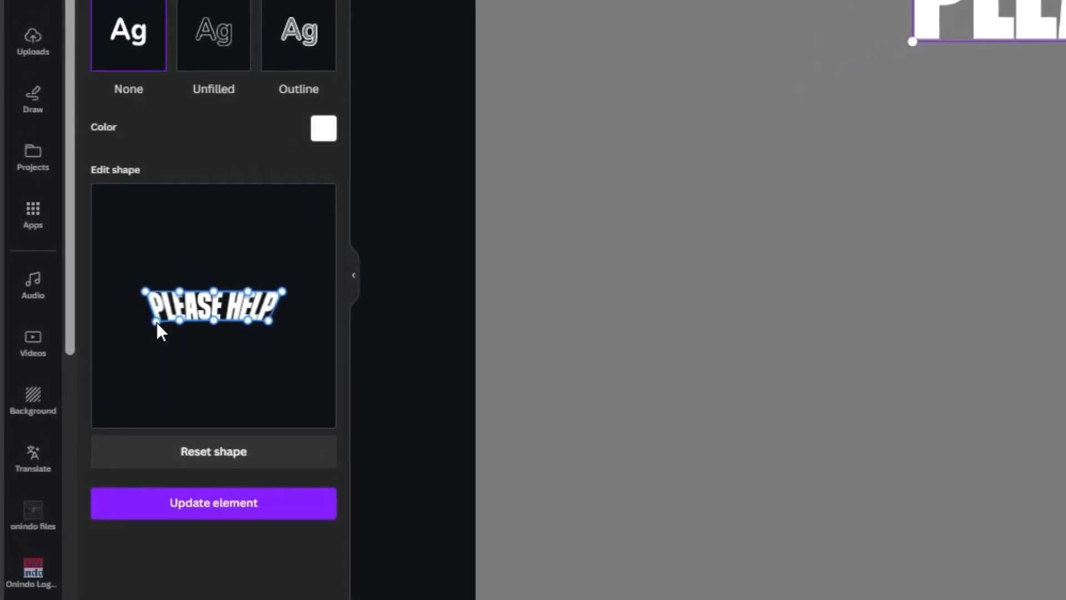
pyautogui.click(192, 503)
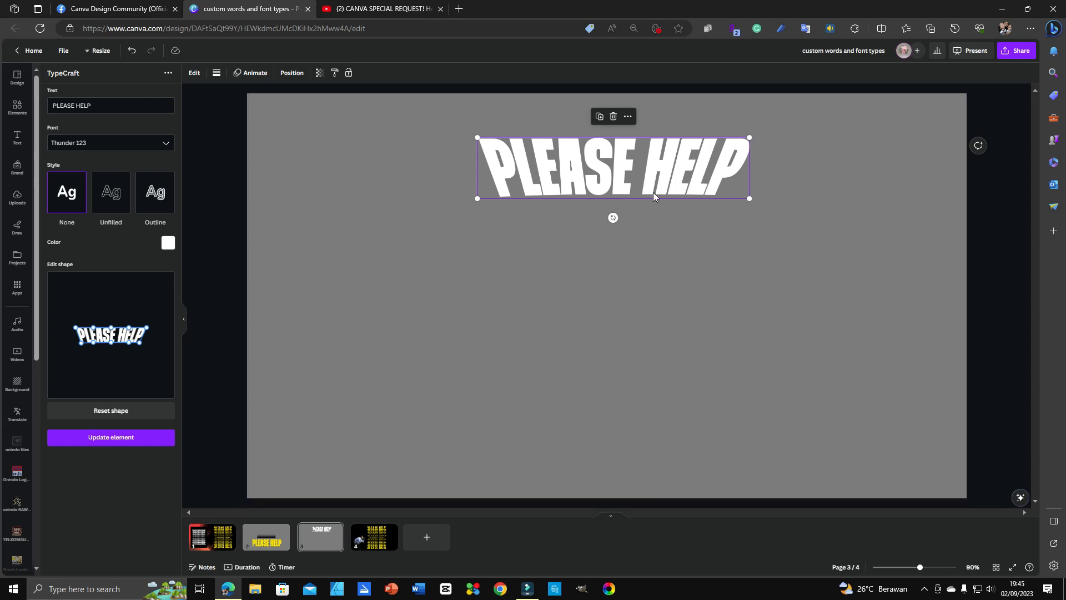
# Step: Adjust a warp control point and apply the reshaped arch to the text
pyautogui.click(112, 346)
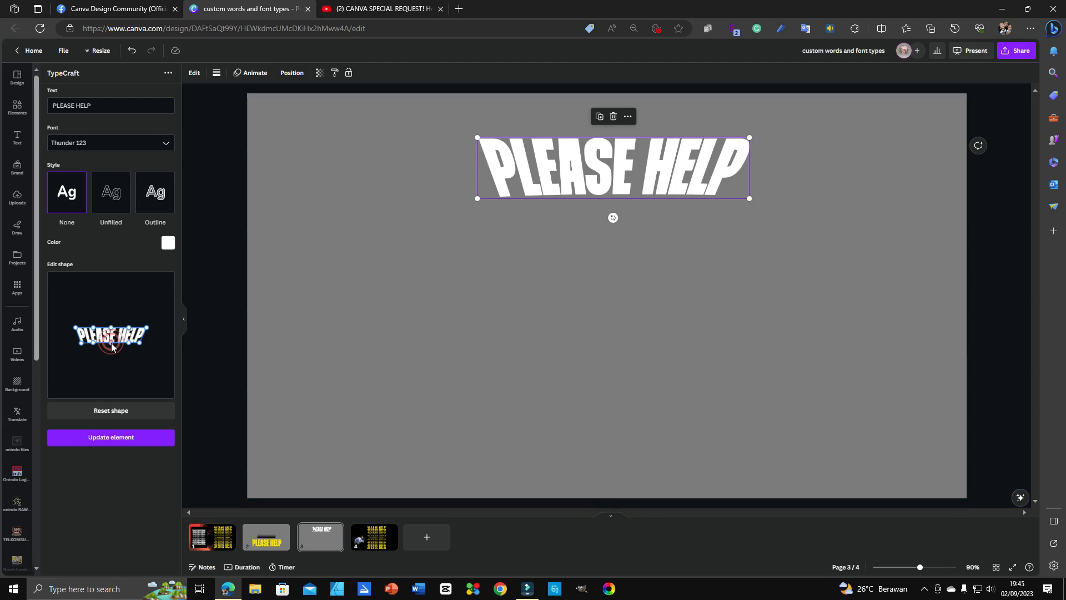
pyautogui.click(122, 441)
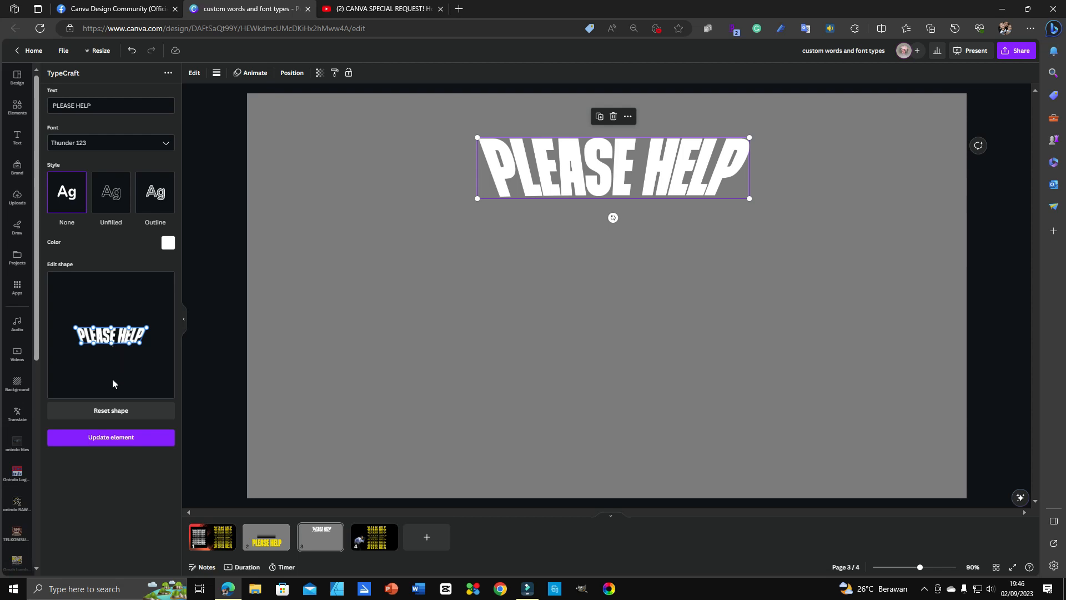
pyautogui.click(125, 439)
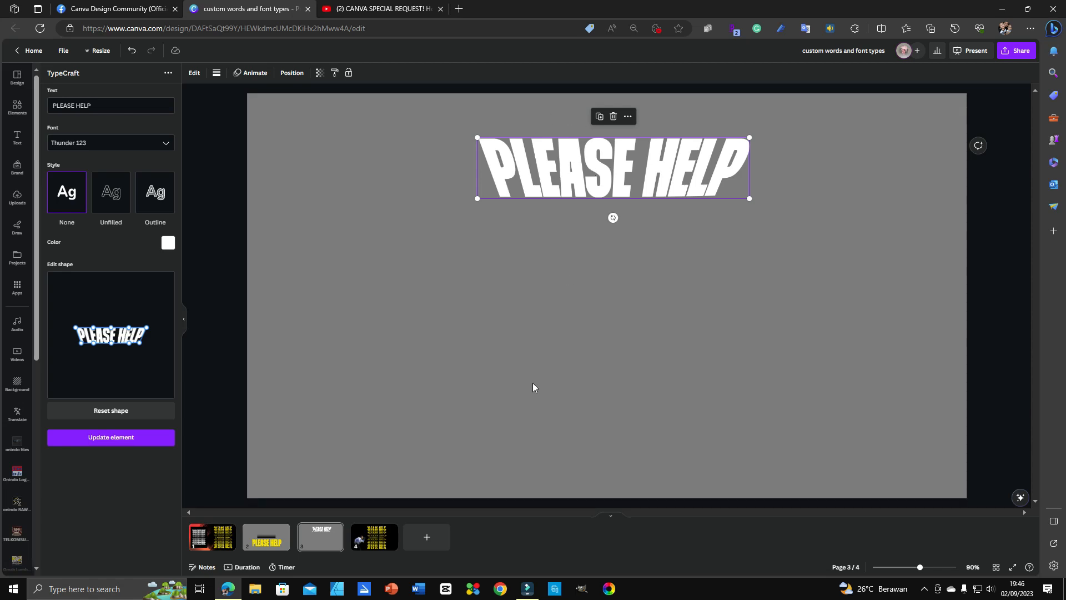
# Step: Back on page 3, duplicate the PLEASE HELP text and place the copy just below the original
pyautogui.rightClick(216, 536)
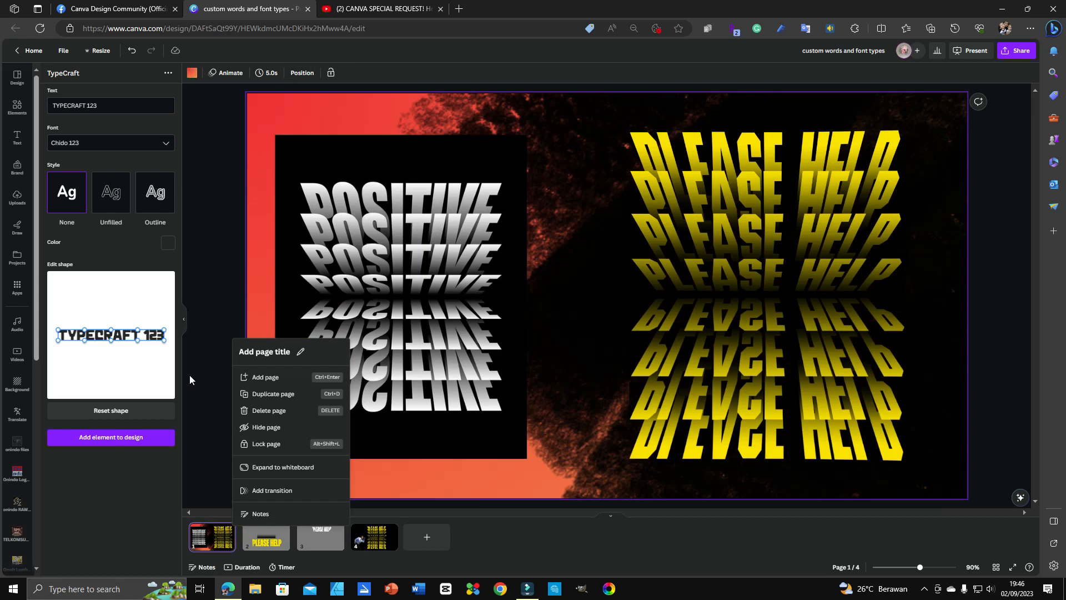
pyautogui.click(322, 538)
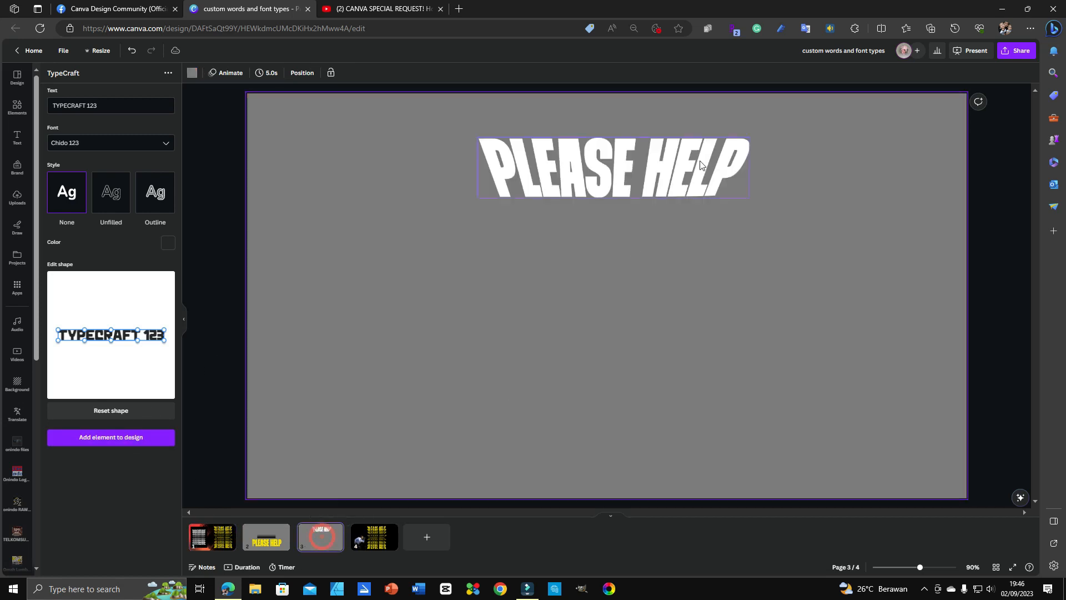
pyautogui.click(700, 163)
pyautogui.hotkey('ctrl', 'd')
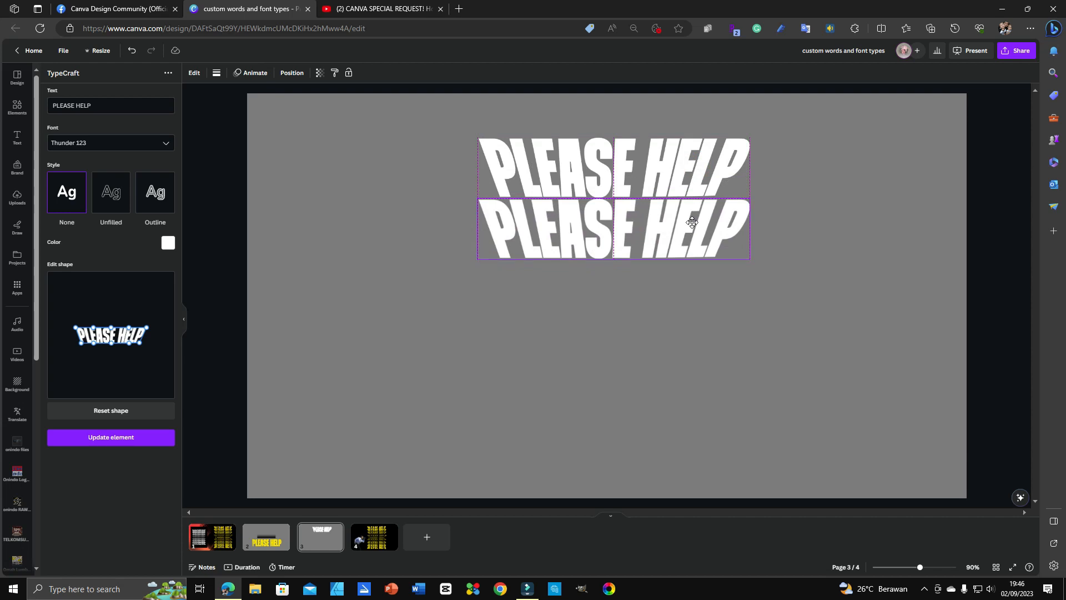
pyautogui.moveTo(691, 221); pyautogui.dragTo(690, 207)
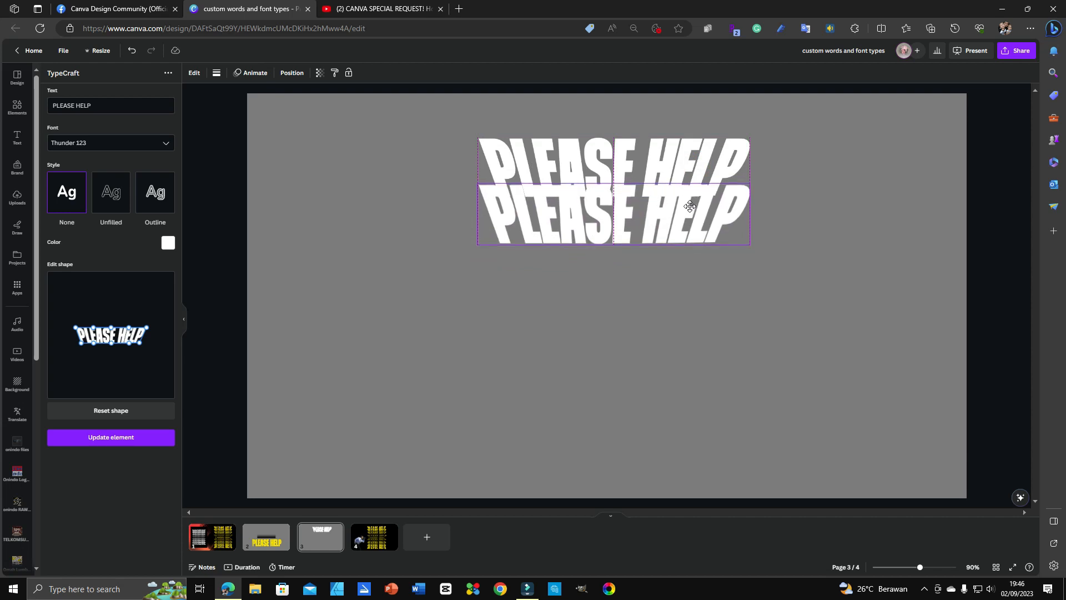
pyautogui.moveTo(690, 207); pyautogui.dragTo(689, 206)
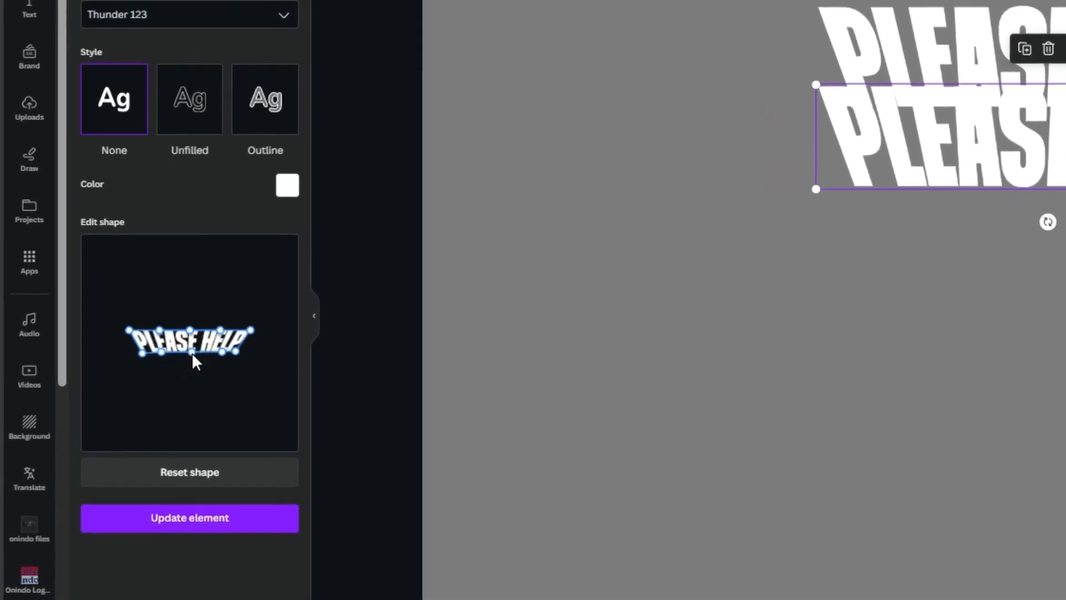
# Step: Raise the copy's lower-left warp corner, update it, and settle it overlapping the original
pyautogui.moveTo(142, 353); pyautogui.dragTo(141, 351)
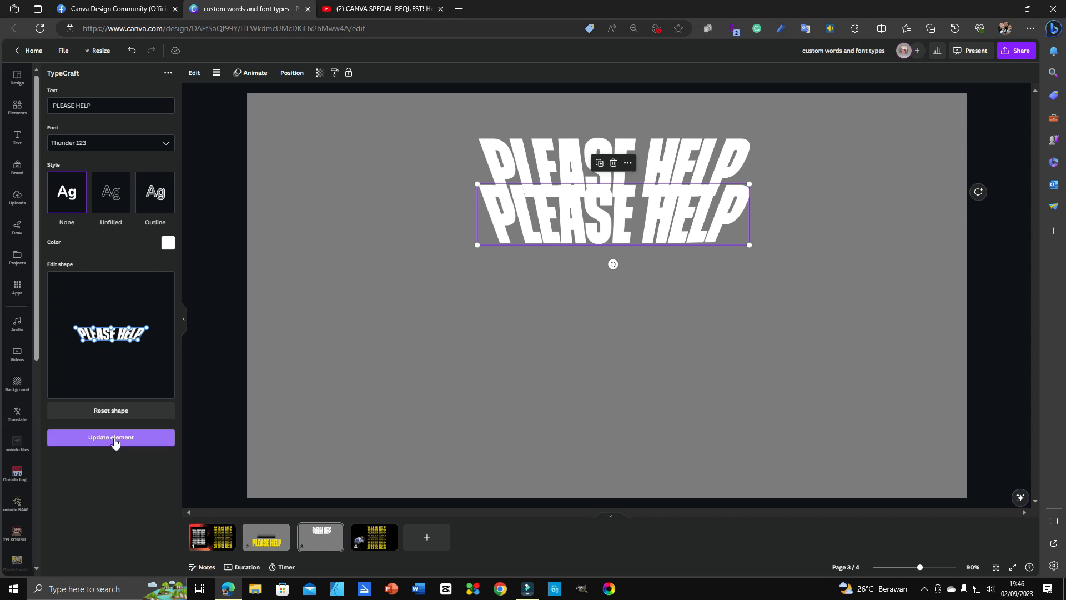
pyautogui.click(111, 438)
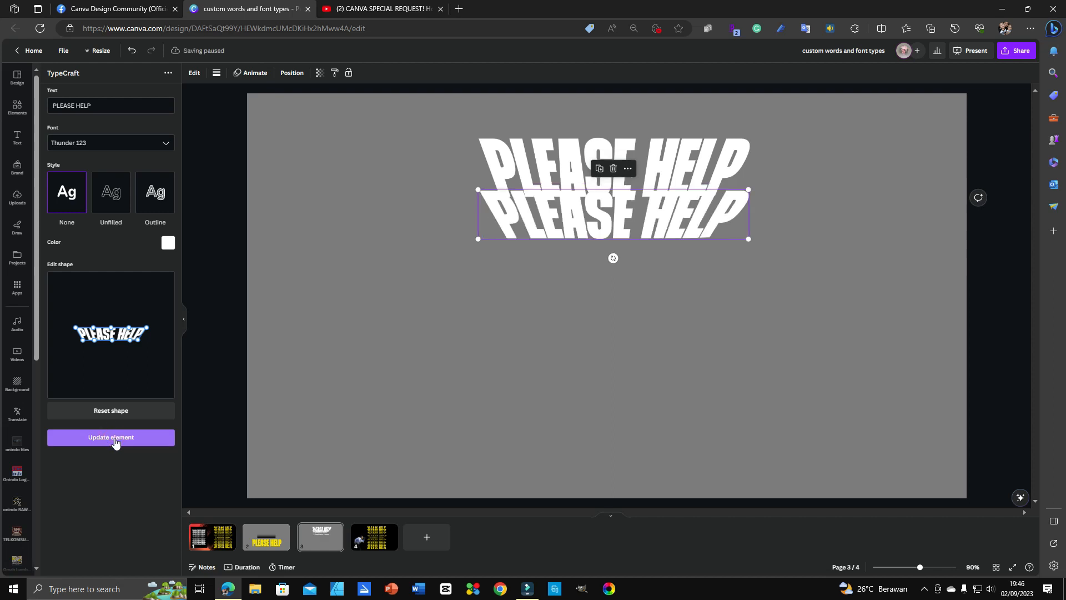
pyautogui.moveTo(704, 215); pyautogui.dragTo(704, 237)
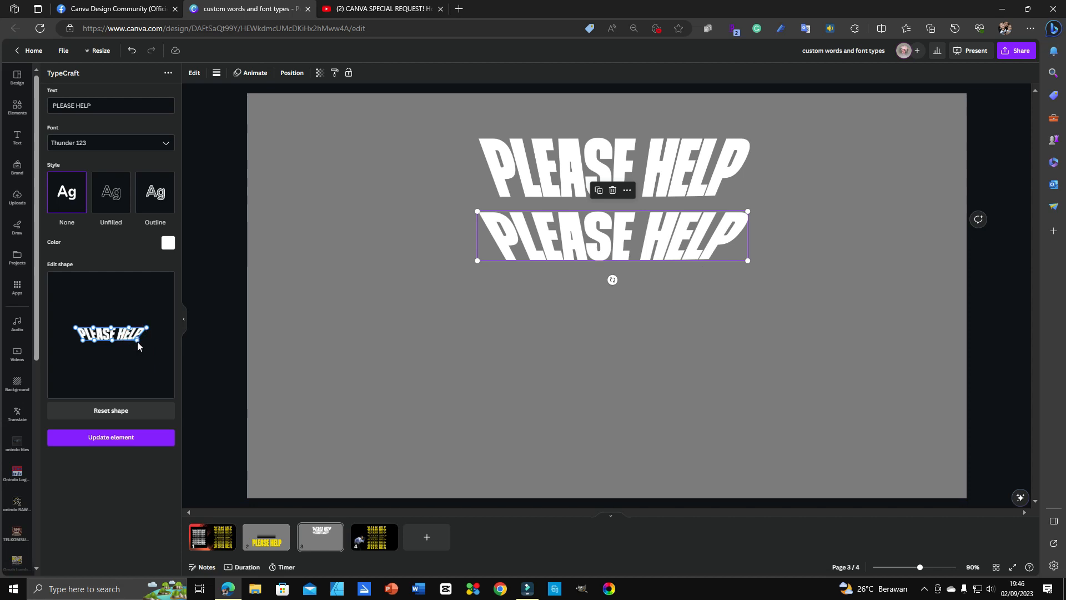
pyautogui.moveTo(689, 249); pyautogui.dragTo(690, 224)
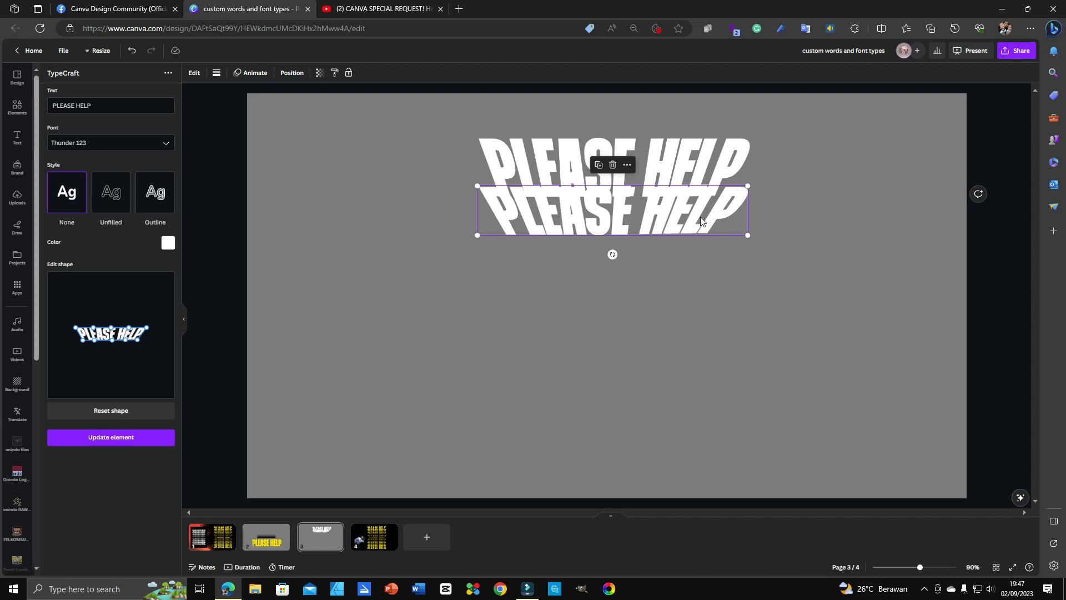
# Step: Duplicate the lower PLEASE HELP copy and place the third copy at the bottom of the stack
pyautogui.click(748, 322)
pyautogui.click(679, 226)
pyautogui.hotkey('ctrl', 'd')
pyautogui.moveTo(680, 228); pyautogui.dragTo(671, 270)
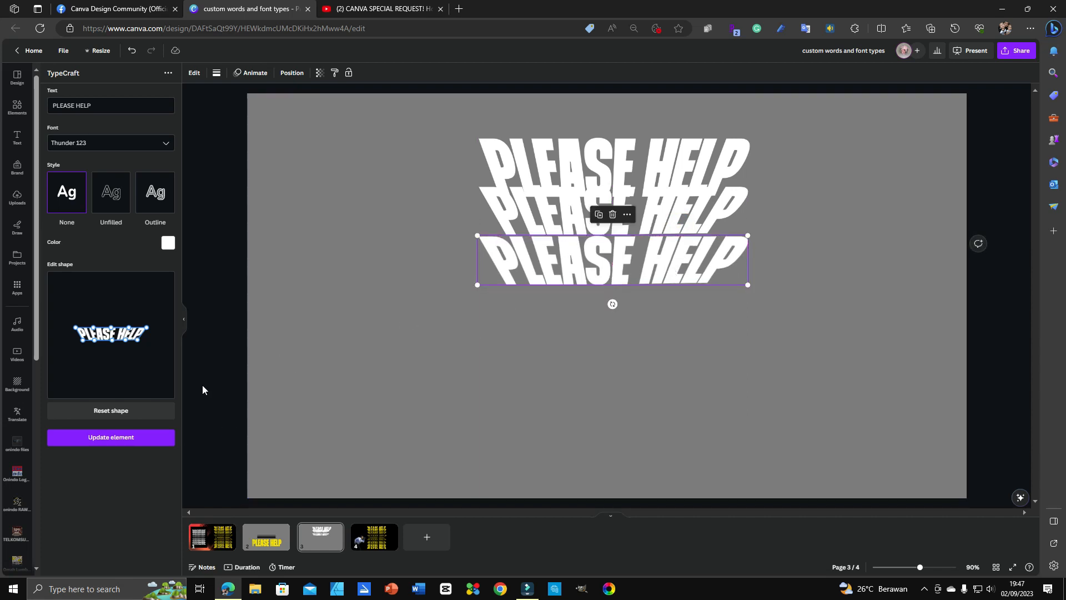
pyautogui.moveTo(624, 241); pyautogui.dragTo(624, 280)
# Step: Move the middle copy down and lift its lower-right warp corner, then update it
pyautogui.moveTo(654, 217); pyautogui.dragTo(654, 241)
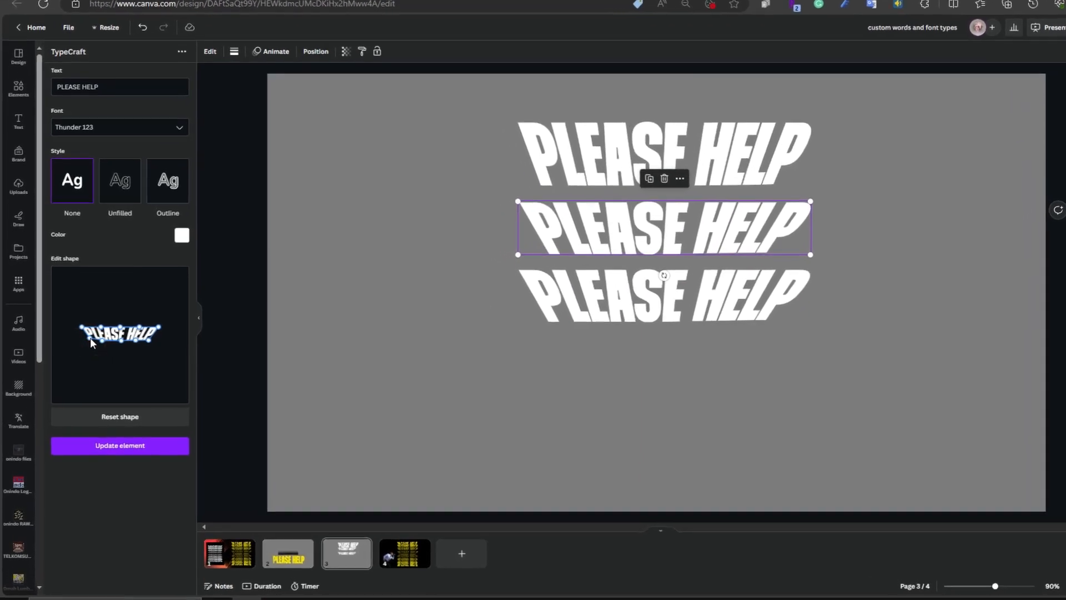
pyautogui.moveTo(148, 341); pyautogui.dragTo(203, 341)
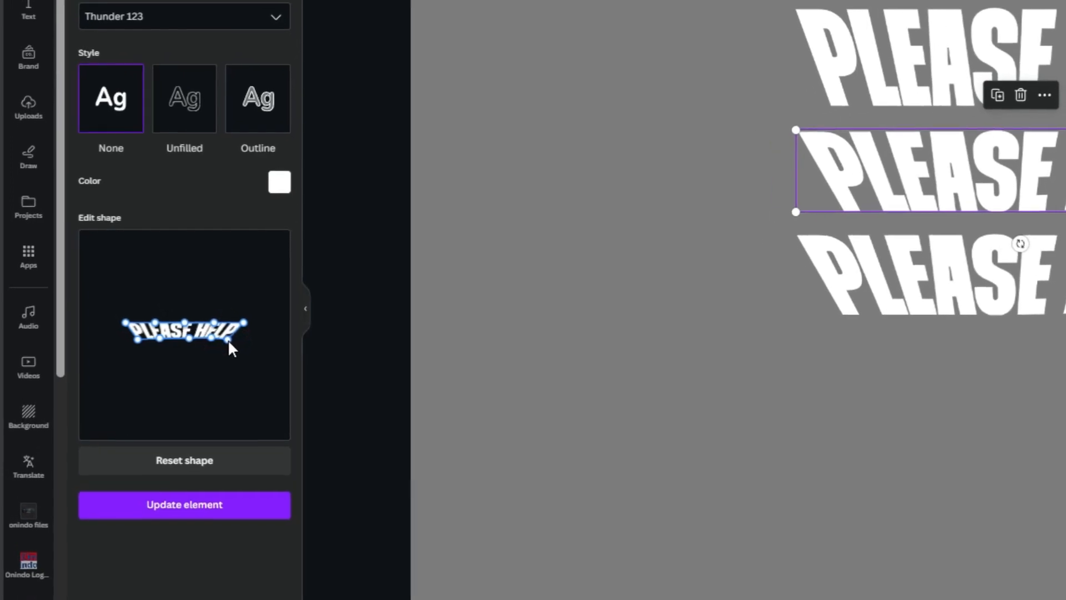
pyautogui.click(216, 505)
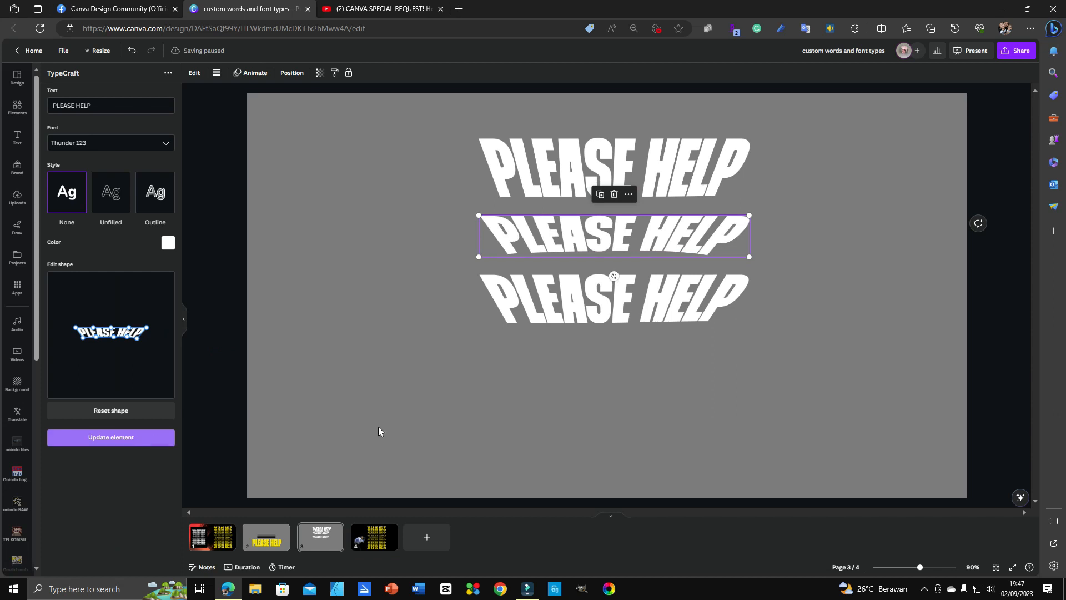
# Step: Raise both lower warp corners of the bottom copy for a flatter, squashed curve
pyautogui.click(805, 325)
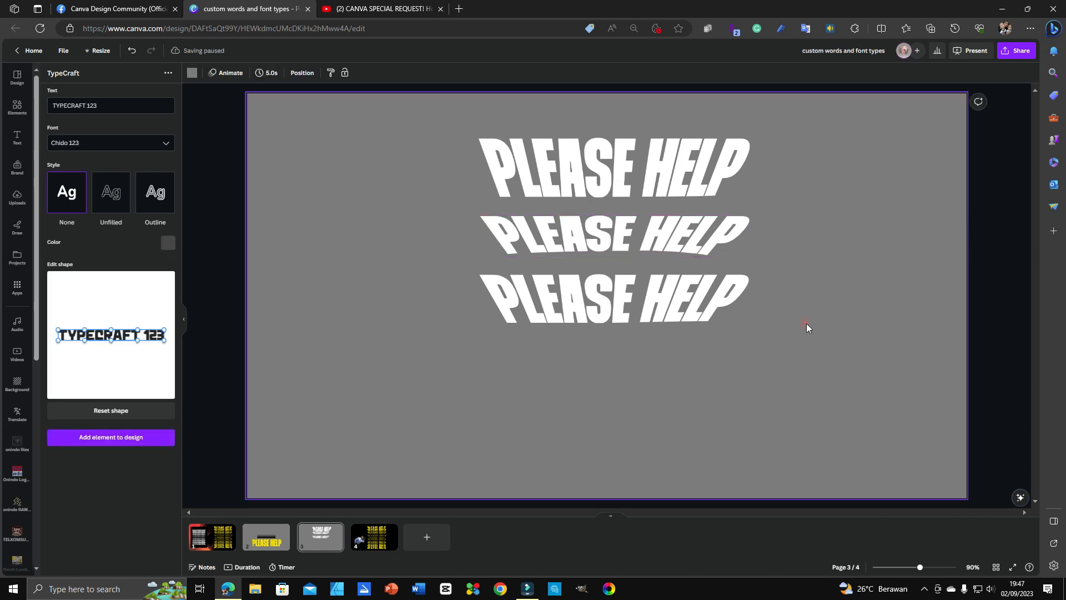
pyautogui.click(678, 307)
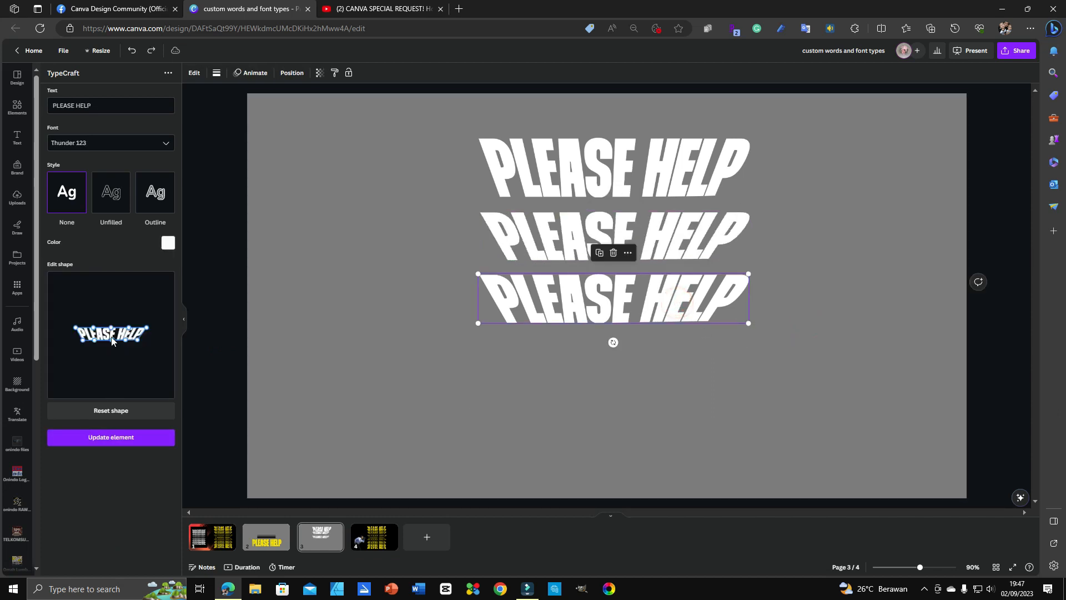
pyautogui.click(565, 294)
pyautogui.moveTo(83, 341); pyautogui.dragTo(84, 338)
pyautogui.moveTo(138, 339); pyautogui.dragTo(111, 337)
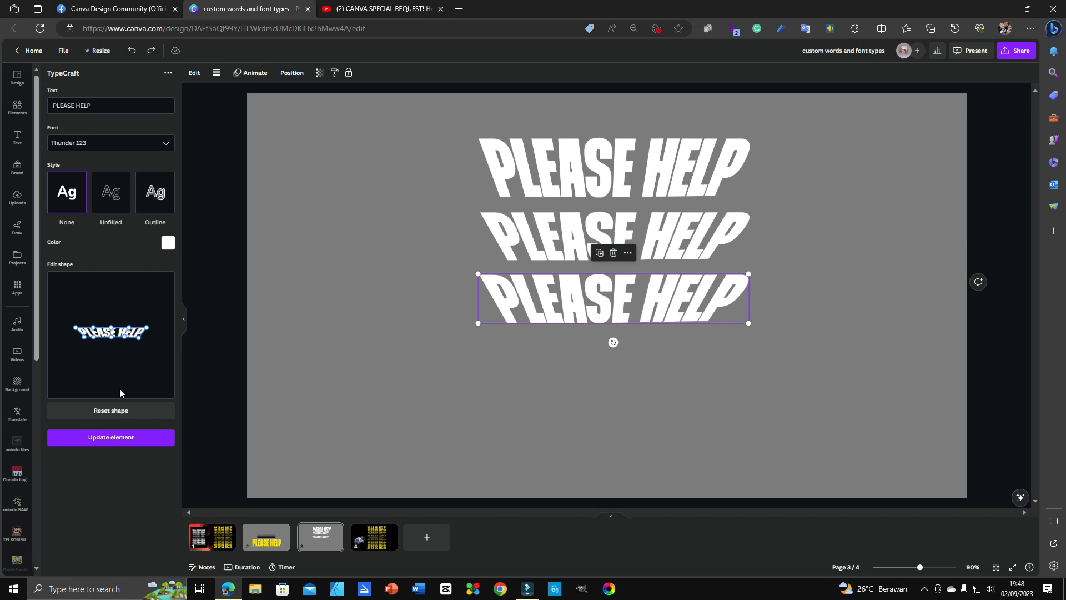
pyautogui.click(117, 438)
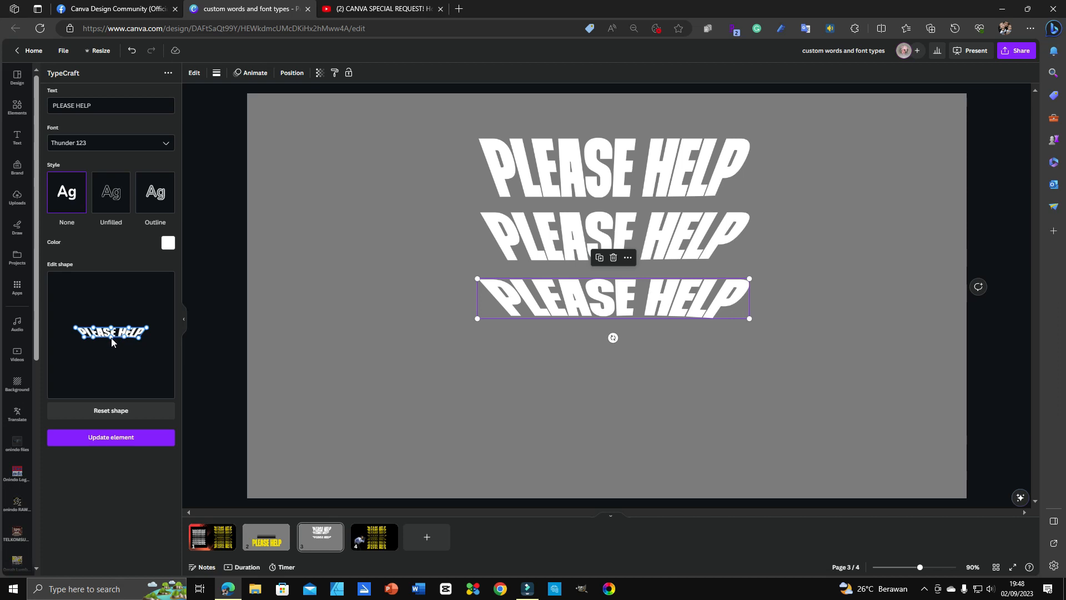
pyautogui.click(110, 438)
pyautogui.click(107, 442)
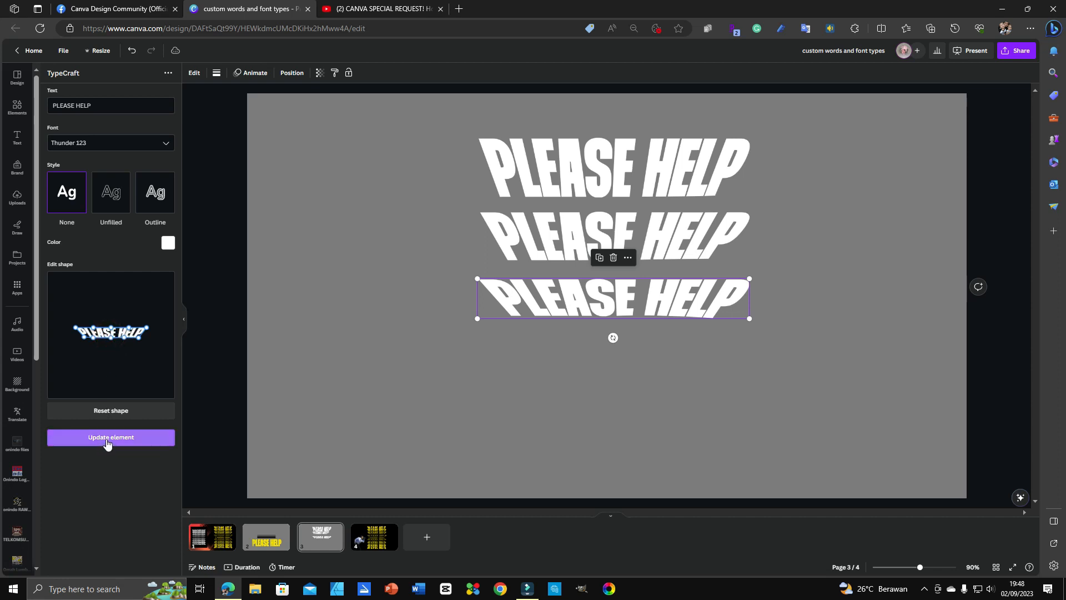
# Step: Nudge the second and third copies up, then duplicate the third and place the fourth below
pyautogui.moveTo(621, 311); pyautogui.dragTo(623, 307)
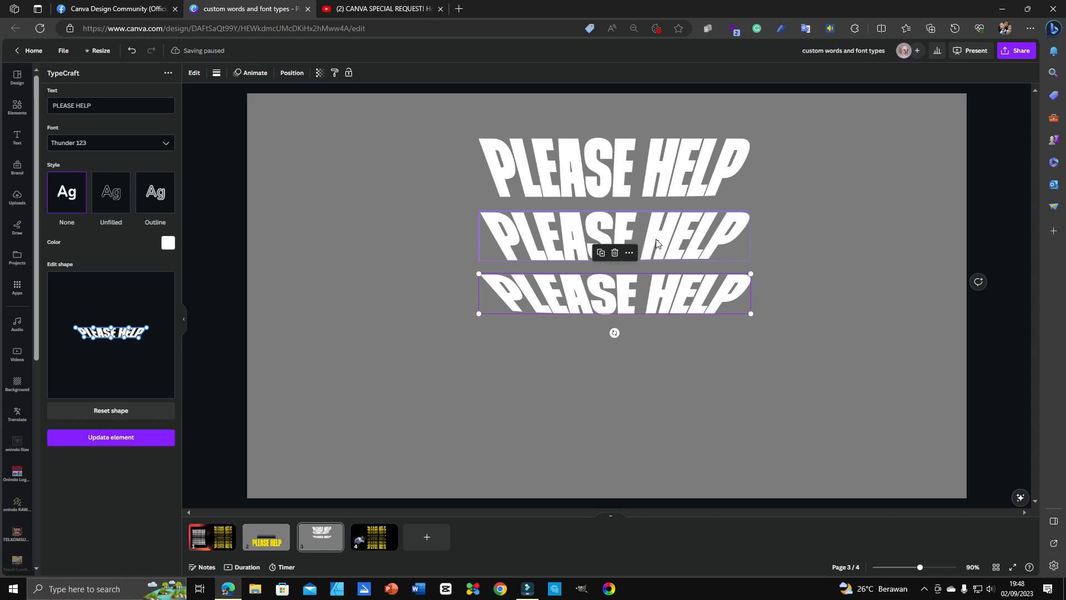
pyautogui.moveTo(657, 239); pyautogui.dragTo(658, 235)
pyautogui.click(637, 303)
pyautogui.click(637, 302)
pyautogui.hotkey('ctrl', 'd')
pyautogui.click(705, 372)
pyautogui.moveTo(676, 307); pyautogui.dragTo(670, 349)
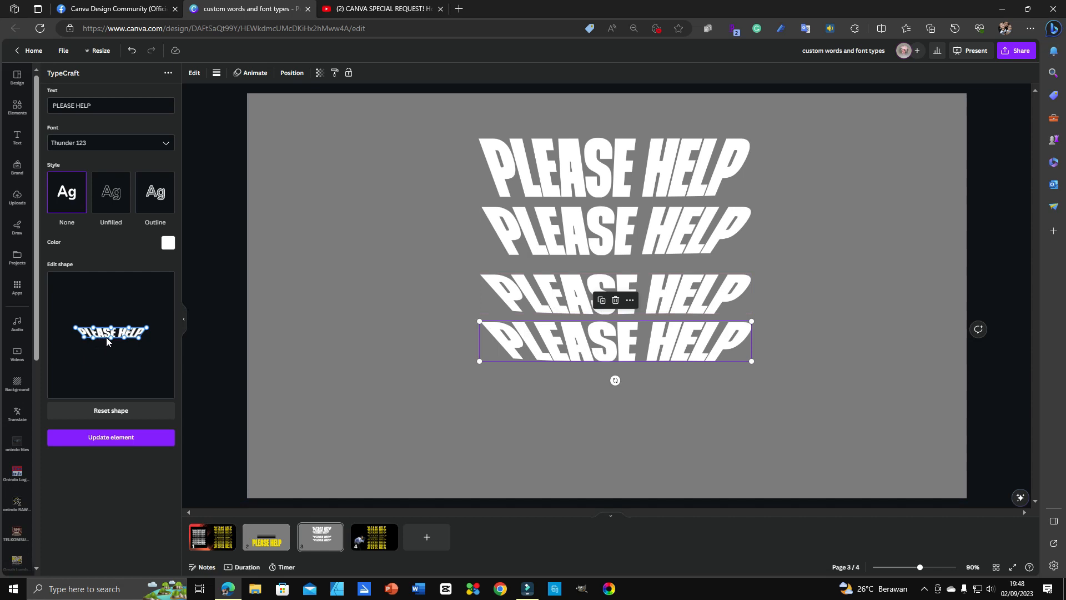
# Step: Reshape the fourth copy's warp into a flatter curve by raising both lower corners
pyautogui.moveTo(84, 337); pyautogui.dragTo(83, 335)
pyautogui.moveTo(138, 338); pyautogui.dragTo(112, 334)
pyautogui.click(105, 439)
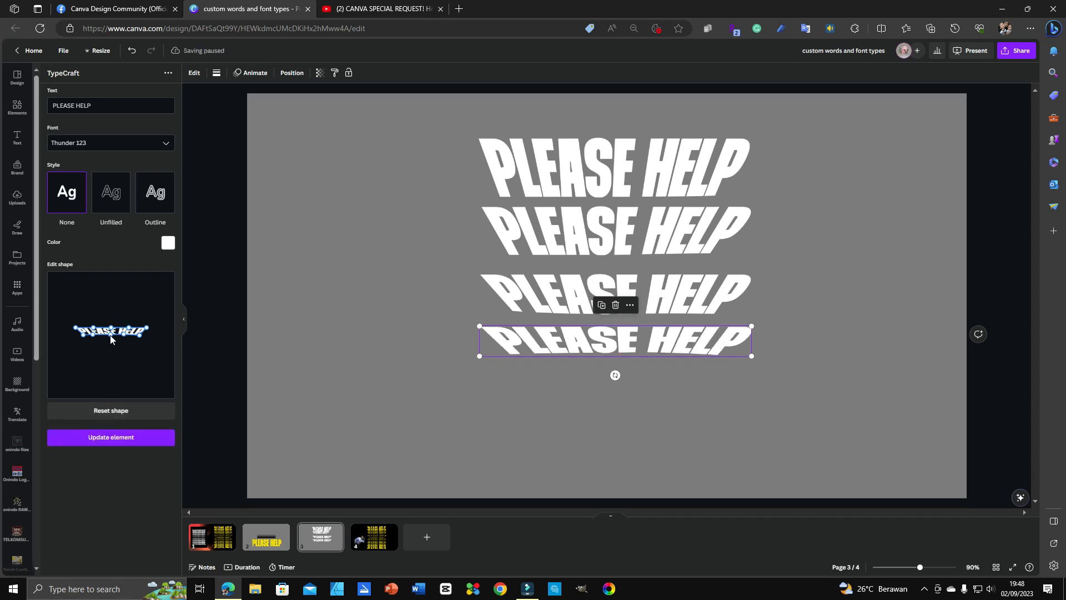
pyautogui.moveTo(110, 336); pyautogui.dragTo(110, 332)
pyautogui.click(345, 394)
pyautogui.click(574, 350)
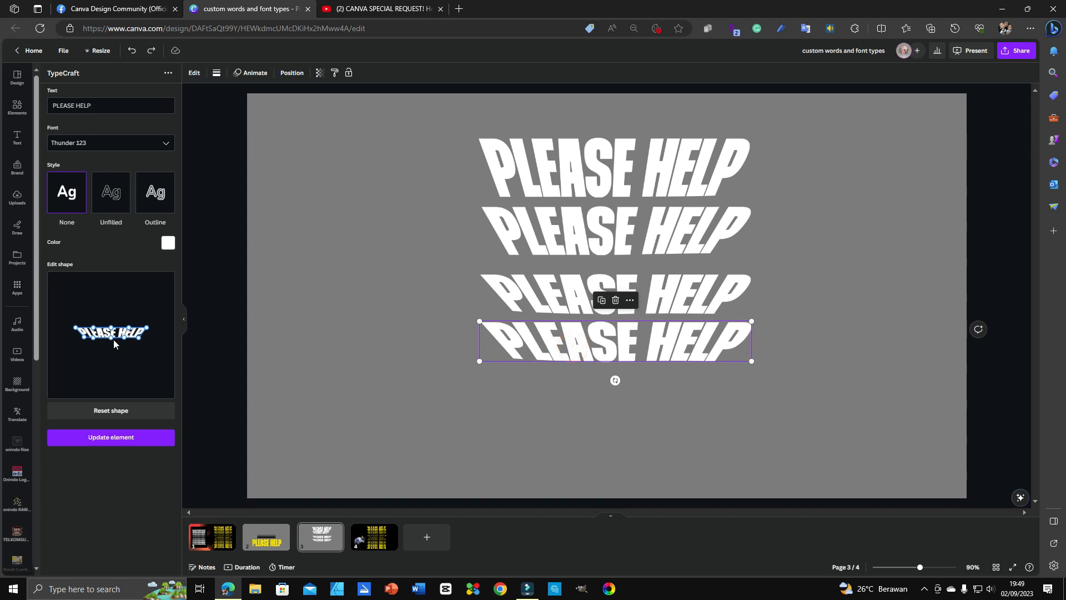
pyautogui.moveTo(86, 340); pyautogui.dragTo(83, 337)
pyautogui.moveTo(139, 339); pyautogui.dragTo(111, 335)
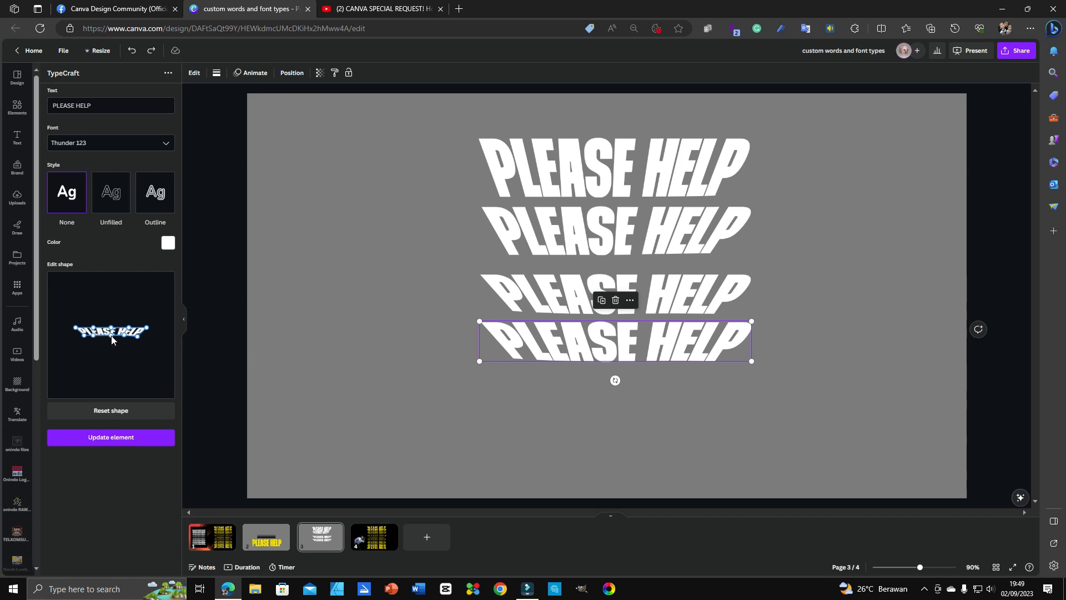
pyautogui.click(113, 442)
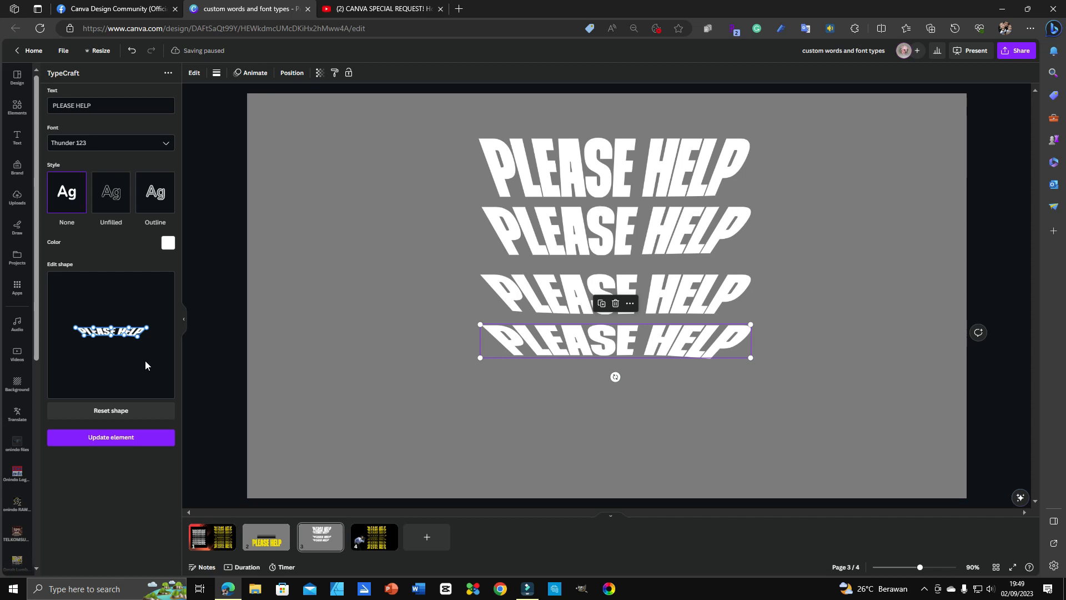
# Step: Adjust the bottom copy's top and bottom warp midpoints so it curves like the copy above
pyautogui.click(111, 335)
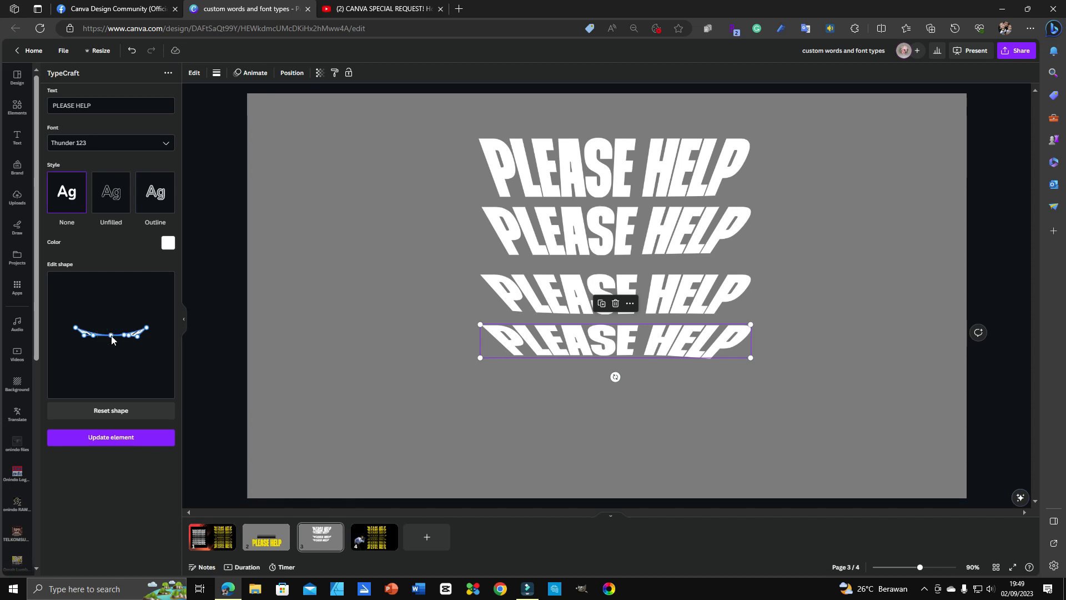
pyautogui.moveTo(111, 335); pyautogui.dragTo(111, 329)
pyautogui.moveTo(112, 336); pyautogui.dragTo(112, 328)
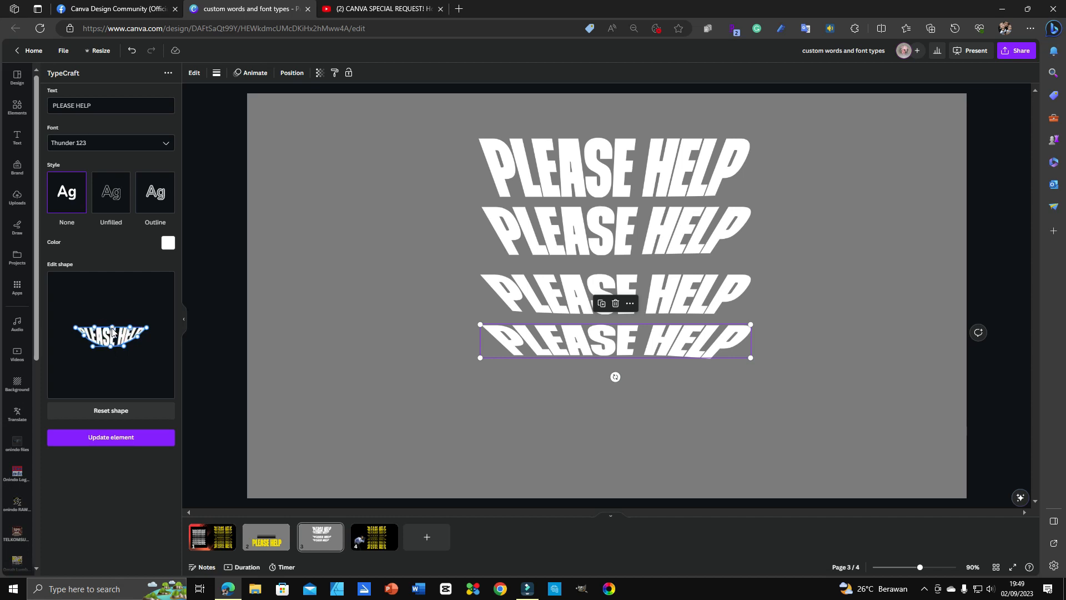
pyautogui.moveTo(110, 350); pyautogui.dragTo(112, 340)
pyautogui.moveTo(112, 336); pyautogui.dragTo(111, 338)
pyautogui.click(113, 436)
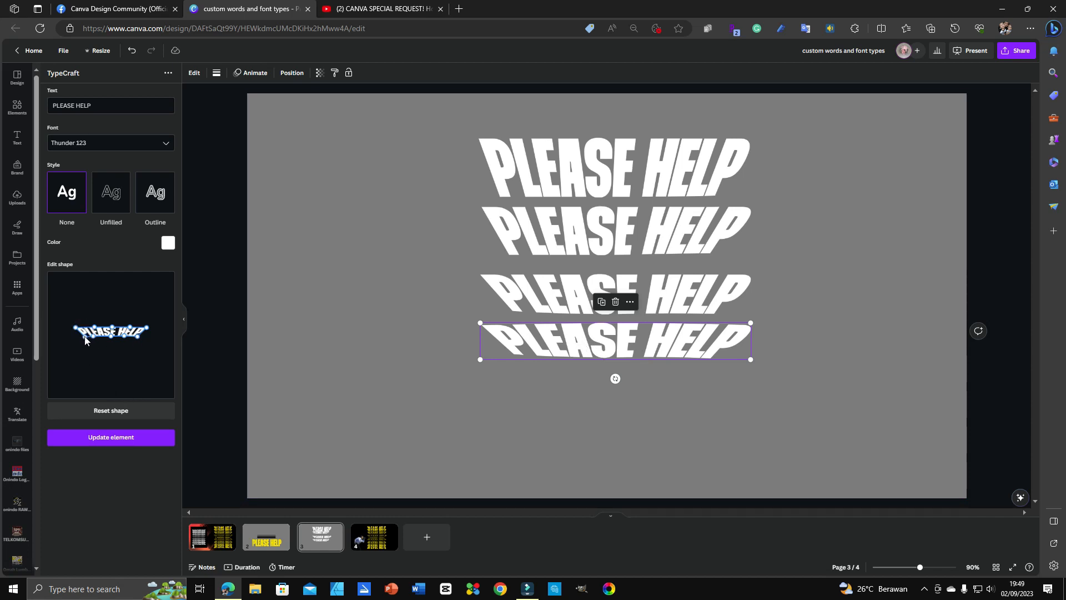
pyautogui.click(114, 439)
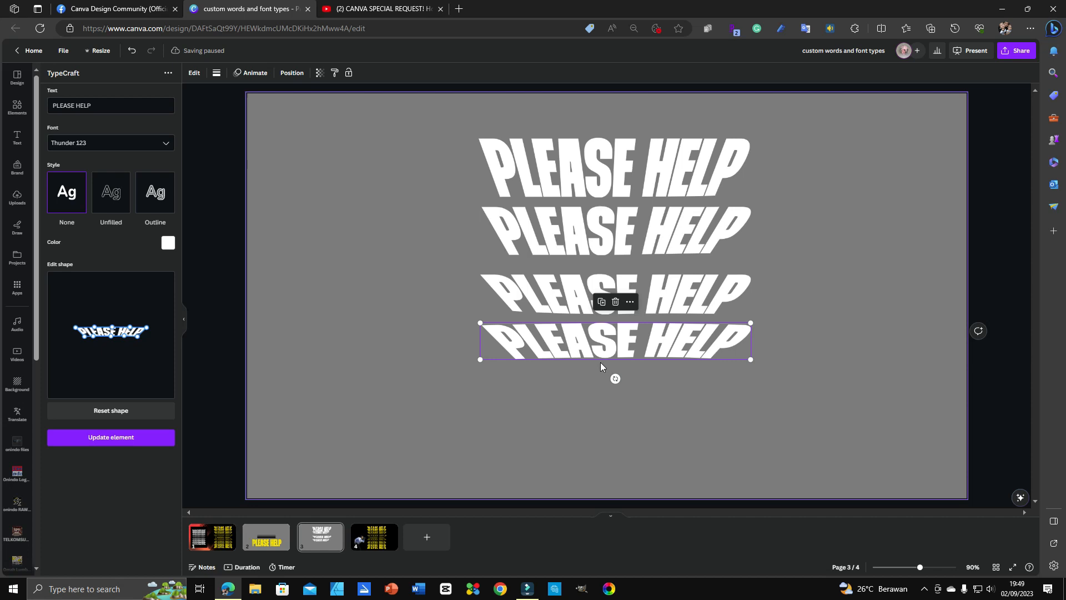
pyautogui.click(112, 340)
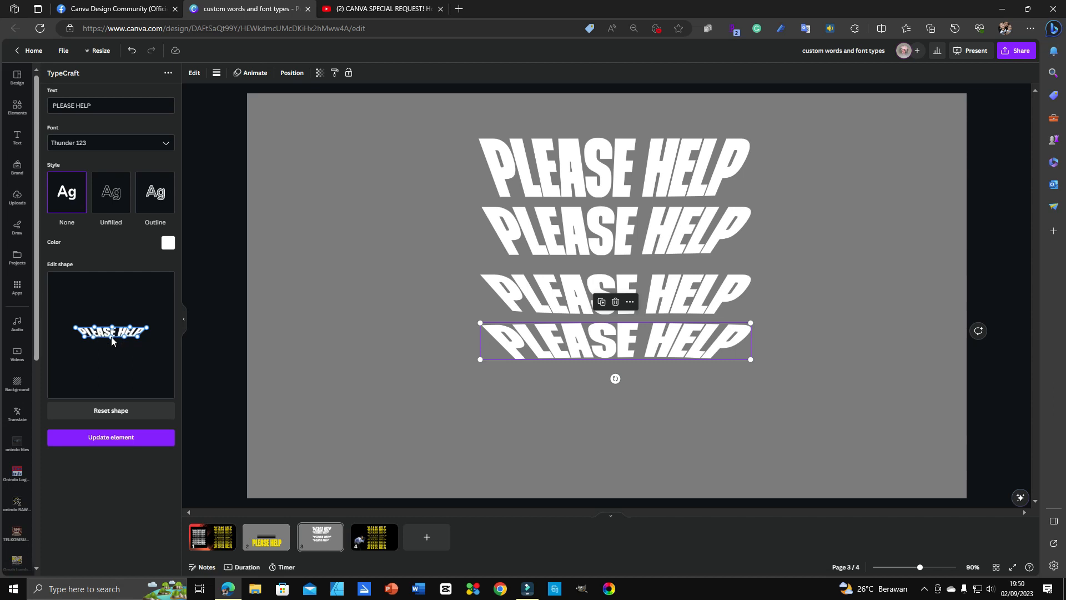
pyautogui.click(118, 438)
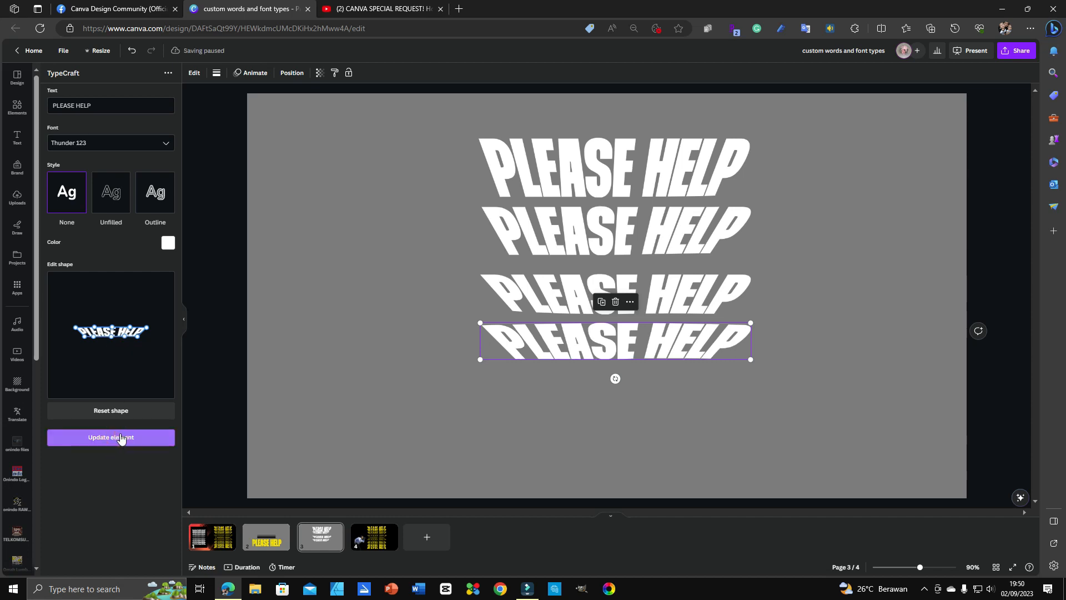
pyautogui.click(819, 433)
pyautogui.click(850, 320)
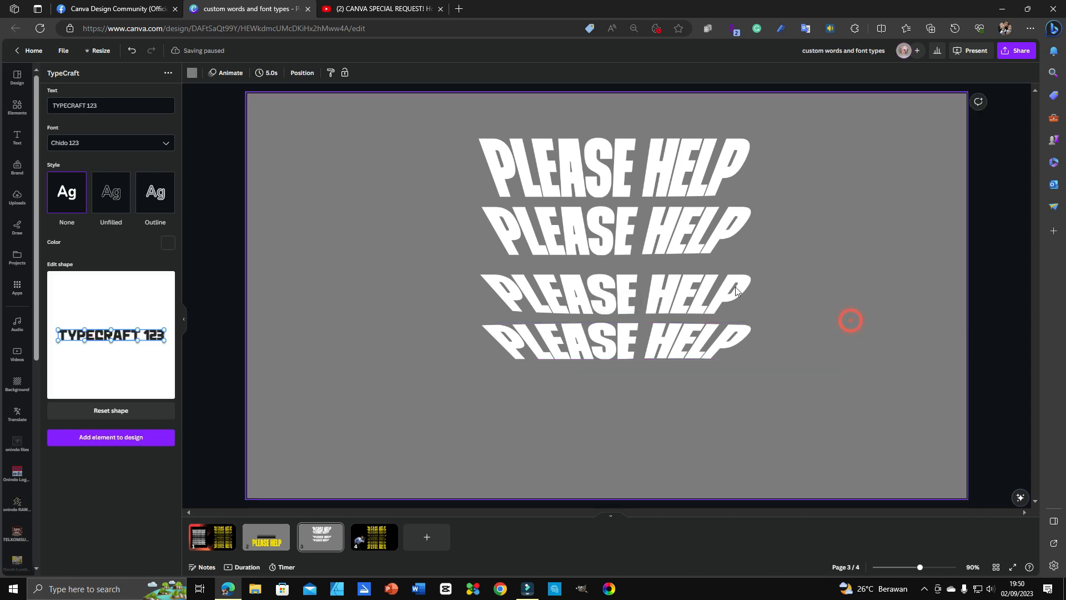
# Step: Drag the second, third and fourth PLEASE HELP copies up so all four overlap tightly
pyautogui.moveTo(692, 241); pyautogui.dragTo(688, 214)
pyautogui.moveTo(688, 307); pyautogui.dragTo(684, 247)
pyautogui.click(680, 343)
pyautogui.moveTo(679, 343); pyautogui.dragTo(673, 262)
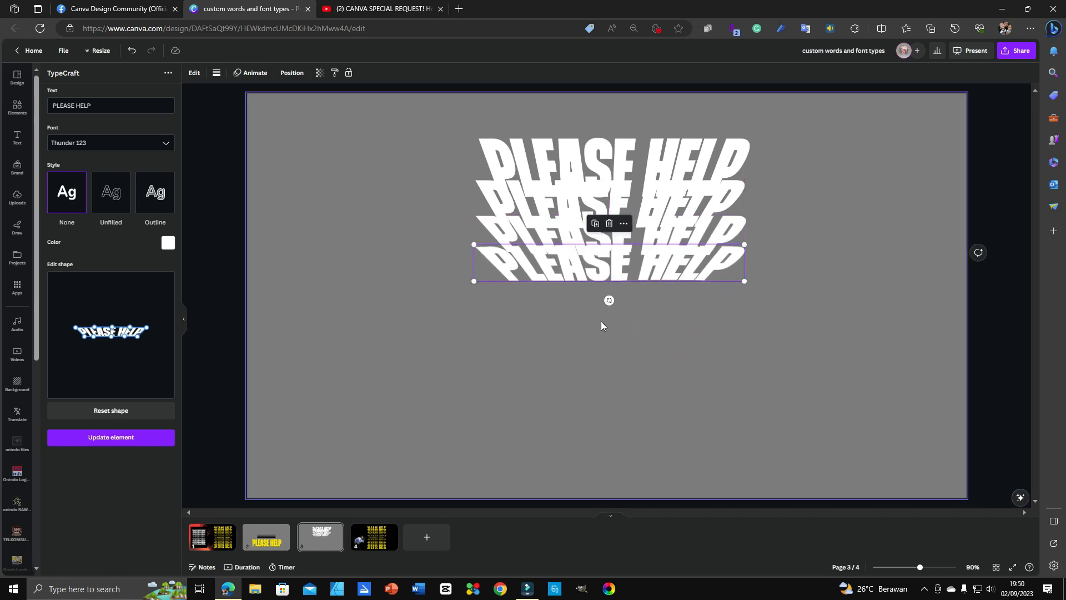
# Step: Copy the black gradient image from slide 2 and paste it over the top PLEASE HELP line
pyautogui.click(272, 541)
pyautogui.click(597, 281)
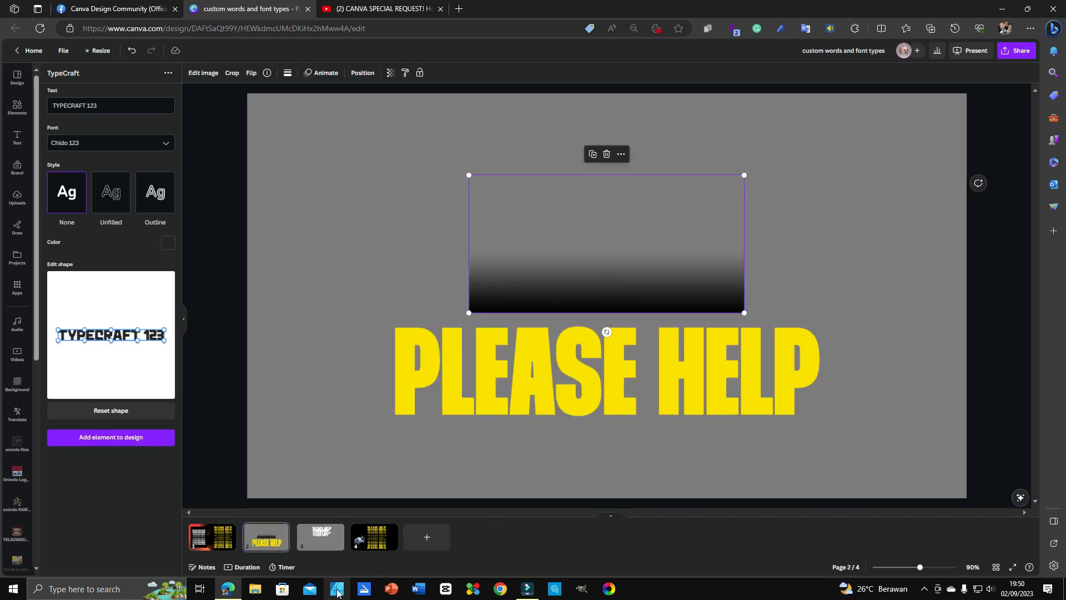
pyautogui.click(324, 541)
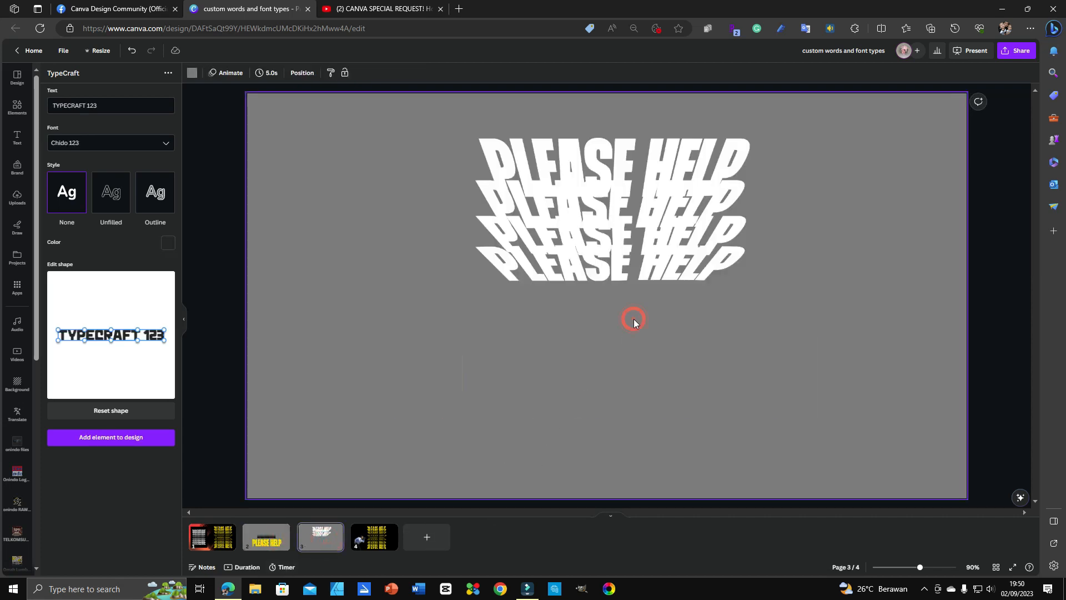
pyautogui.hotkey('ctrl', 'v')
pyautogui.moveTo(664, 304); pyautogui.dragTo(670, 193)
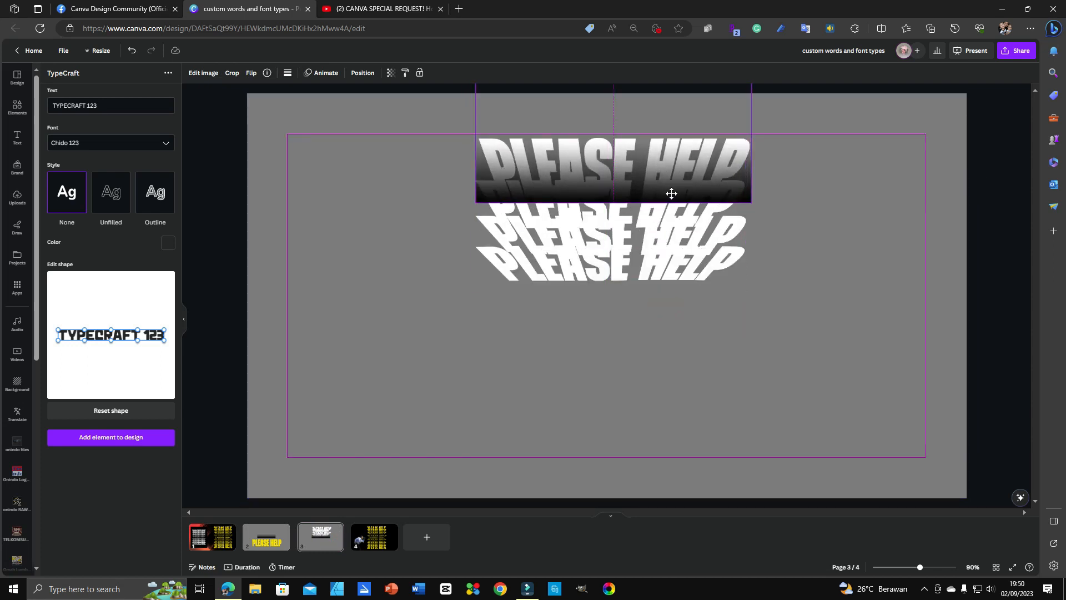
pyautogui.moveTo(671, 194); pyautogui.dragTo(670, 193)
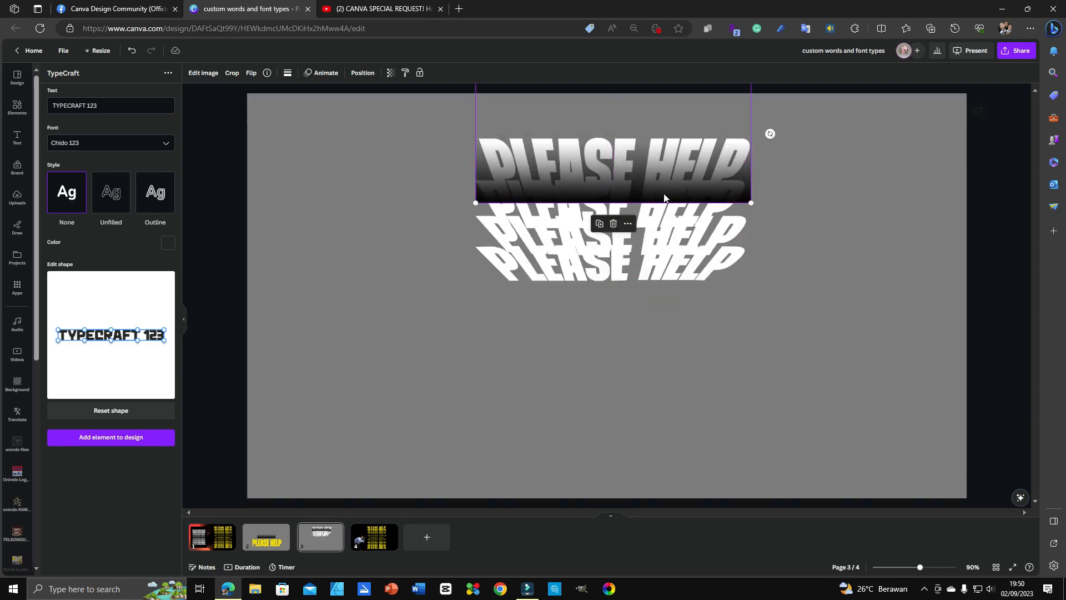
# Step: Send the gradient back a layer, widen it to 810 px over the top line, and delete a stray copy
pyautogui.click(362, 73)
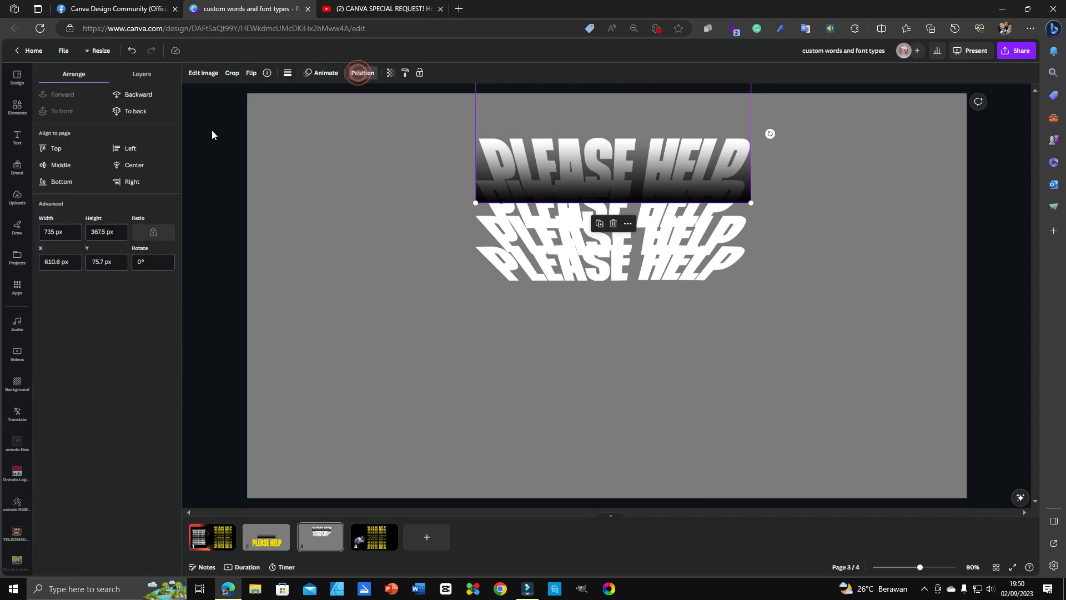
pyautogui.click(147, 100)
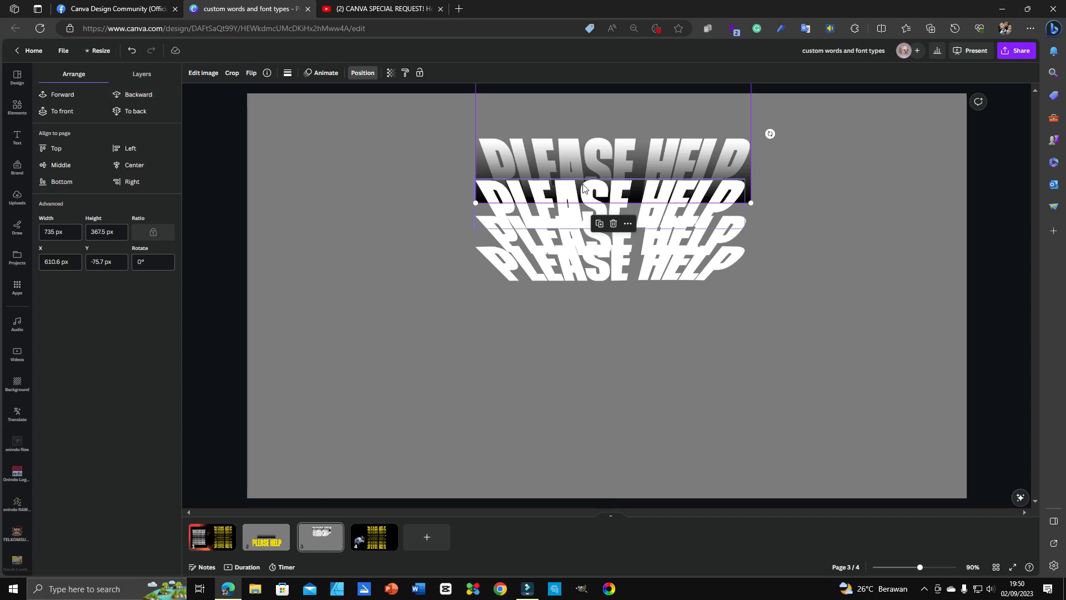
pyautogui.hotkey('ctrl', 'd')
pyautogui.moveTo(683, 139); pyautogui.dragTo(840, 238)
pyautogui.click(496, 189)
pyautogui.moveTo(475, 203); pyautogui.dragTo(465, 207)
pyautogui.moveTo(753, 208); pyautogui.dragTo(770, 217)
pyautogui.moveTo(719, 123); pyautogui.dragTo(723, 109)
pyautogui.click(852, 267)
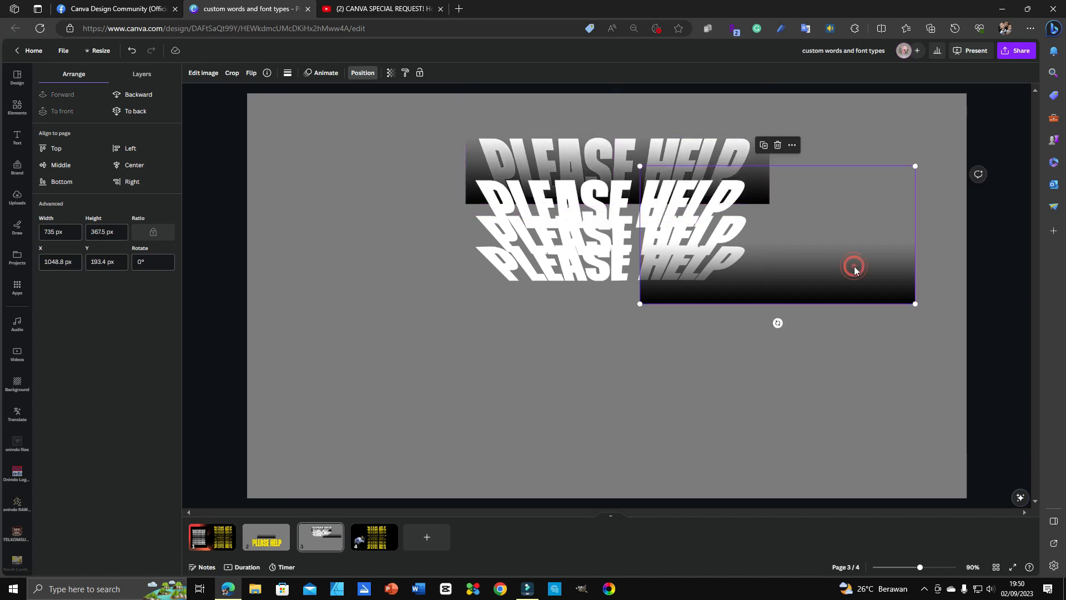
pyautogui.press('Delete')
# Step: Duplicate the gradient and layer copies behind the second and third PLEASE HELP lines
pyautogui.click(748, 181)
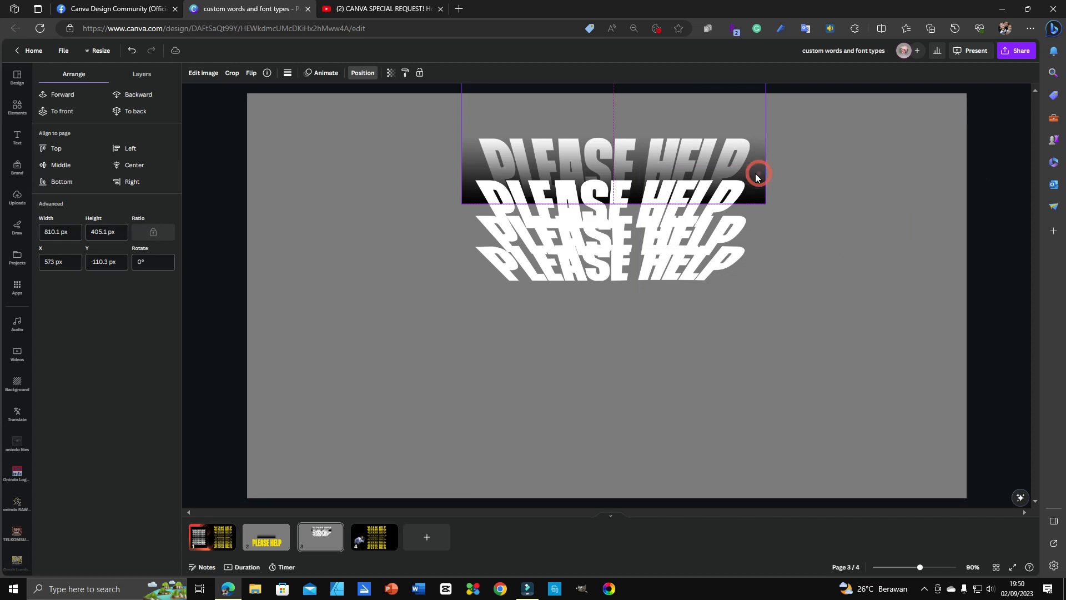
pyautogui.hotkey('ctrl', 'd')
pyautogui.moveTo(703, 132); pyautogui.dragTo(698, 158)
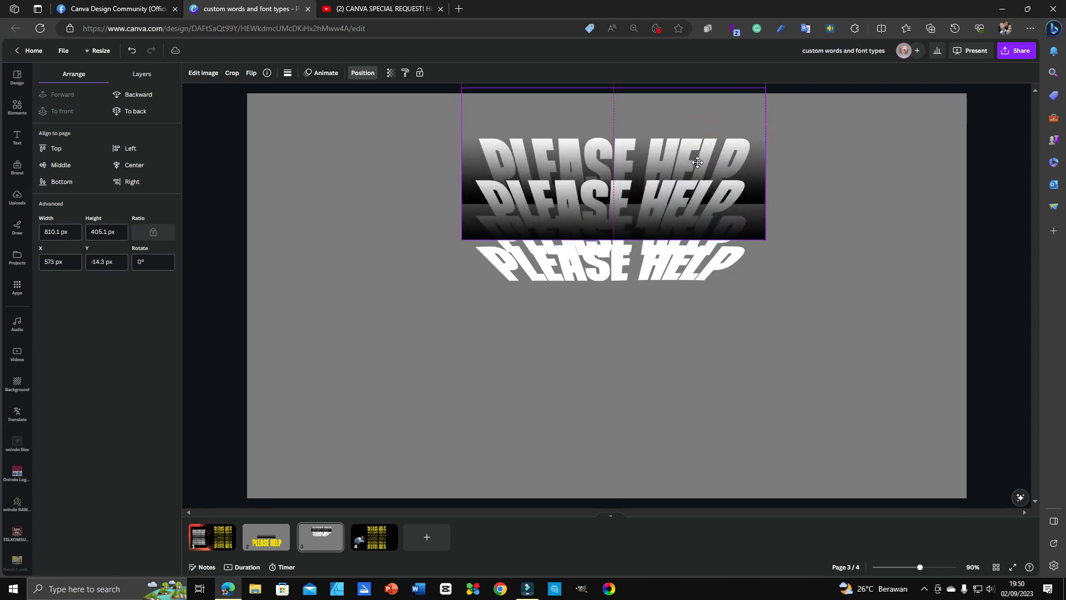
pyautogui.click(140, 94)
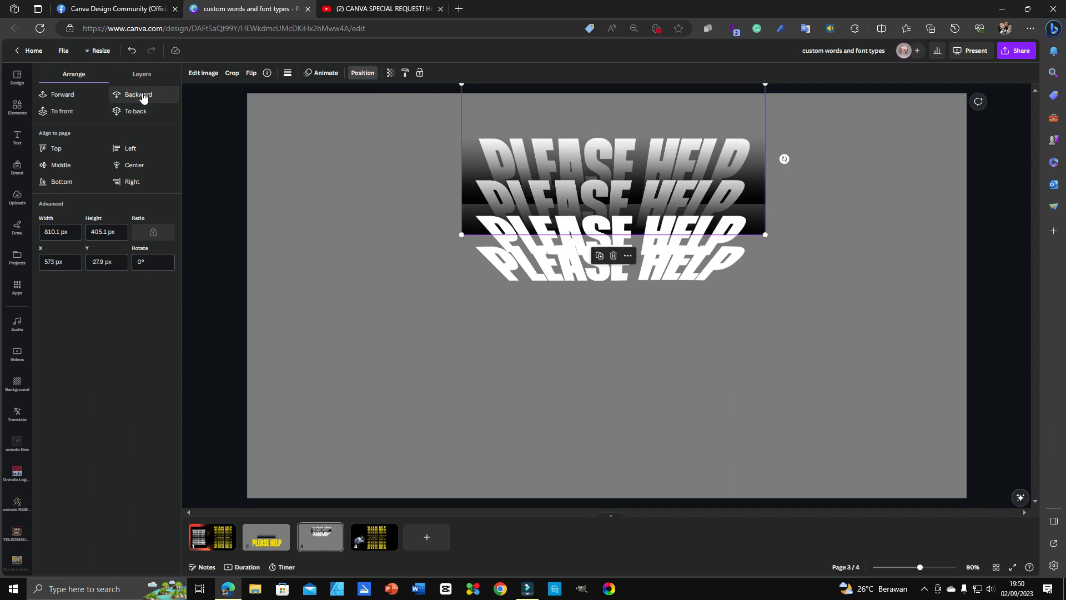
pyautogui.click(143, 97)
pyautogui.click(66, 97)
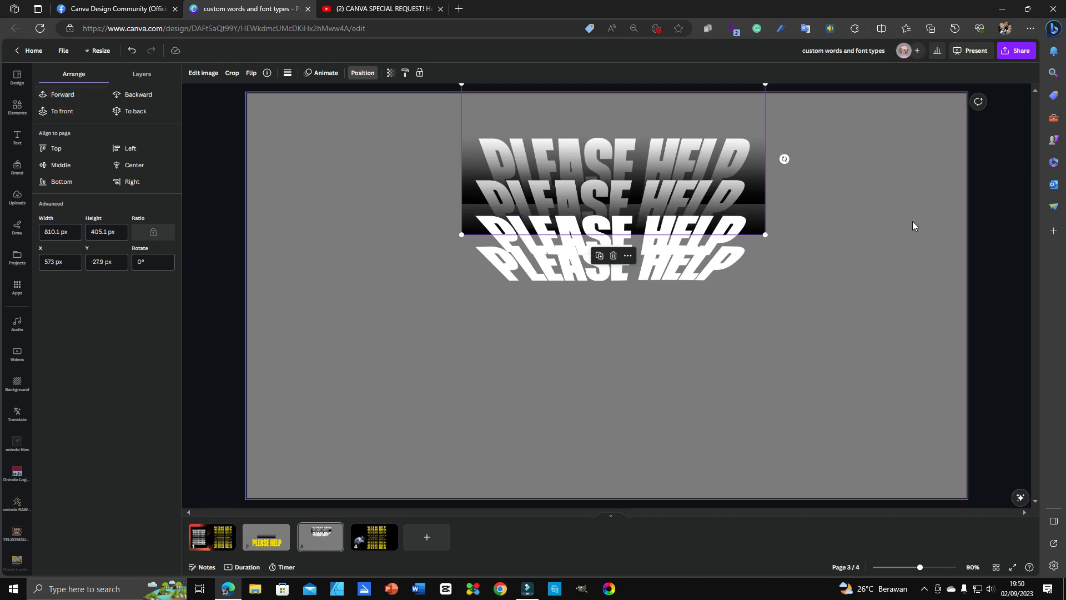
pyautogui.moveTo(727, 194); pyautogui.dragTo(725, 221)
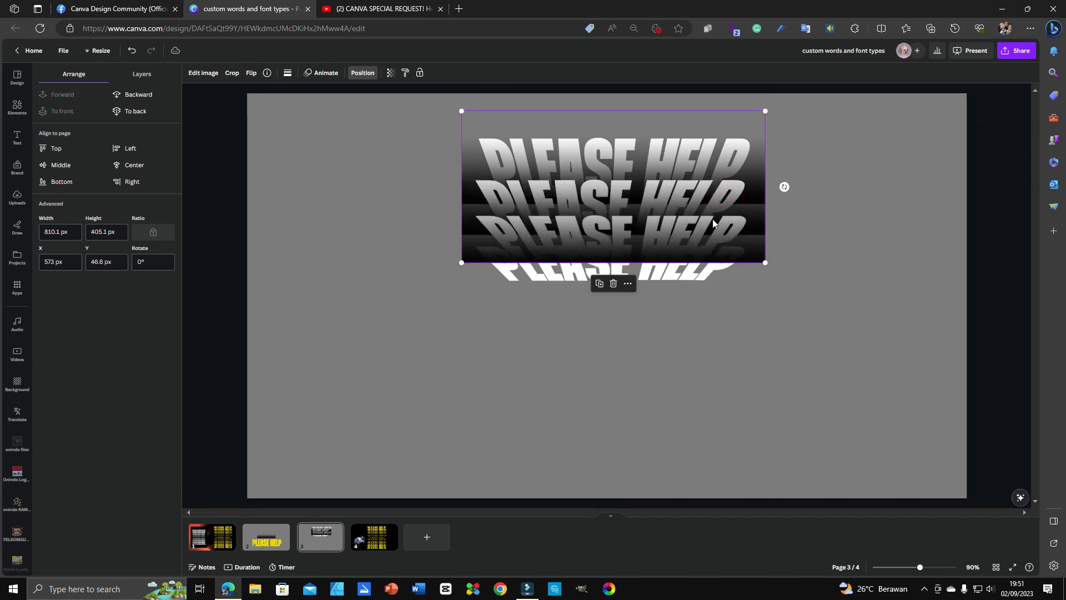
pyautogui.click(143, 98)
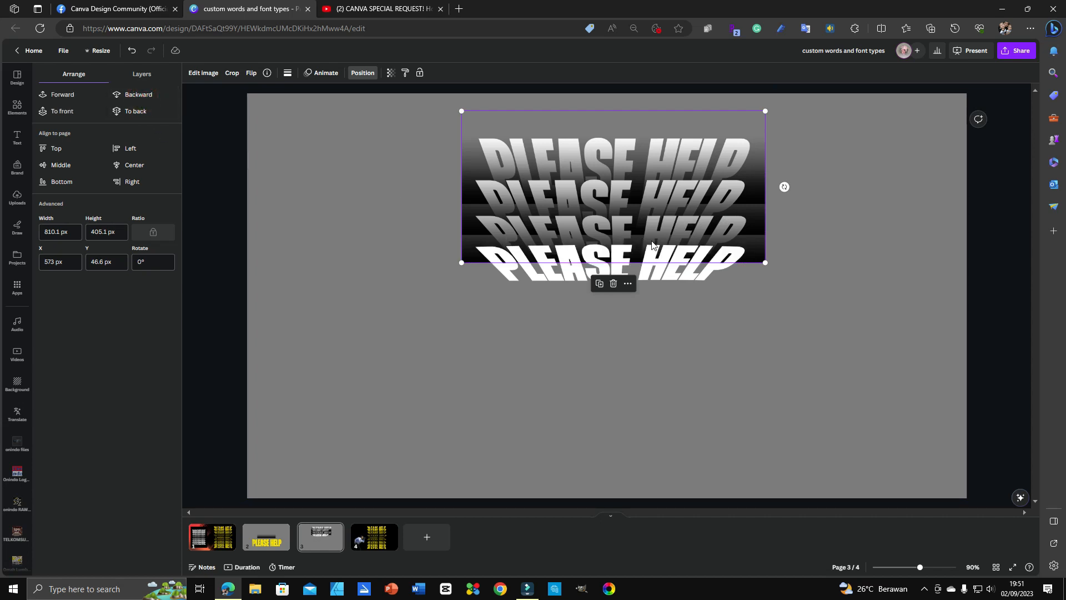
# Step: Add another gradient copy layered behind the fourth PLEASE HELP line
pyautogui.hotkey('ctrl', 'd')
pyautogui.moveTo(666, 251); pyautogui.dragTo(662, 266)
pyautogui.click(143, 97)
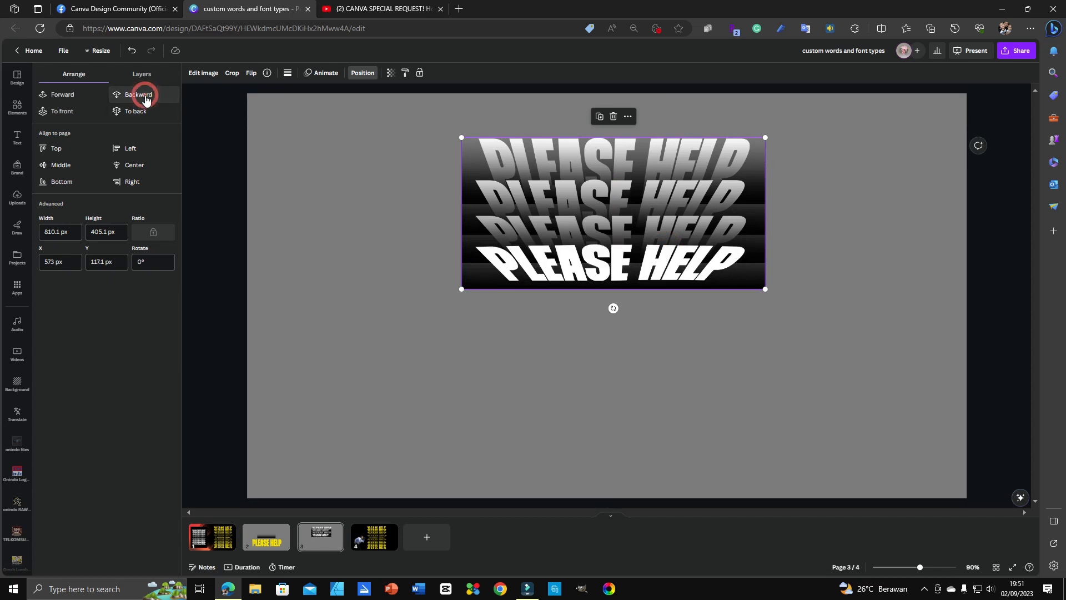
pyautogui.click(61, 95)
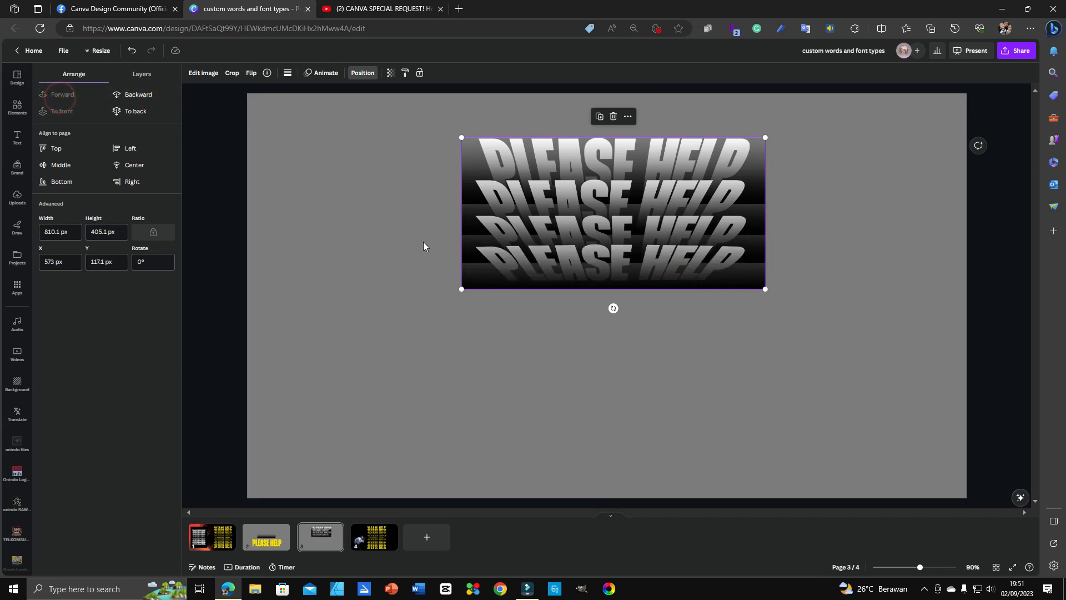
pyautogui.moveTo(626, 271); pyautogui.dragTo(630, 264)
pyautogui.click(783, 360)
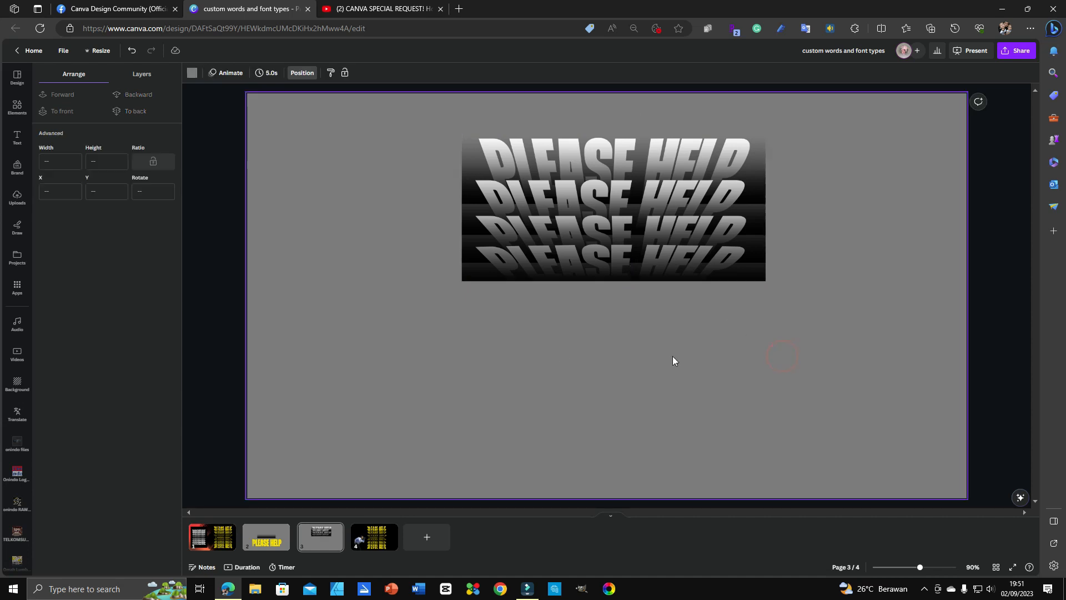
# Step: Make the slide background black
pyautogui.click(311, 146)
pyautogui.click(192, 73)
pyautogui.click(50, 348)
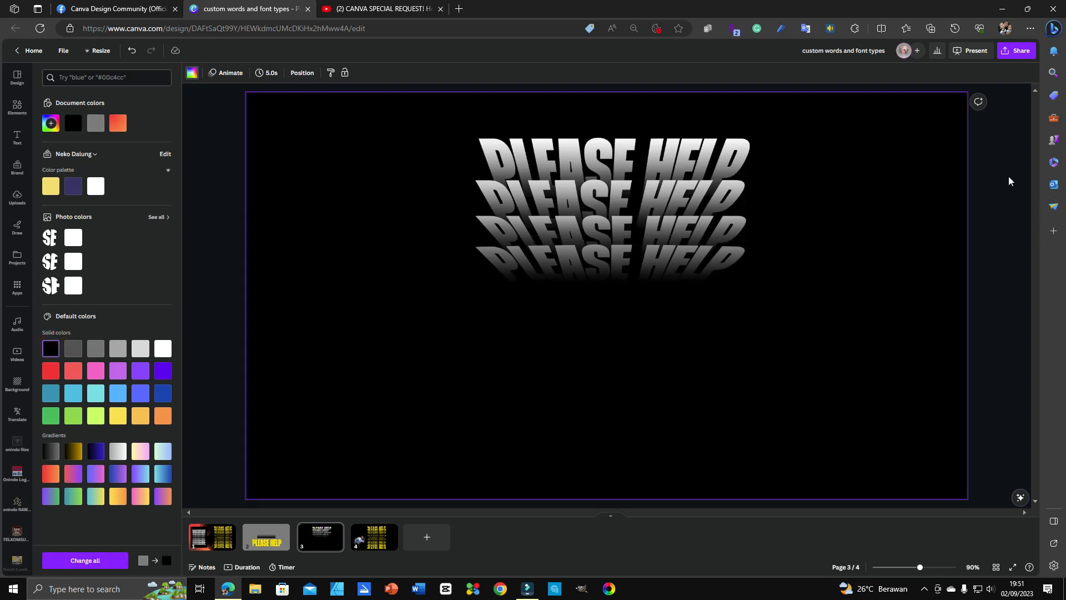
# Step: Select all the PLEASE HELP elements and shift the group slightly left and down
pyautogui.moveTo(1007, 156); pyautogui.dragTo(596, 319)
pyautogui.moveTo(628, 254); pyautogui.dragTo(604, 256)
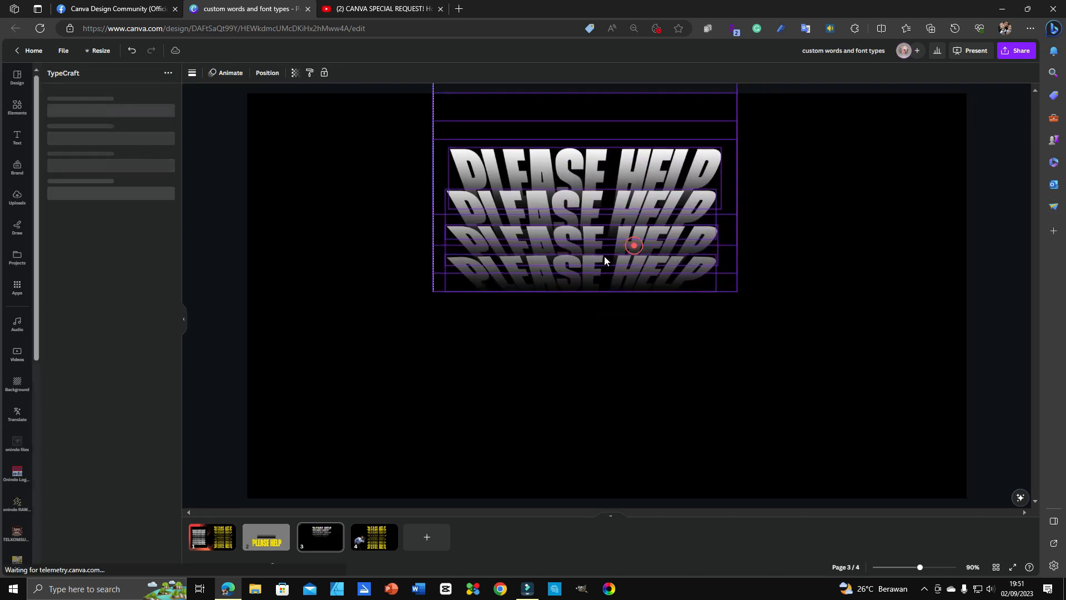
pyautogui.click(824, 214)
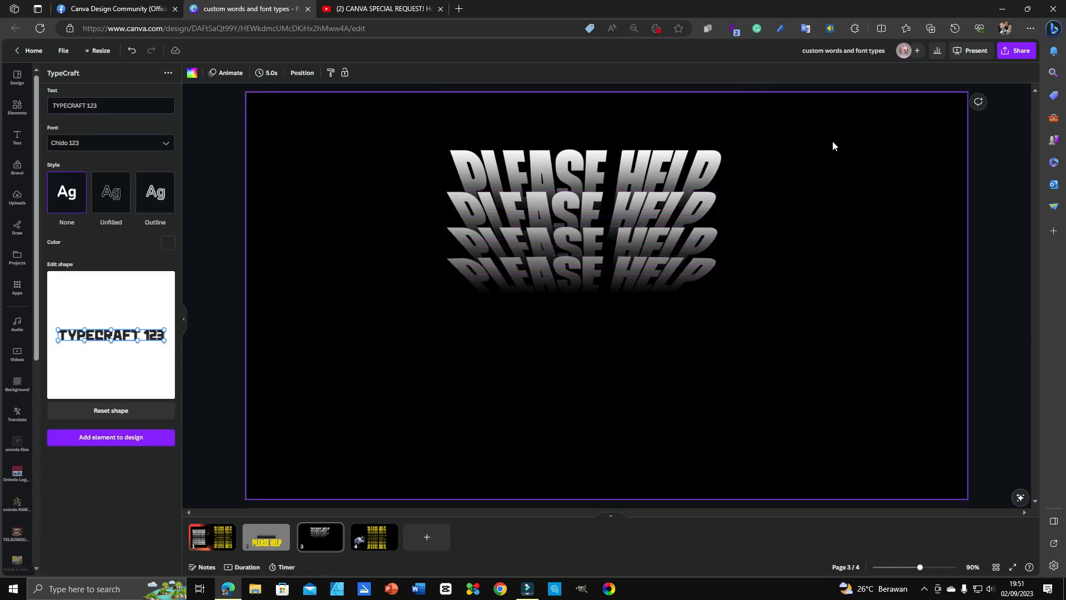
pyautogui.moveTo(986, 131); pyautogui.dragTo(493, 336)
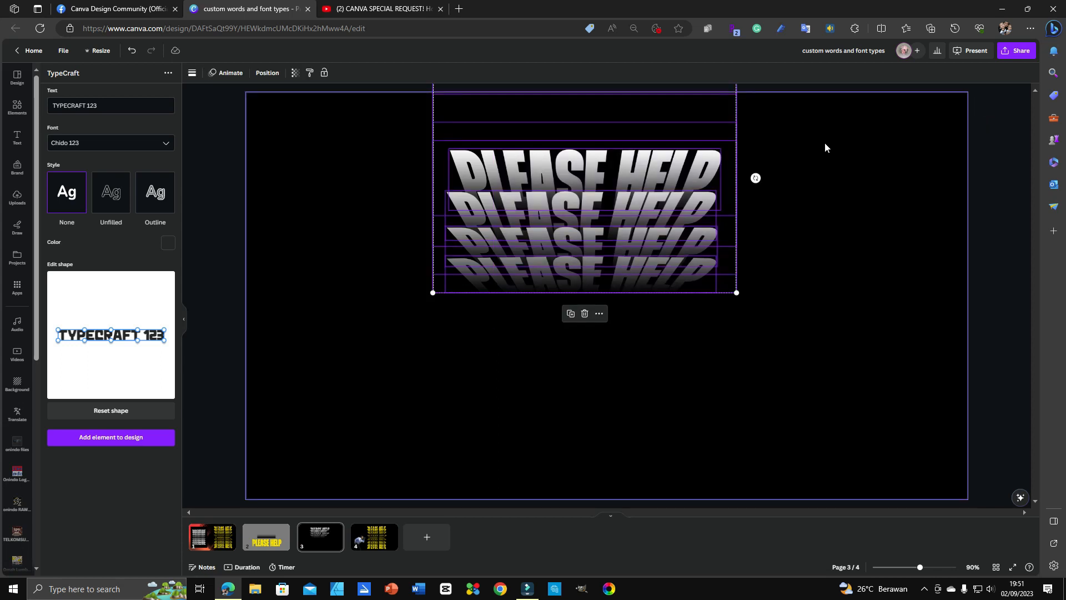
# Step: Switch the background back to the grey document colour and select all the PLEASE HELP elements
pyautogui.click(846, 140)
pyautogui.click(324, 148)
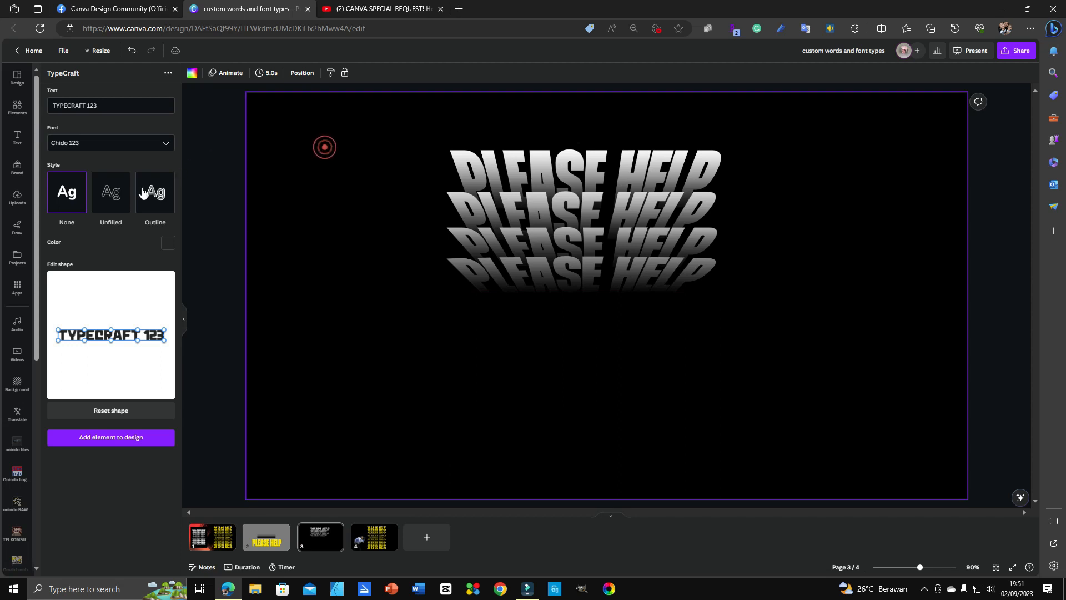
pyautogui.click(192, 73)
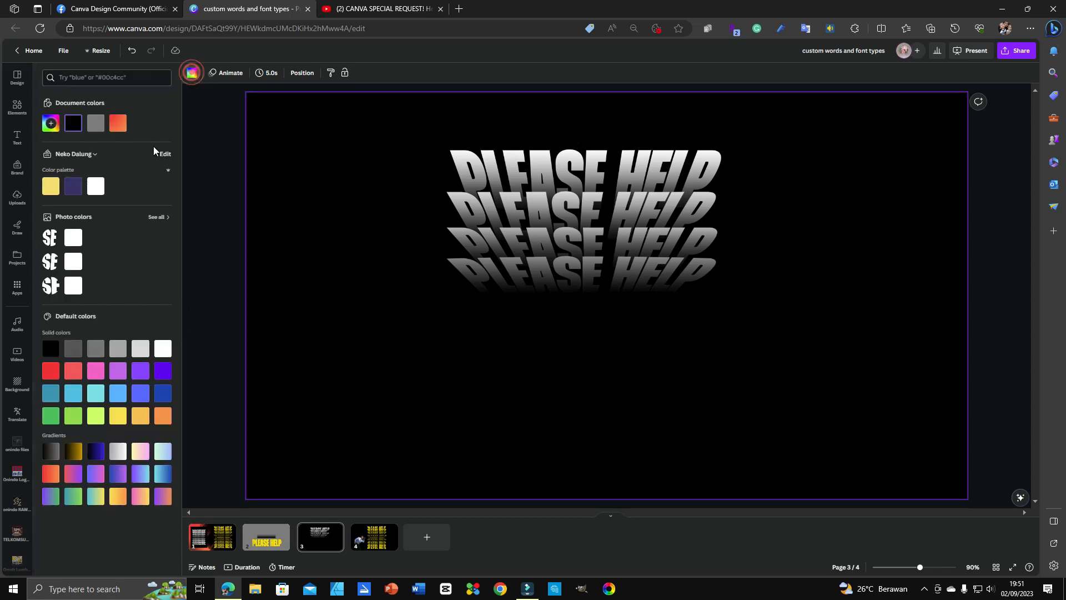
pyautogui.click(95, 124)
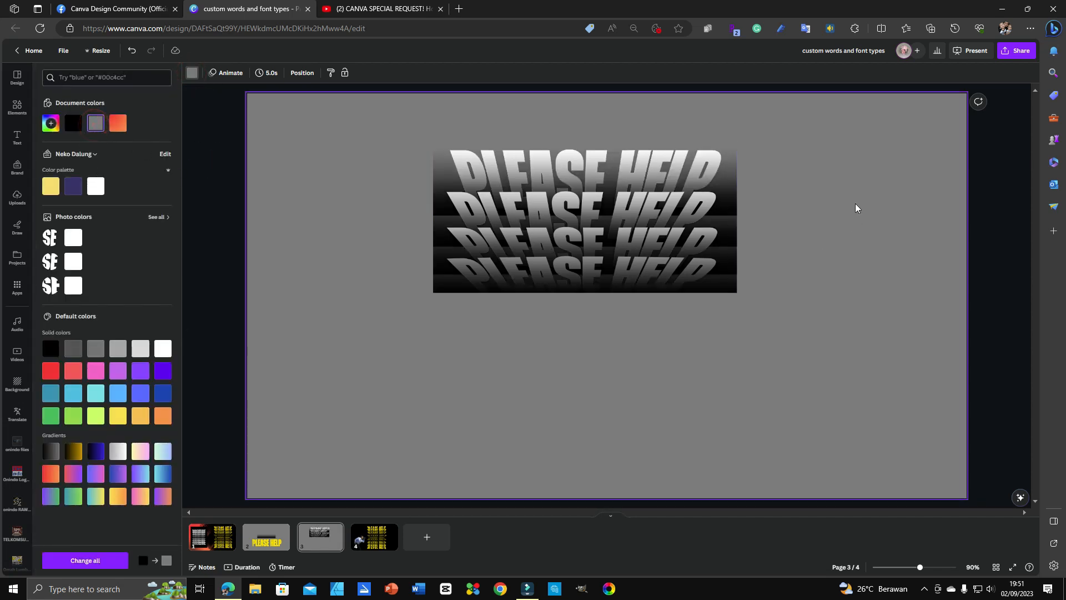
pyautogui.moveTo(887, 132); pyautogui.dragTo(497, 330)
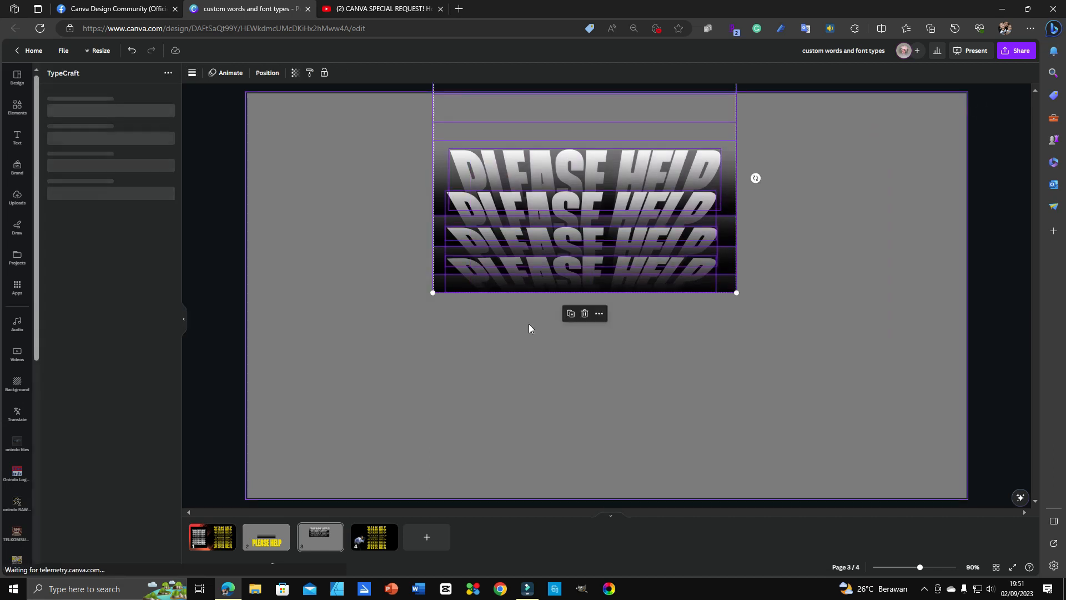
# Step: In the Share download settings, change the file type from JPG to PNG
pyautogui.click(1018, 51)
pyautogui.click(931, 259)
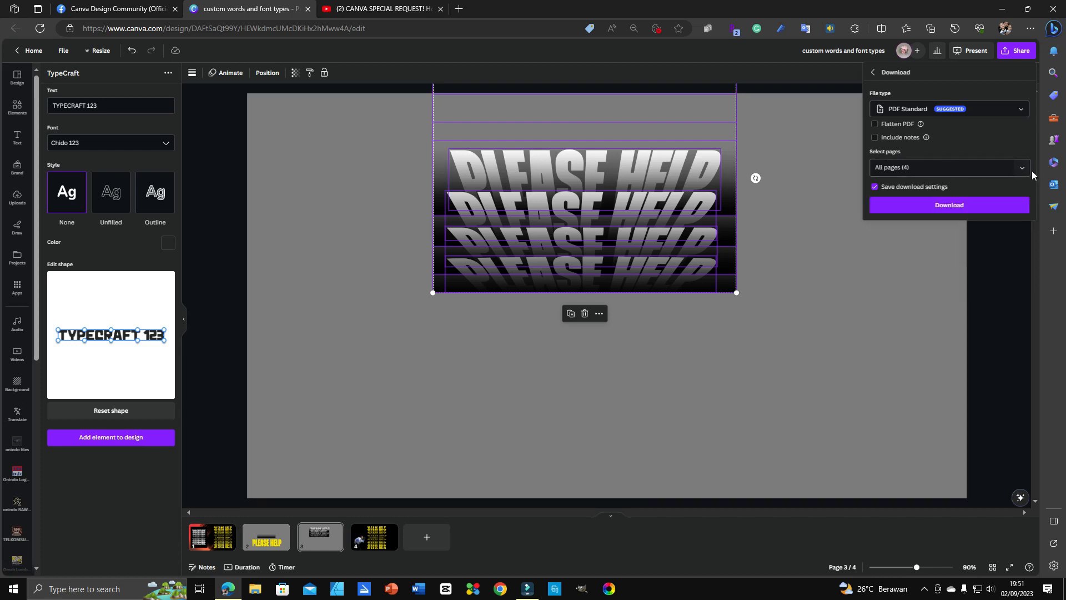
pyautogui.click(1020, 164)
pyautogui.click(1021, 108)
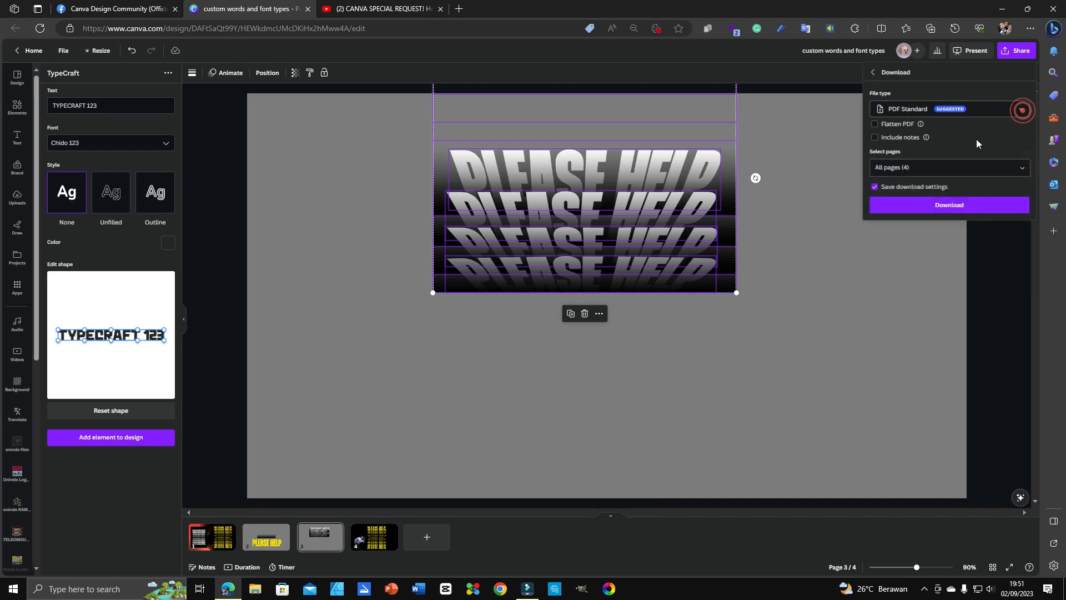
pyautogui.click(1014, 106)
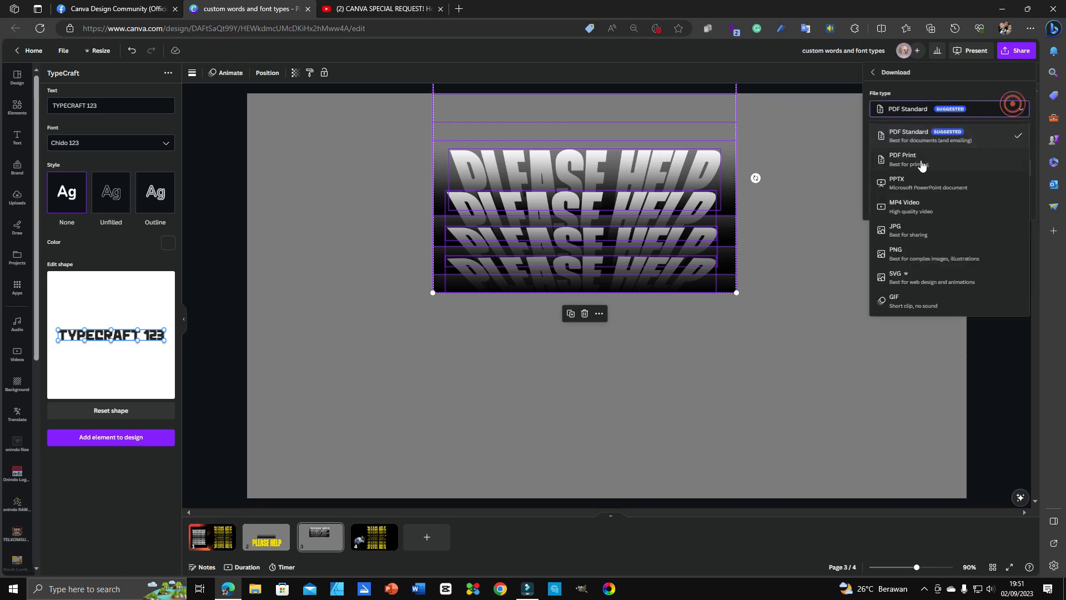
pyautogui.click(911, 231)
pyautogui.click(1021, 110)
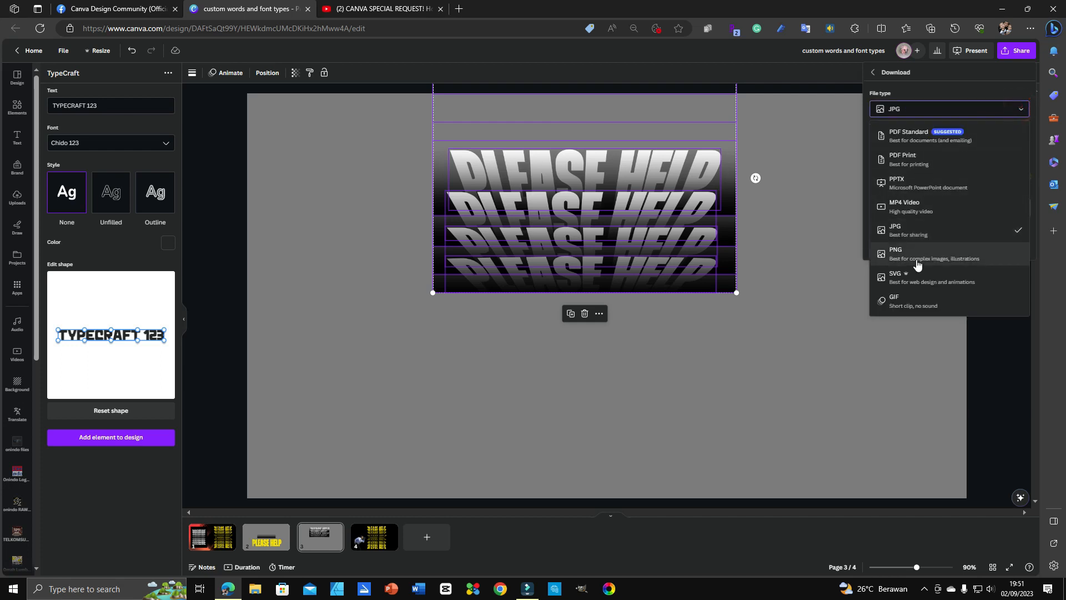
pyautogui.click(918, 264)
# Step: Enable transparent background, export only current page 3, and download the PNG
pyautogui.click(949, 159)
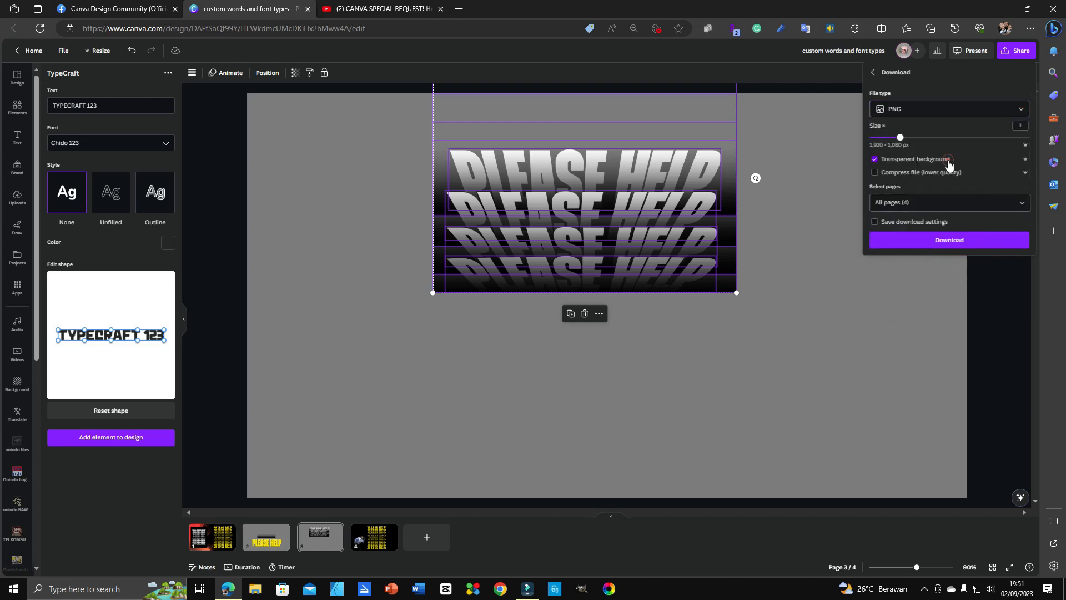
pyautogui.click(1019, 203)
pyautogui.click(1014, 226)
pyautogui.click(1014, 247)
pyautogui.click(996, 340)
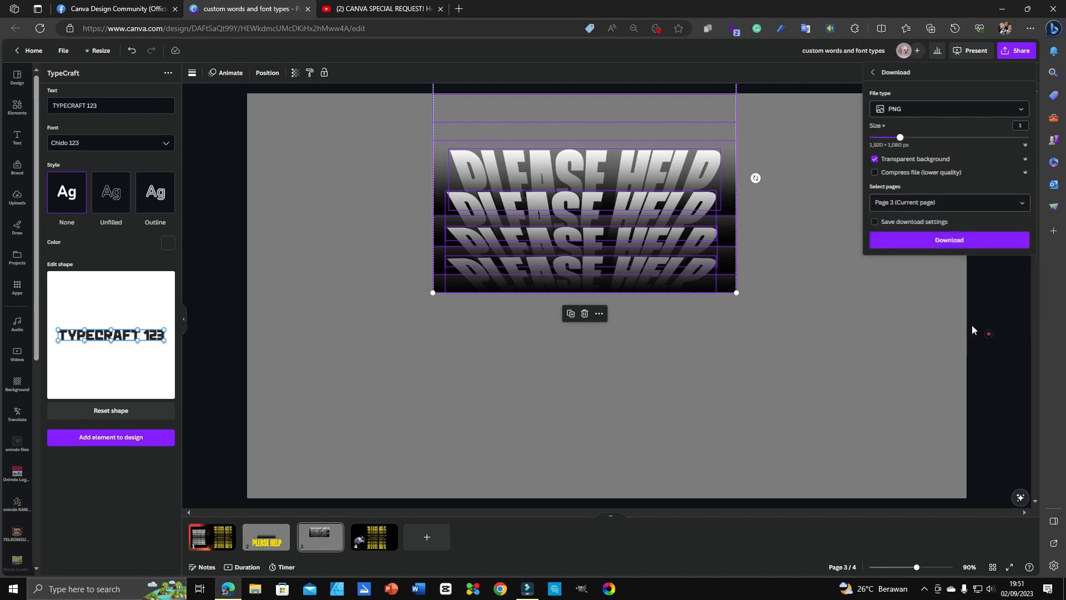
pyautogui.click(948, 245)
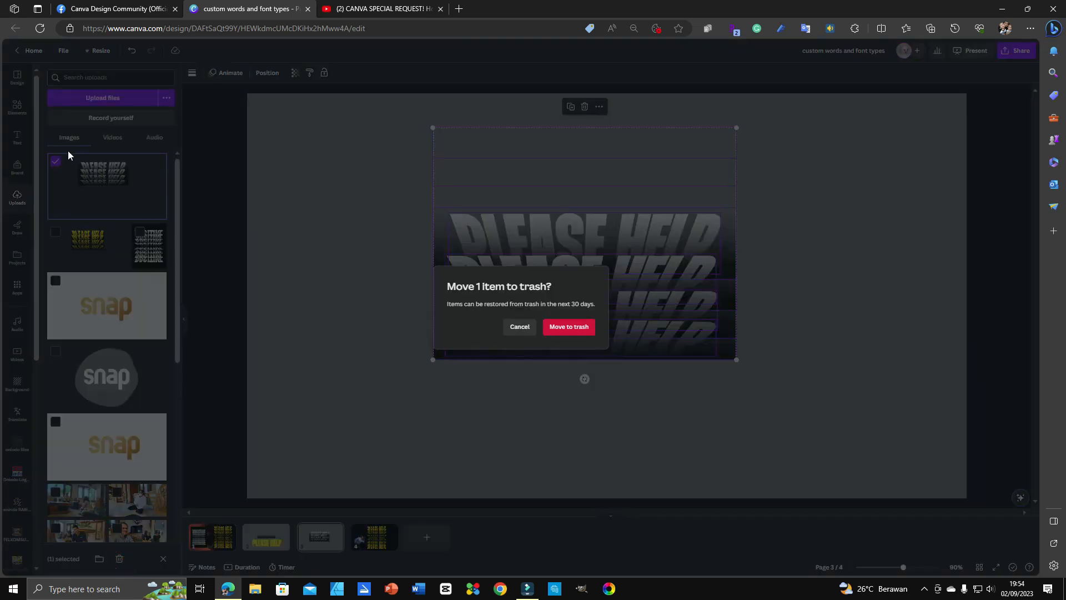
# Step: Trash the old upload, upload the exported 'custom words and font types (1)' PNG and add it to page 3
pyautogui.click(570, 327)
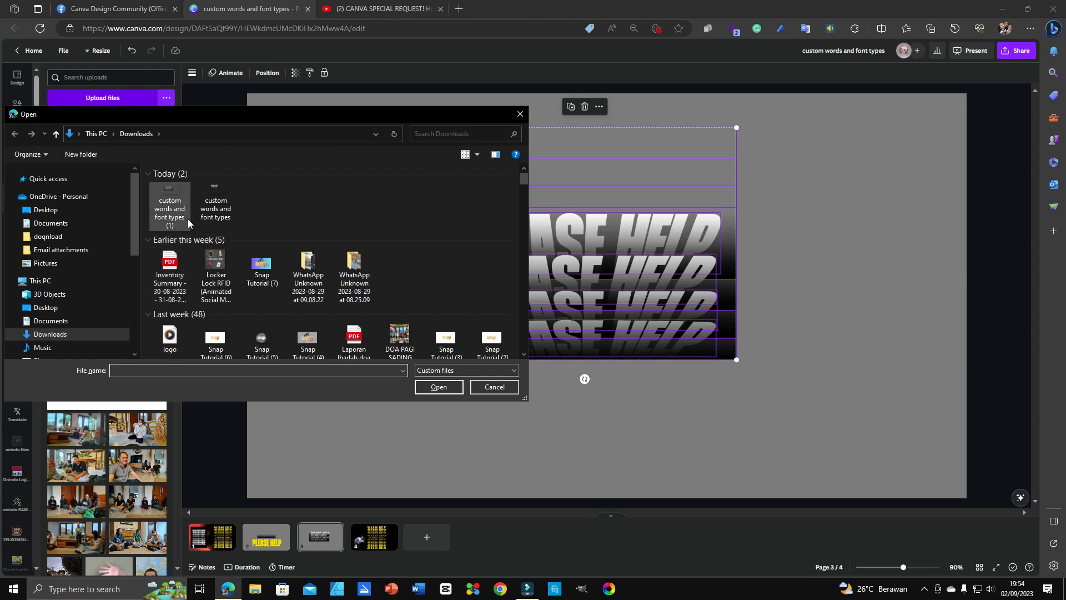
pyautogui.click(171, 200)
pyautogui.click(431, 388)
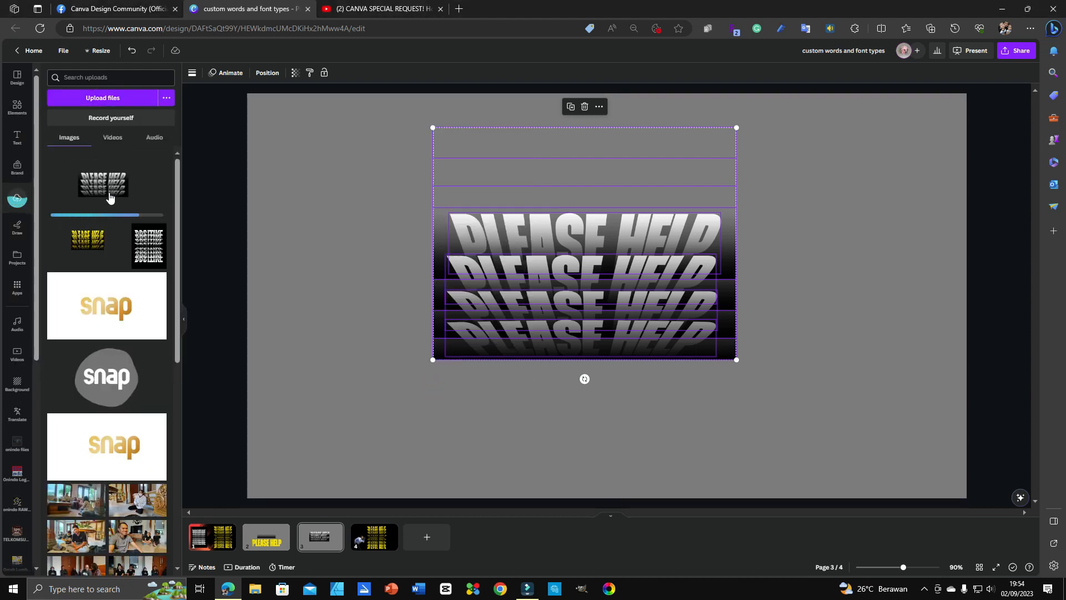
pyautogui.click(110, 196)
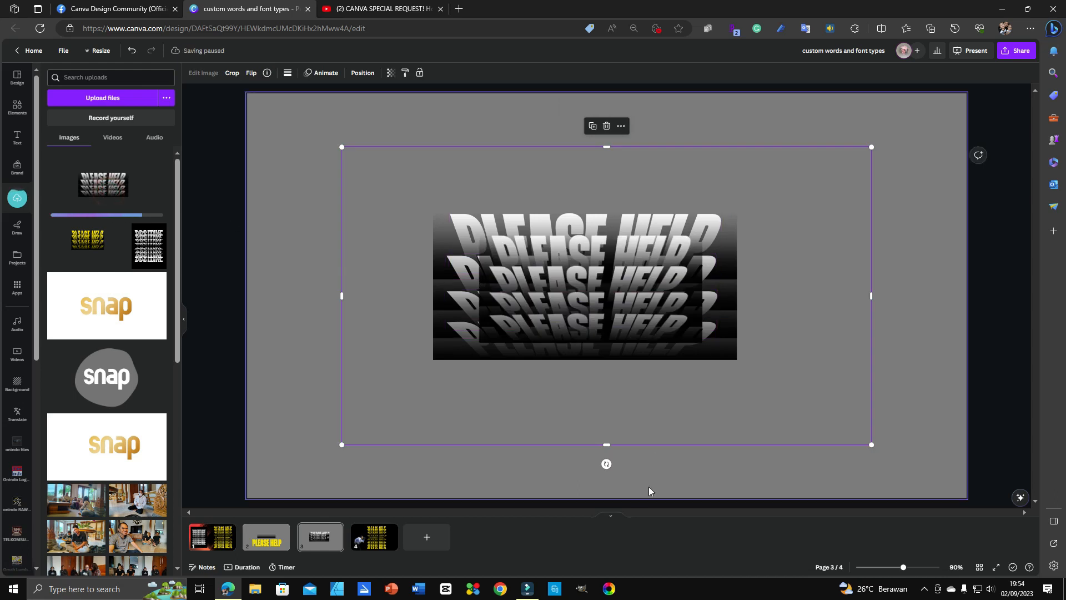
# Step: Crop the PLEASE HELP image's bottom, left, right and top down to the text block
pyautogui.moveTo(606, 446); pyautogui.dragTo(607, 356)
pyautogui.moveTo(341, 251); pyautogui.dragTo(467, 253)
pyautogui.moveTo(867, 251); pyautogui.dragTo(720, 253)
pyautogui.moveTo(594, 147); pyautogui.dragTo(594, 199)
# Step: Move the cropped image over the original text and resize it to roughly match
pyautogui.moveTo(609, 293); pyautogui.dragTo(564, 304)
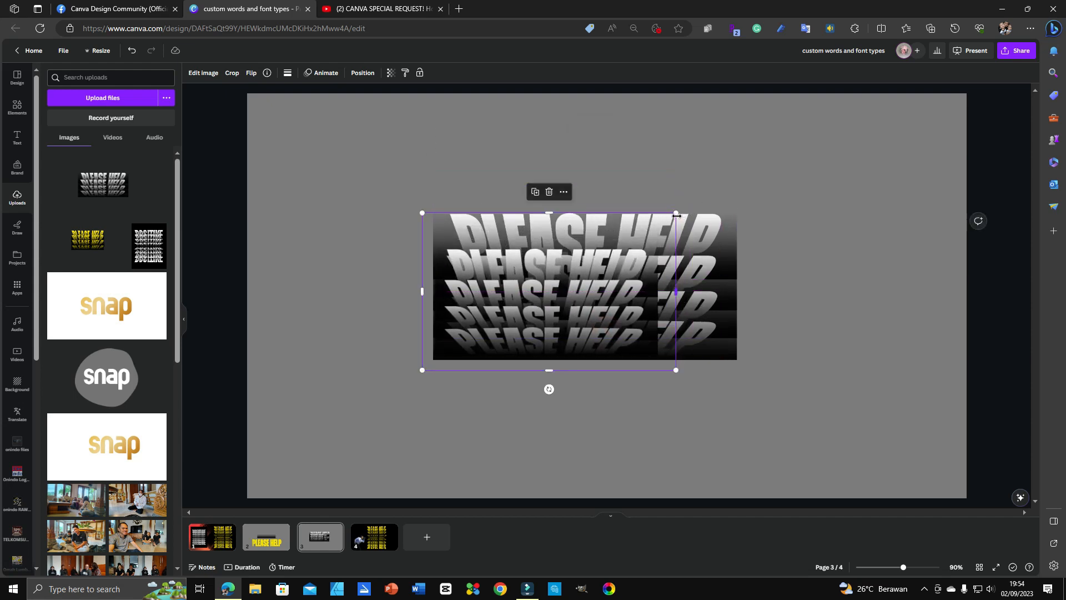
pyautogui.moveTo(677, 211); pyautogui.dragTo(792, 140)
pyautogui.moveTo(704, 260); pyautogui.dragTo(697, 260)
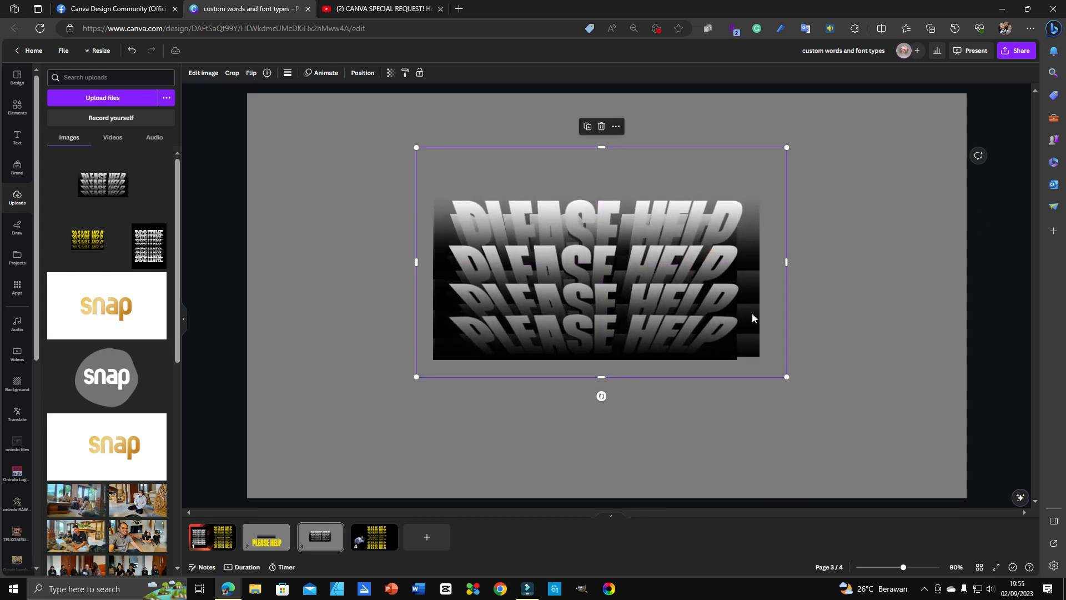
pyautogui.moveTo(787, 377); pyautogui.dragTo(763, 363)
pyautogui.moveTo(623, 273); pyautogui.dragTo(624, 290)
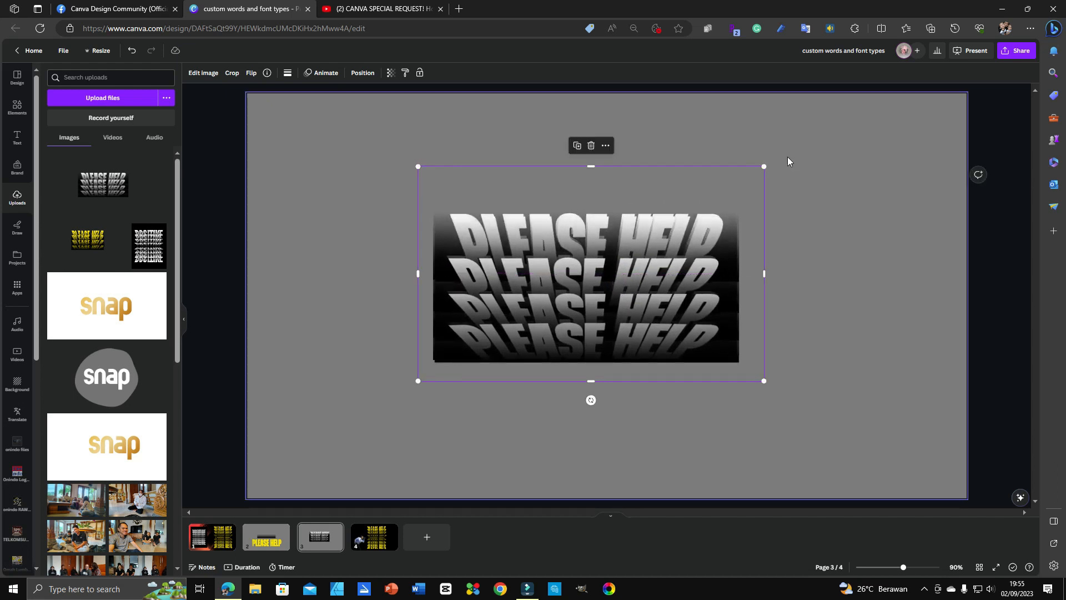
# Step: Fine-tune the image's size and position so it lines up exactly with the original stack
pyautogui.moveTo(763, 166); pyautogui.dragTo(767, 164)
pyautogui.moveTo(418, 166); pyautogui.dragTo(417, 165)
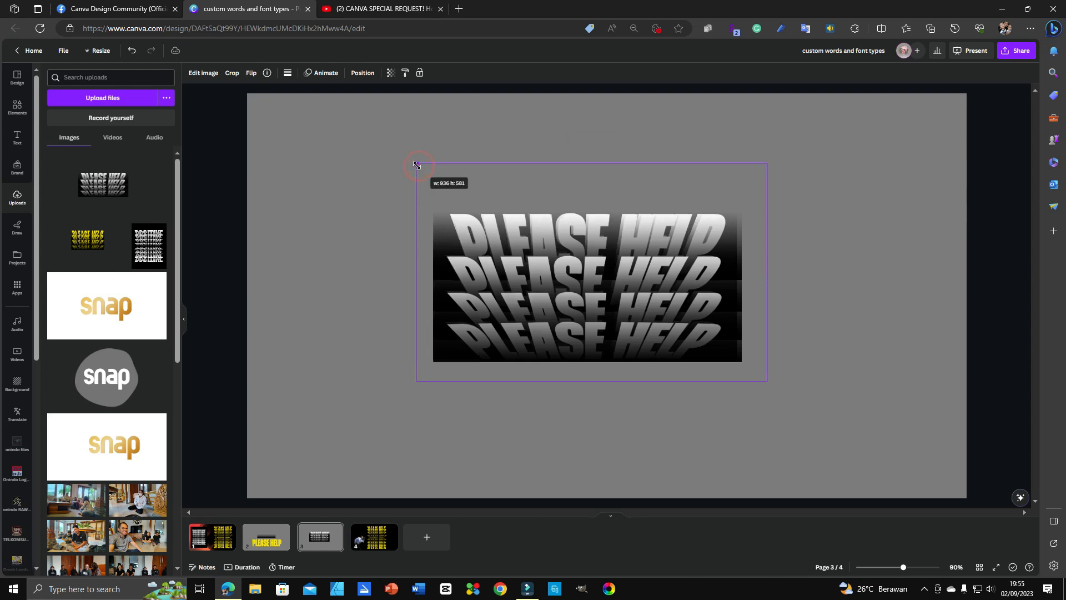
pyautogui.moveTo(416, 165)
pyautogui.mouseDown()
pyautogui.moveTo(406, 167)
pyautogui.moveTo(417, 165)
pyautogui.mouseUp()
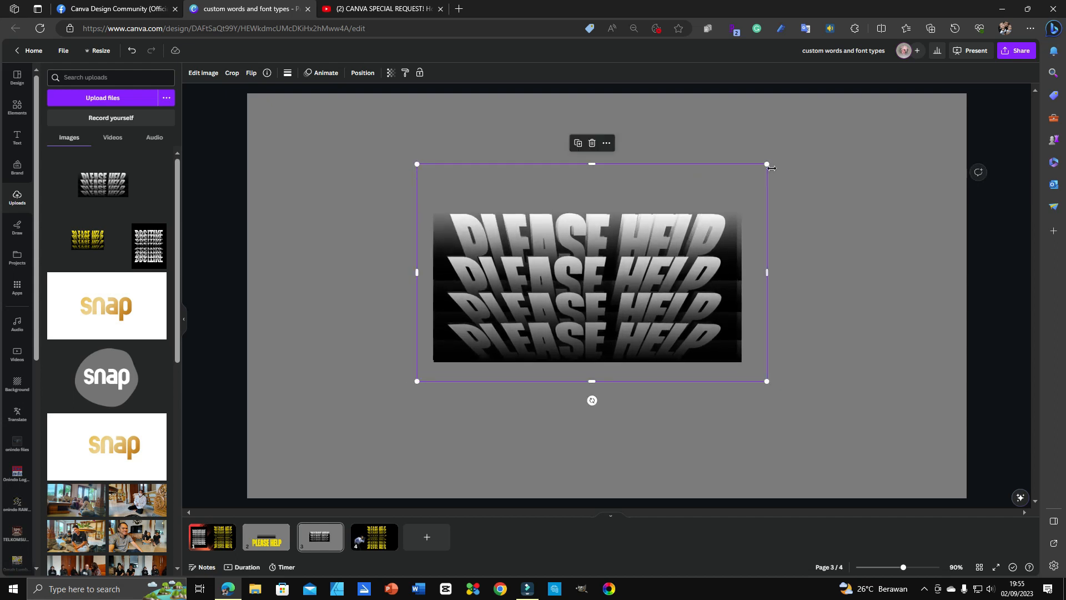
pyautogui.moveTo(768, 169); pyautogui.dragTo(765, 168)
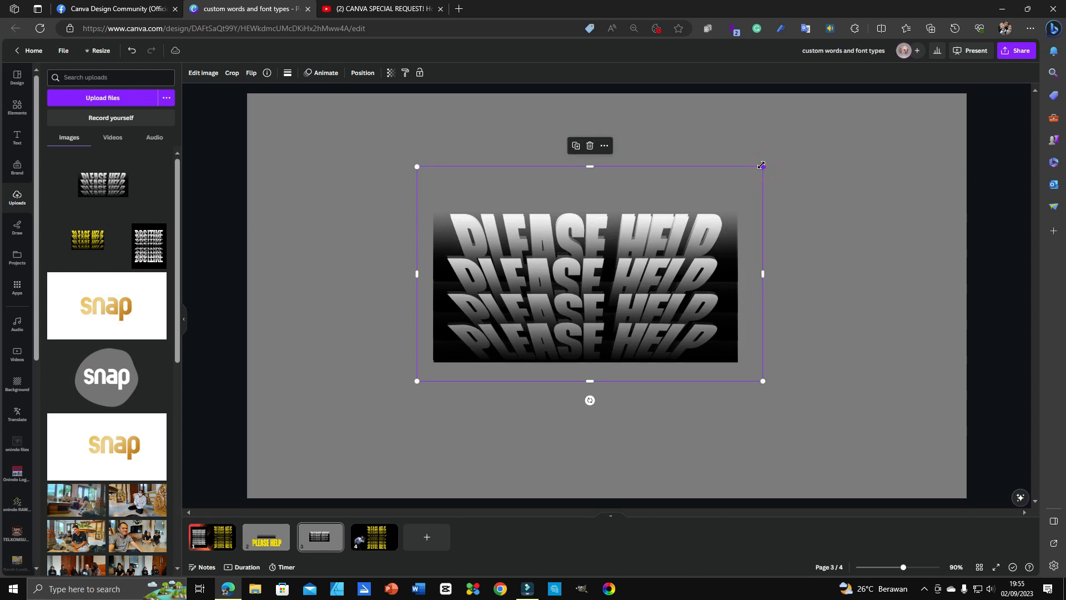
pyautogui.moveTo(680, 280); pyautogui.dragTo(680, 274)
pyautogui.click(885, 275)
pyautogui.click(619, 292)
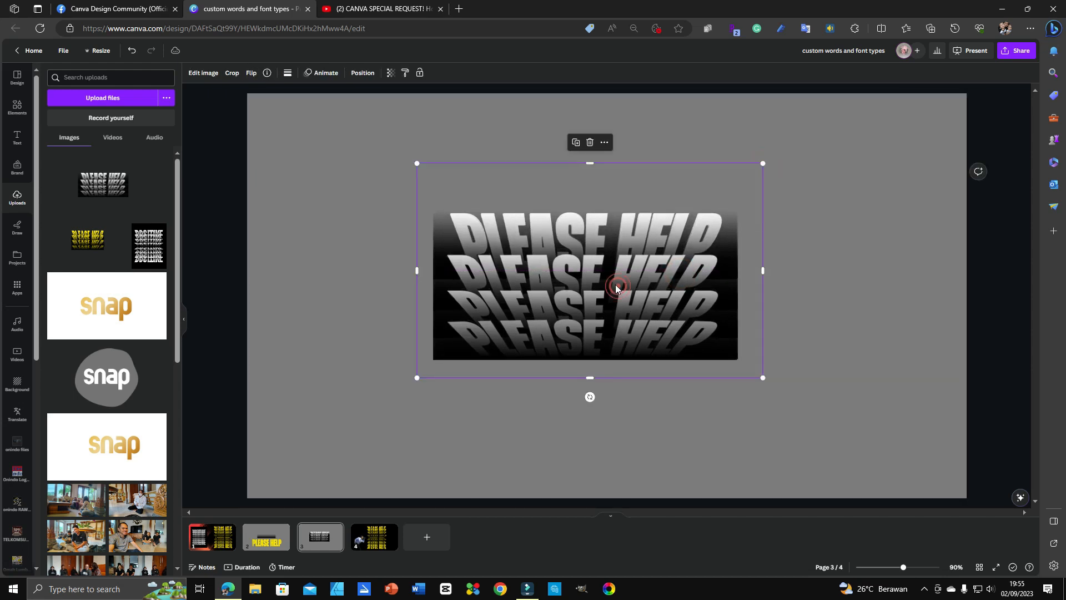
# Step: Flip the PLEASE HELP image vertically and drag it below the original stack
pyautogui.click(251, 73)
pyautogui.click(283, 111)
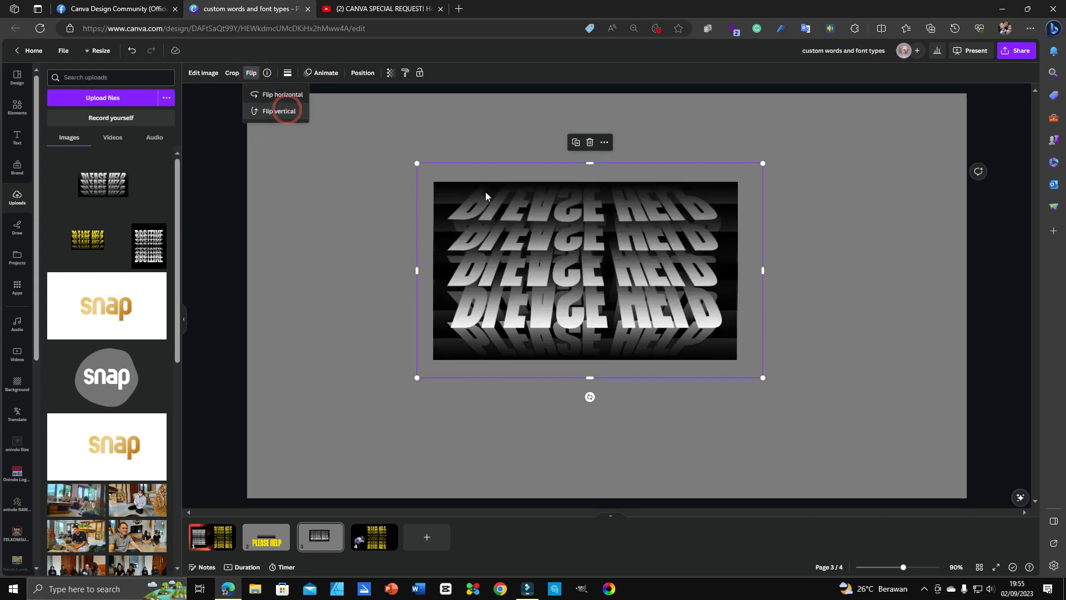
pyautogui.moveTo(600, 229); pyautogui.dragTo(598, 405)
pyautogui.scroll(-1, 765, 309)
# Step: Select both PLEASE HELP images together, move the pair up, then select the empty page
pyautogui.click(802, 302)
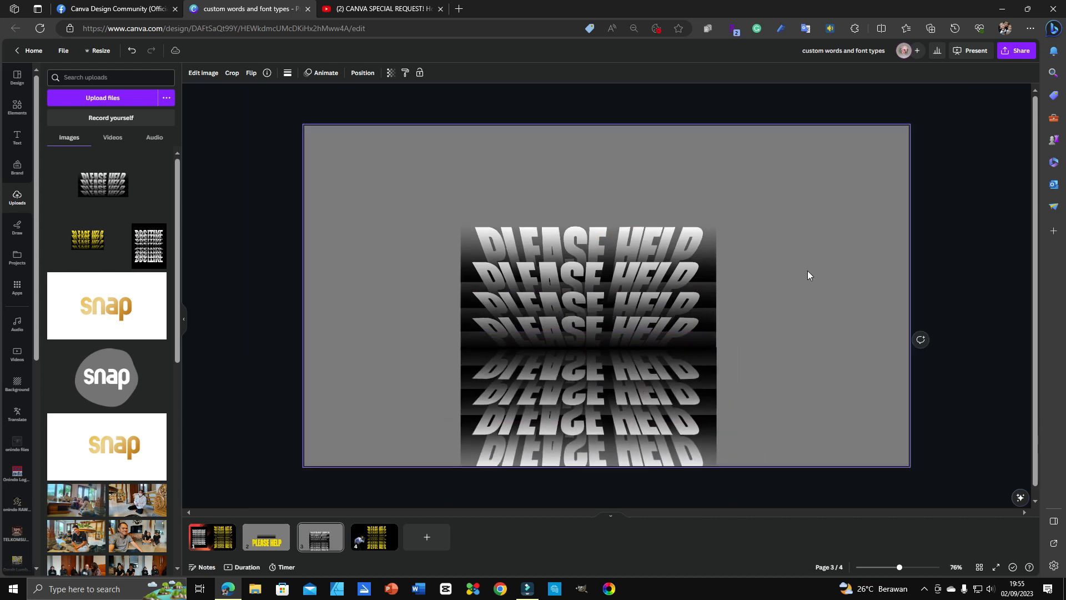
pyautogui.moveTo(814, 198); pyautogui.dragTo(638, 520)
pyautogui.moveTo(611, 421); pyautogui.dragTo(616, 359)
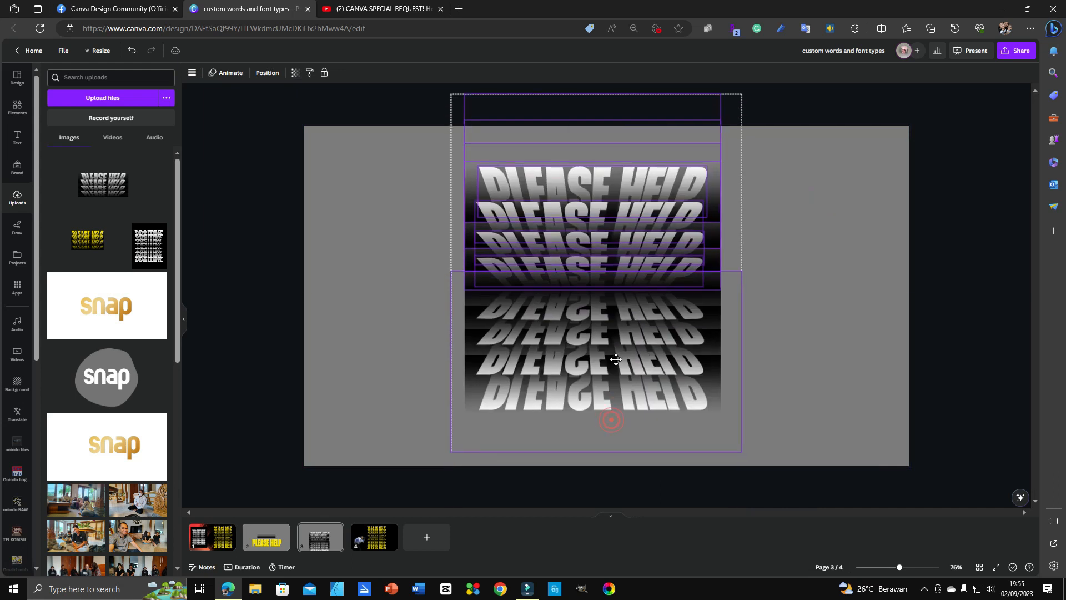
pyautogui.click(800, 311)
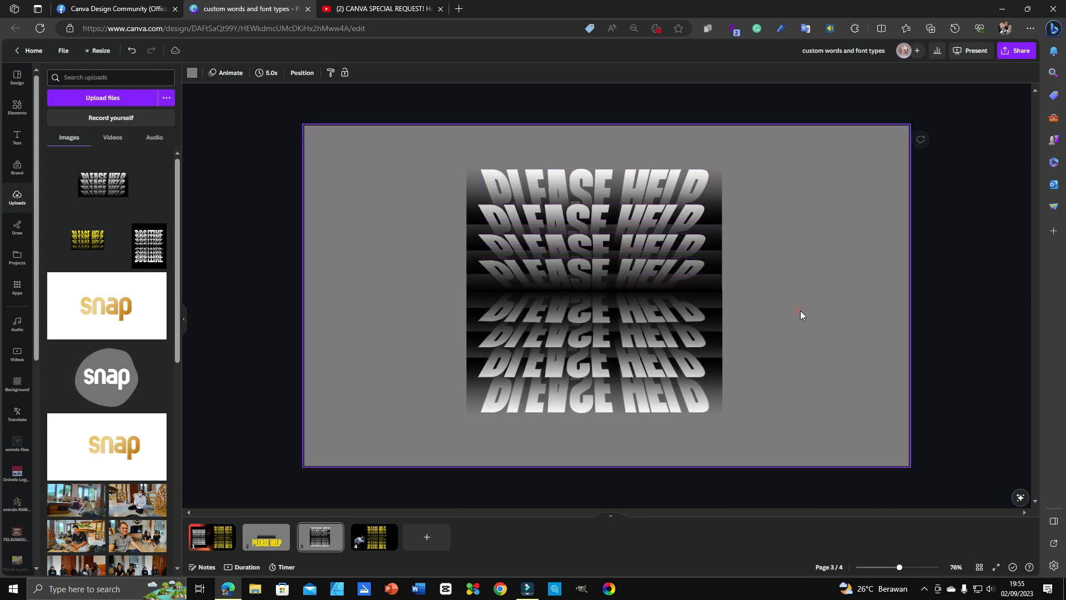
pyautogui.click(688, 358)
pyautogui.click(883, 393)
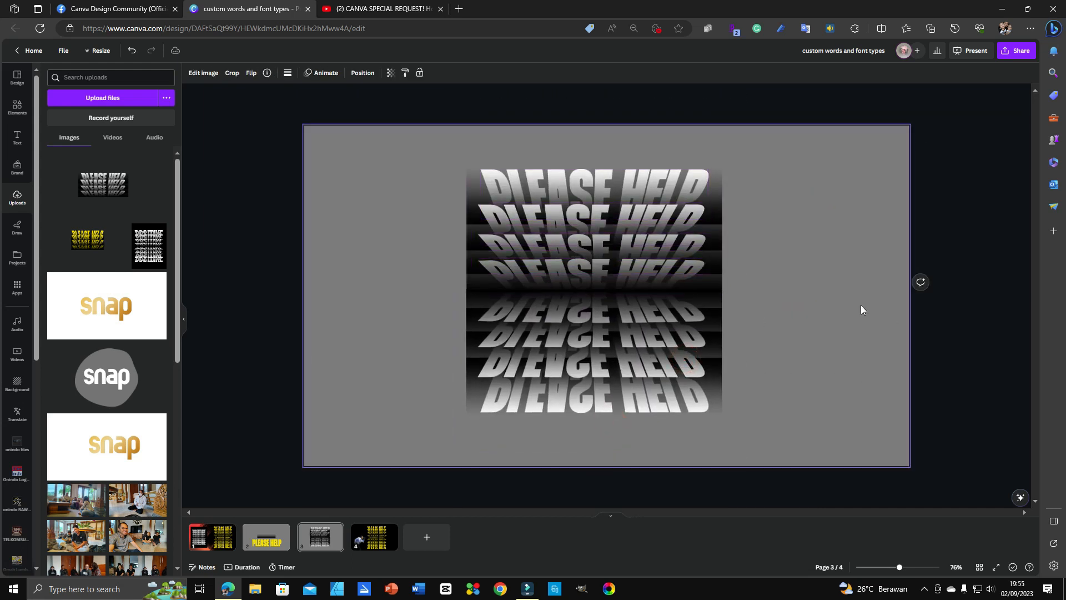
pyautogui.click(824, 291)
pyautogui.click(336, 168)
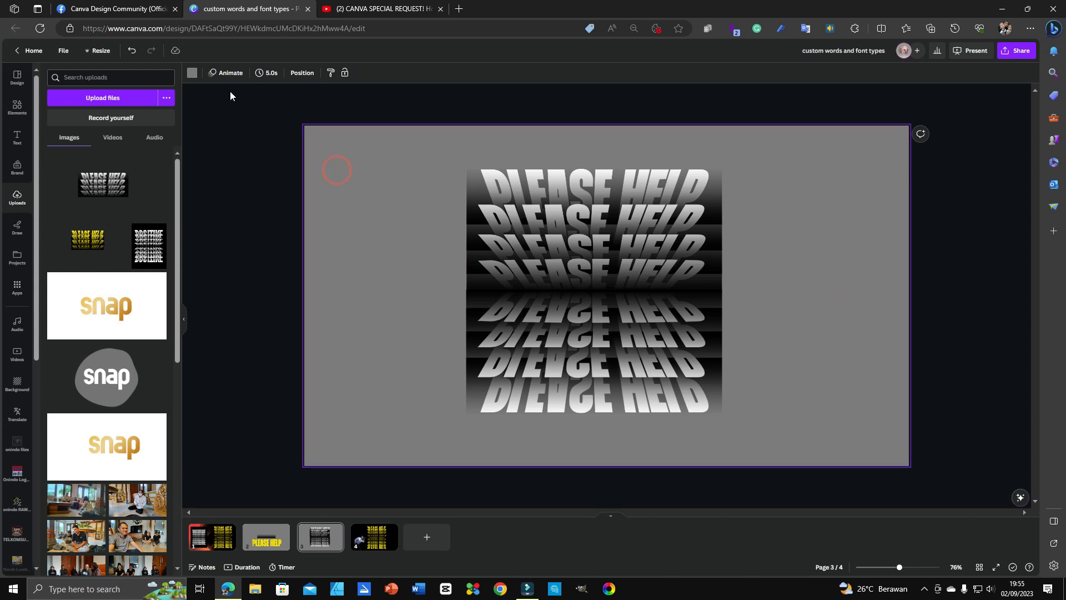
# Step: Set the page background to black and nudge the reflected image down slightly
pyautogui.click(193, 71)
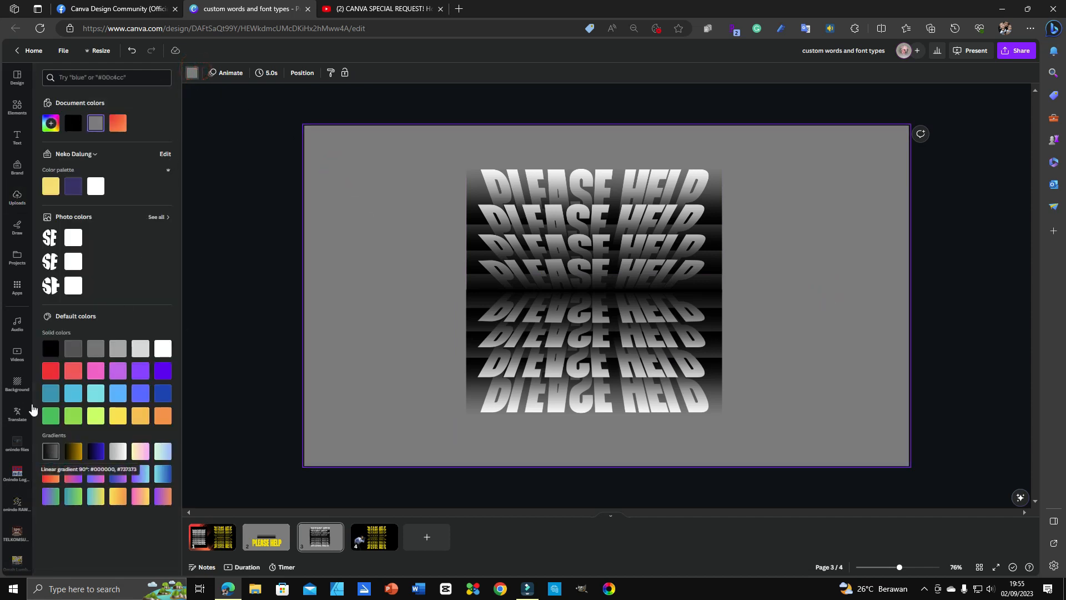
pyautogui.click(49, 351)
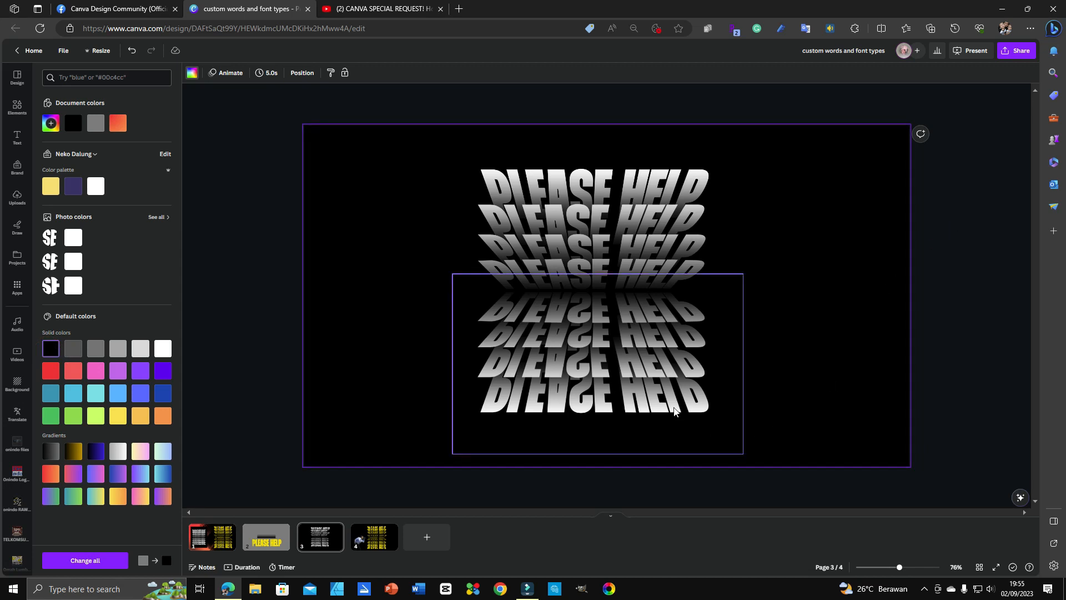
pyautogui.click(673, 408)
pyautogui.press('Down')
pyautogui.press('Down')
pyautogui.press('Down')
pyautogui.press('Down')
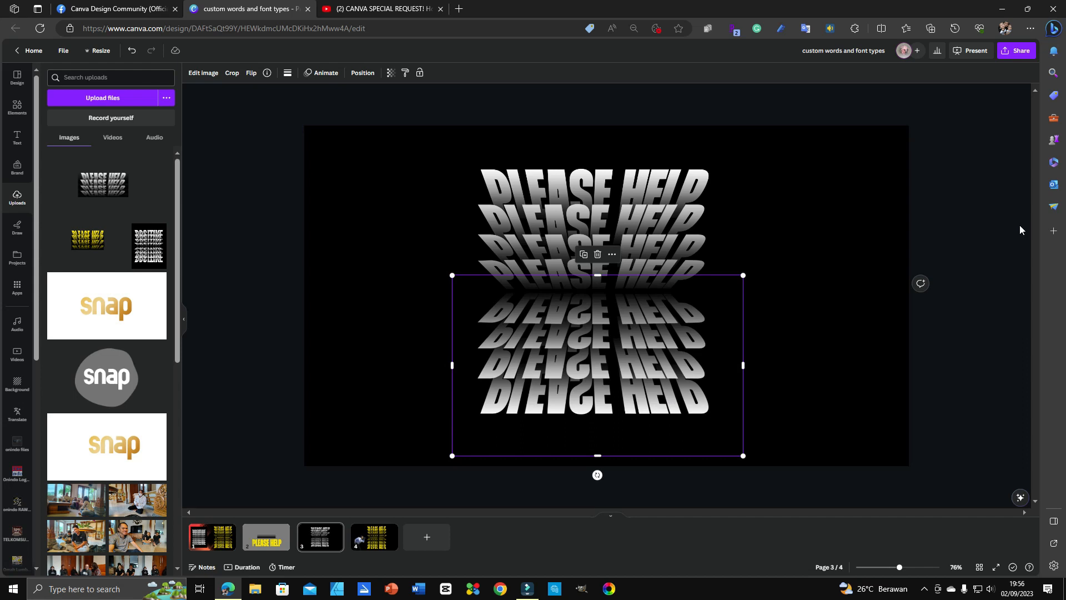
# Step: Nudge the reflection up against the original text and recentre the whole composition on the page
pyautogui.moveTo(987, 176); pyautogui.dragTo(642, 454)
pyautogui.moveTo(649, 398); pyautogui.dragTo(619, 401)
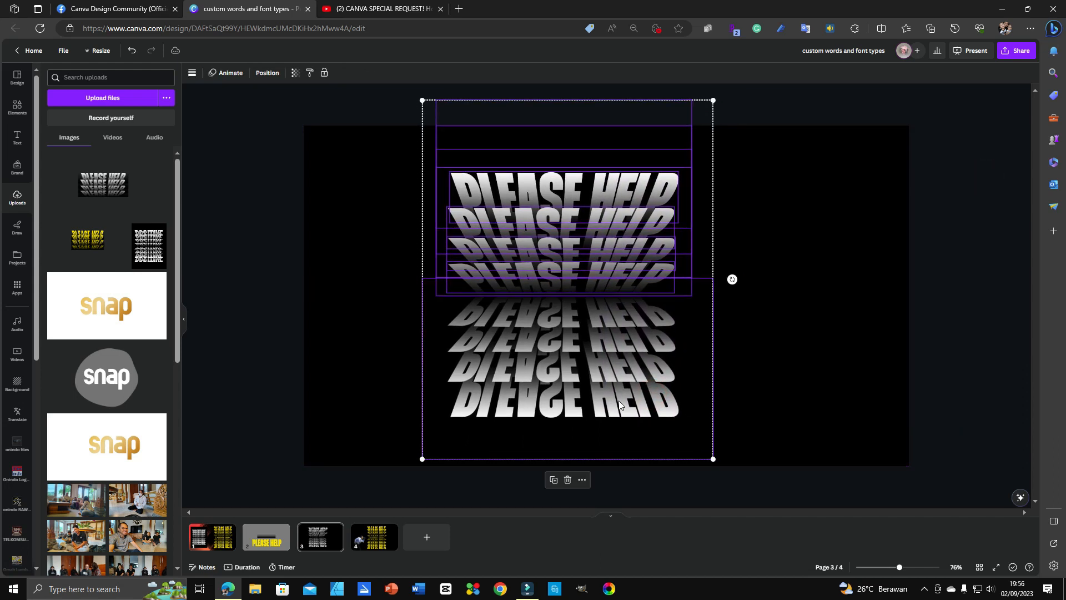
pyautogui.click(961, 276)
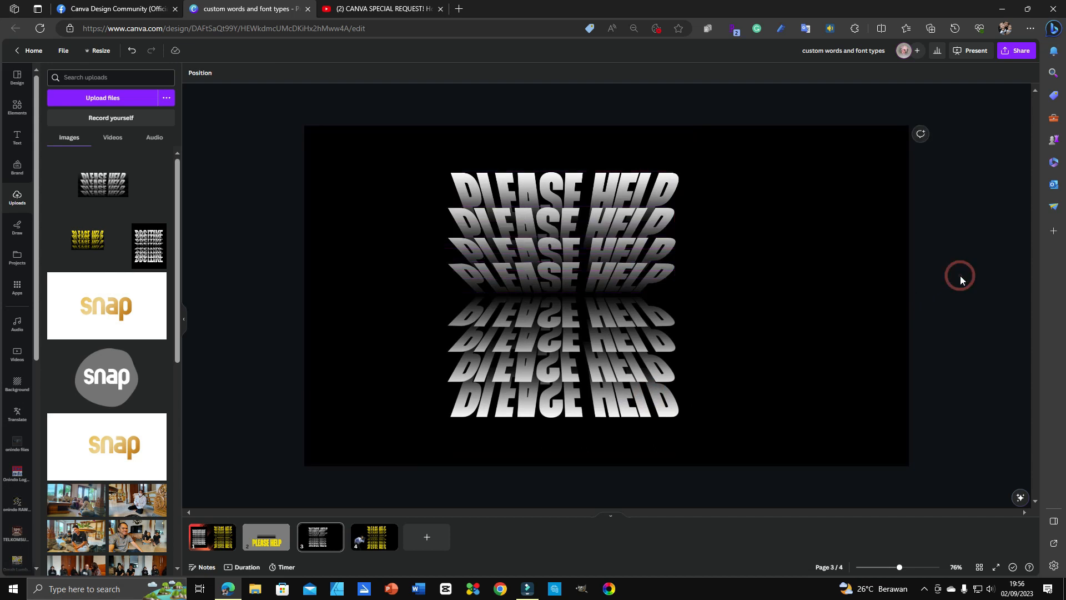
pyautogui.click(707, 428)
pyautogui.press('Up')
pyautogui.press('Up')
pyautogui.press('Up')
pyautogui.press('Up')
pyautogui.press('Up')
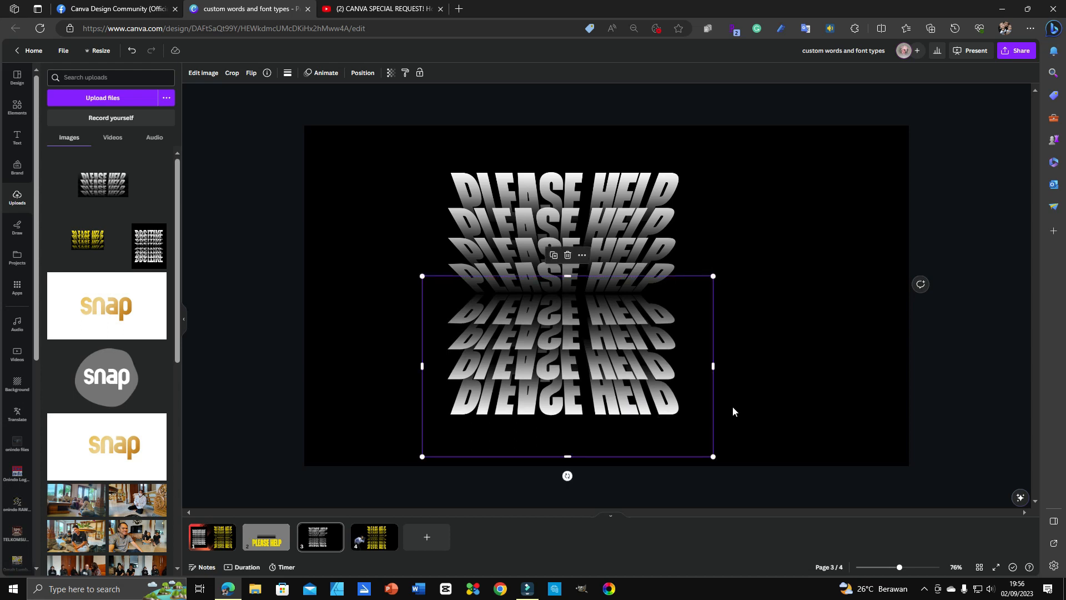
pyautogui.moveTo(937, 190); pyautogui.dragTo(579, 400)
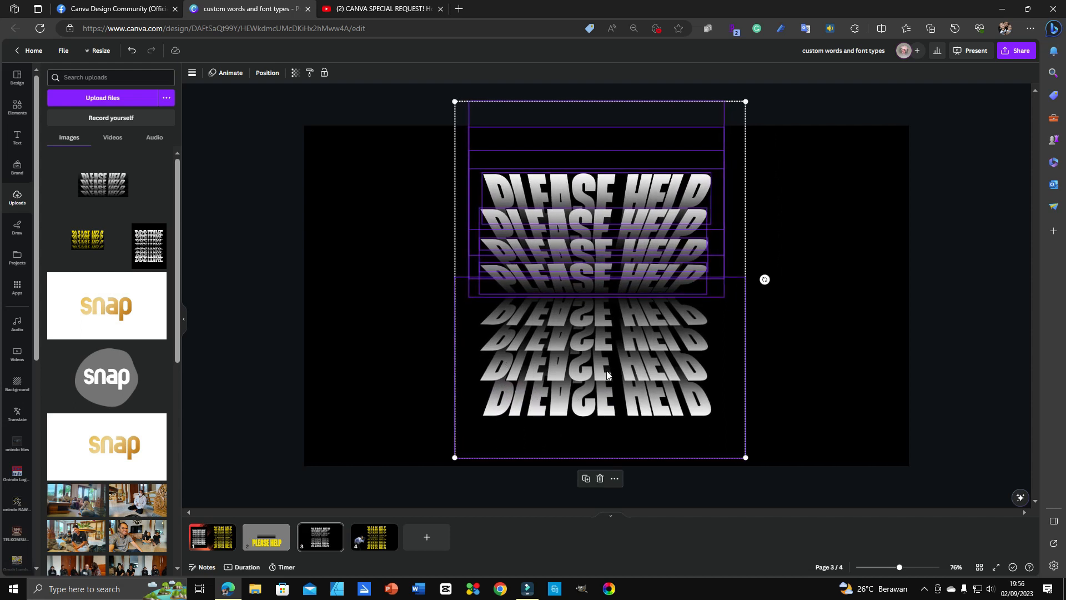
pyautogui.click(803, 255)
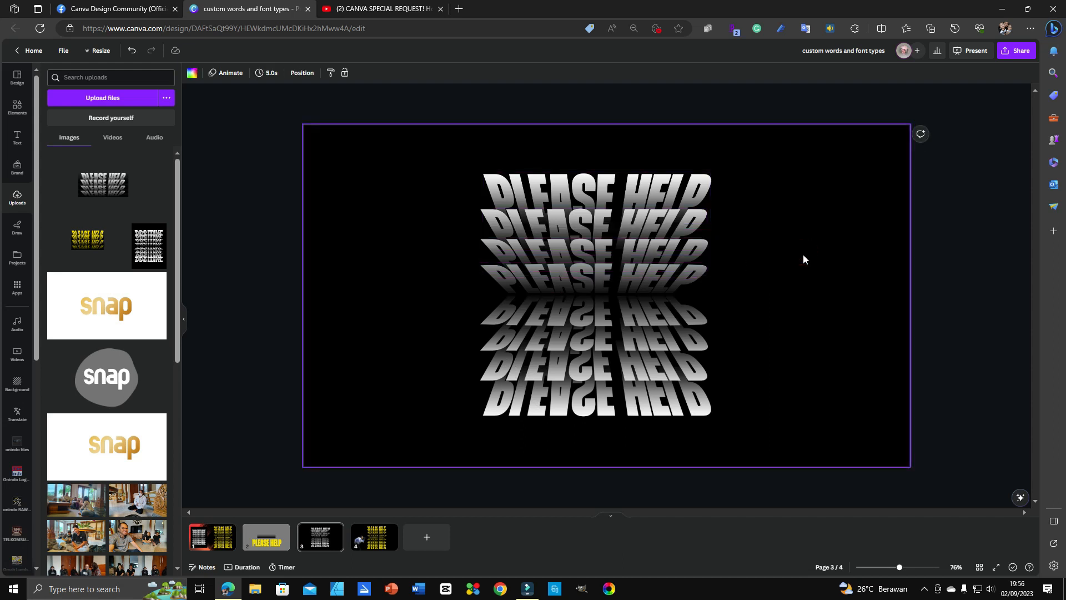